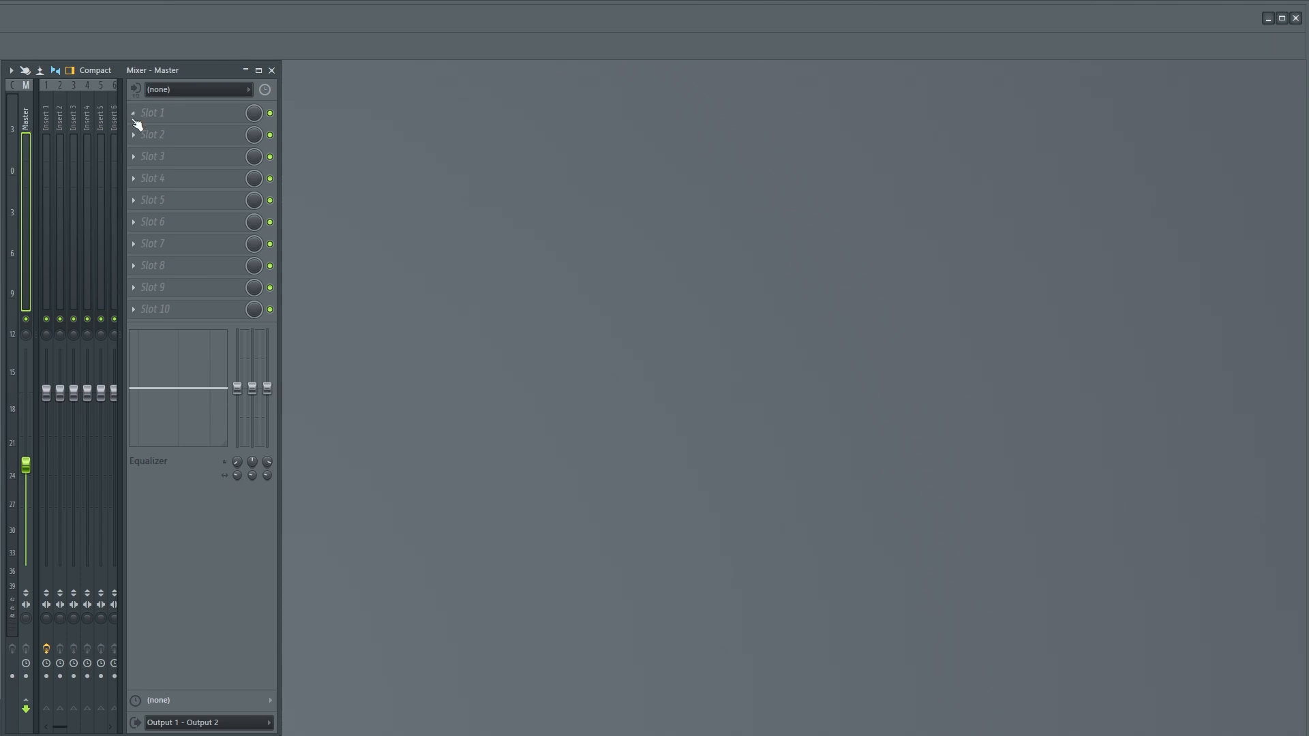
Step: Load ZGameEditor Visualizer into the first effect slot of the Master mixer track and align its preview window beside the plugin window
{"action": "left_click", "coordinate": [132, 113]}
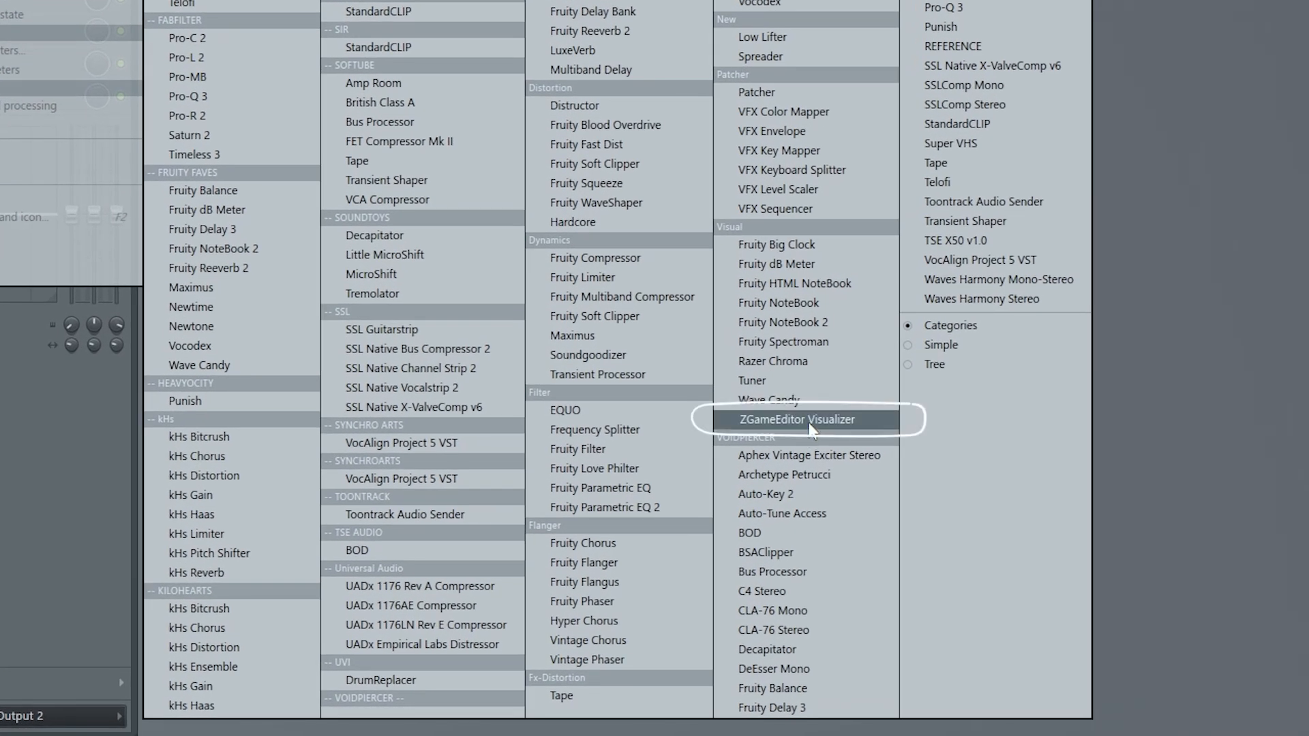
{"action": "left_click", "coordinate": [810, 421]}
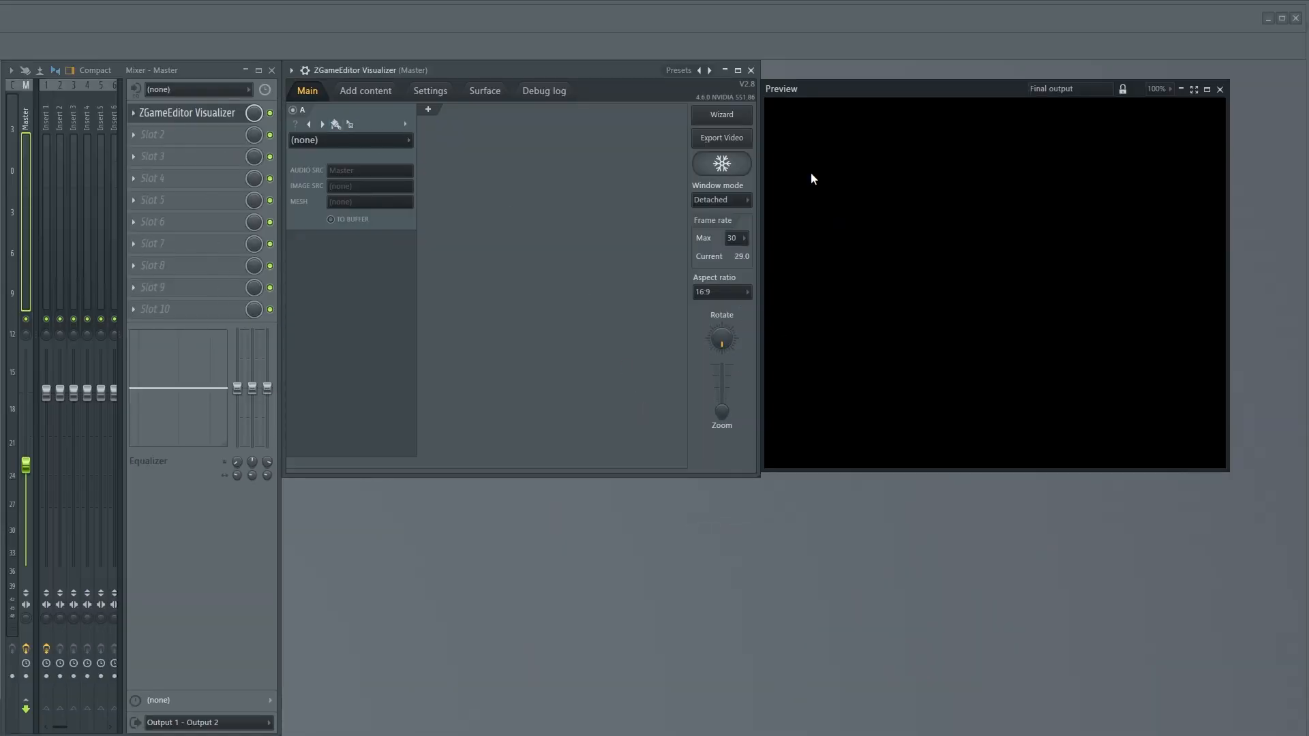
{"action": "mouse_move", "coordinate": [867, 95]}
{"action": "left_mouse_down"}
{"action": "mouse_move", "coordinate": [882, 88]}
{"action": "mouse_move", "coordinate": [877, 71]}
{"action": "left_mouse_up"}
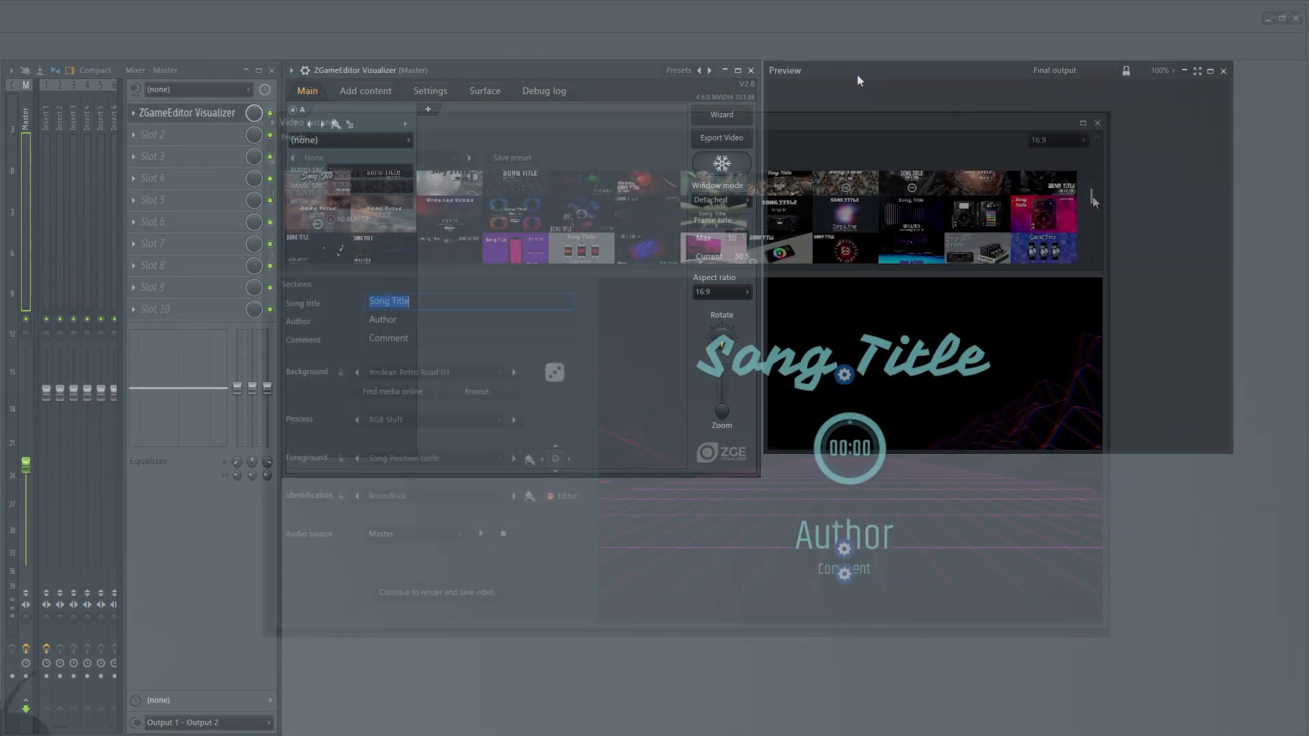
{"action": "left_click_drag", "start_coordinate": [1101, 204], "coordinate": [1157, 239]}
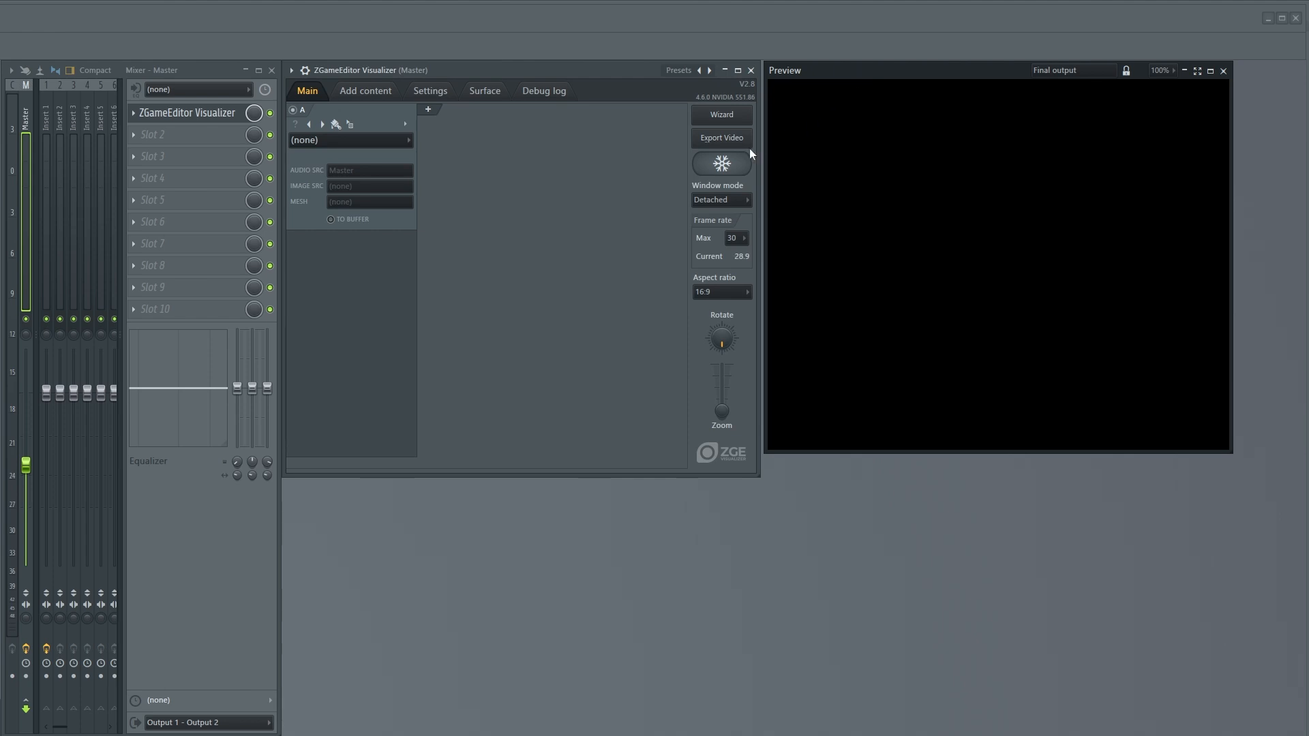
Step: Assign the SolidColor background effect to layer A
{"action": "left_click", "coordinate": [381, 143]}
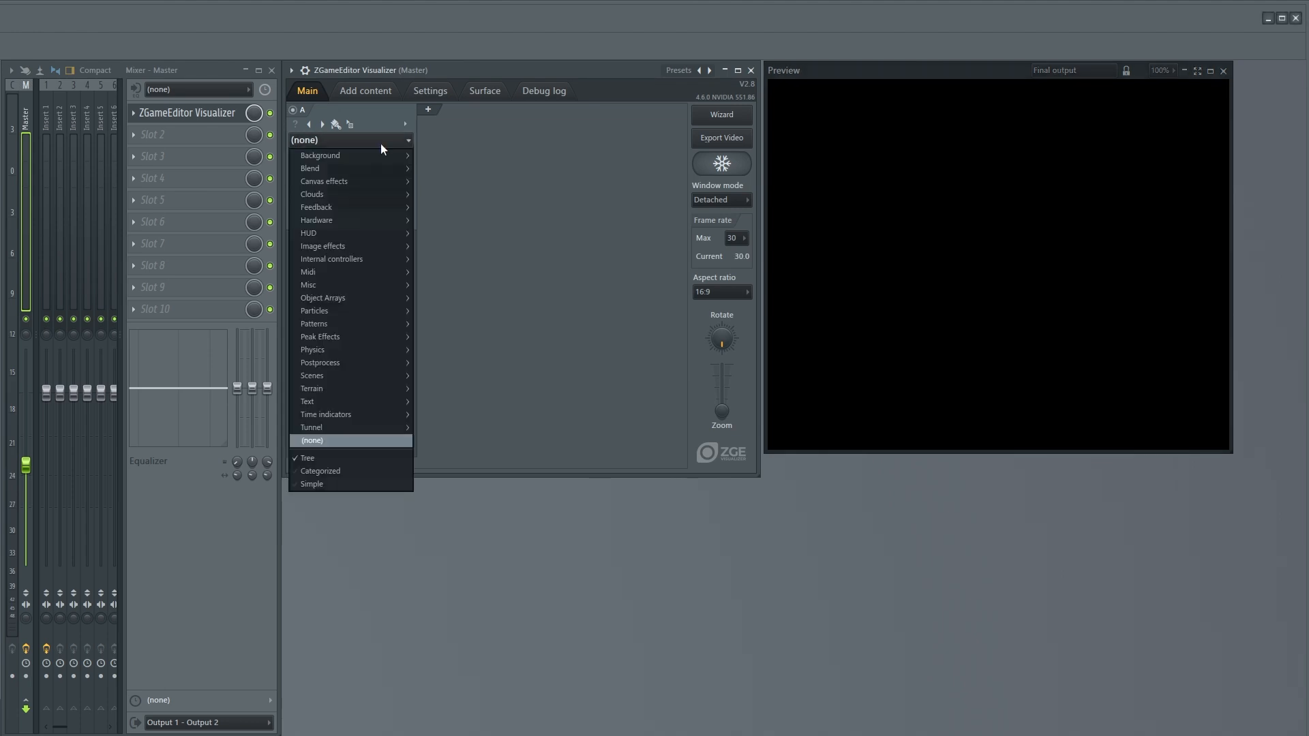
{"action": "mouse_move", "coordinate": [383, 157]}
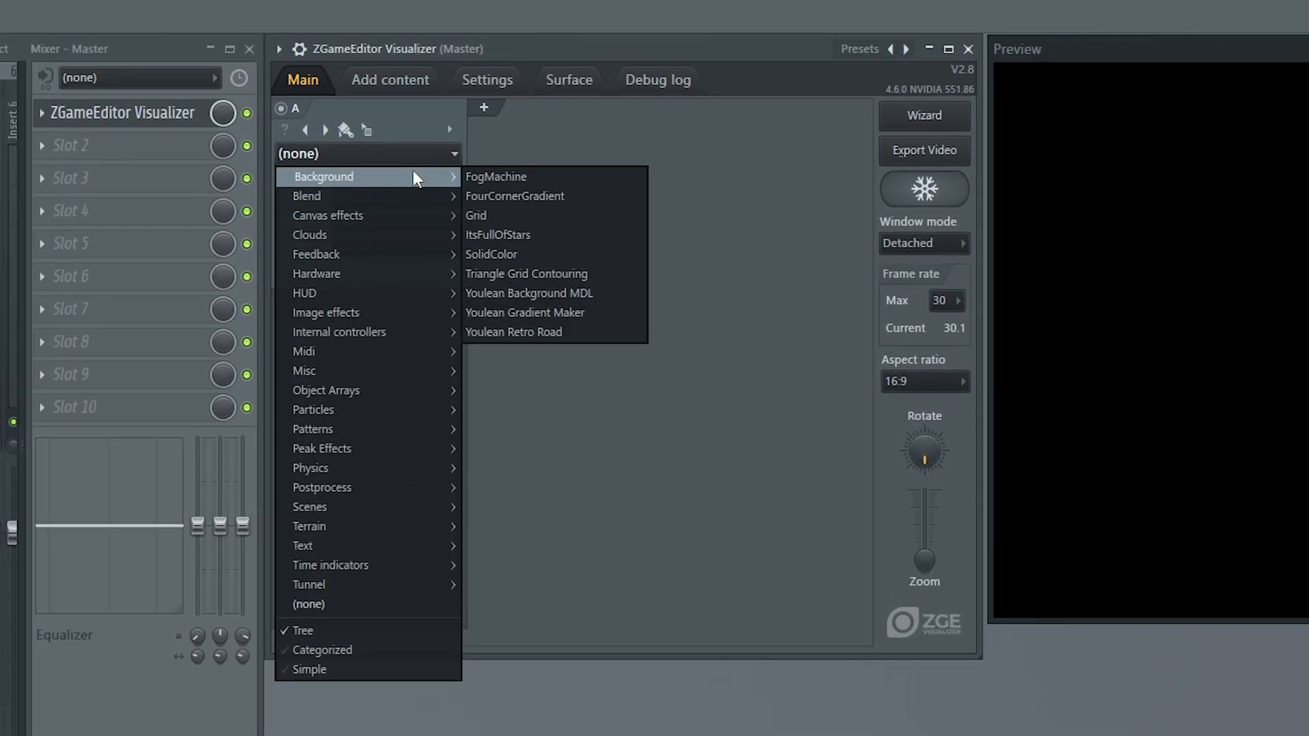
{"action": "left_click", "coordinate": [506, 253]}
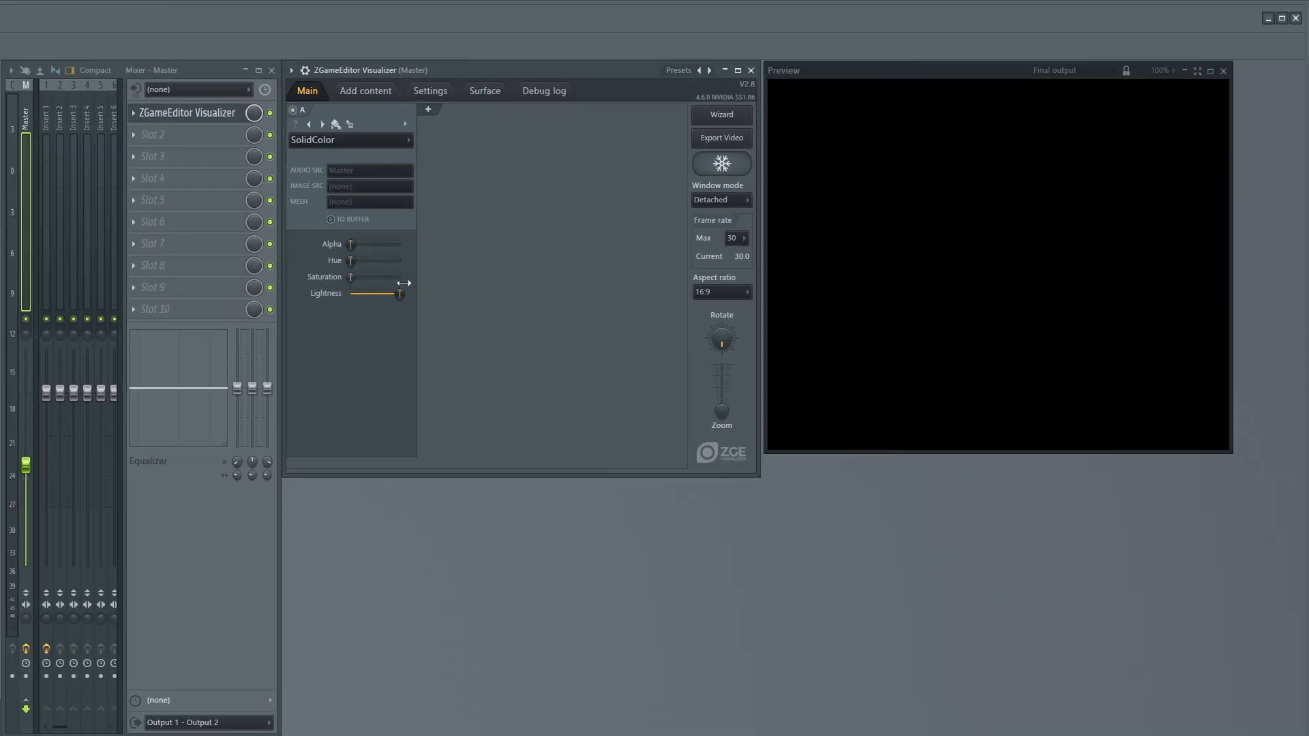
Step: Set the visualizer's aspect ratio to 9:16
{"action": "left_click", "coordinate": [941, 72]}
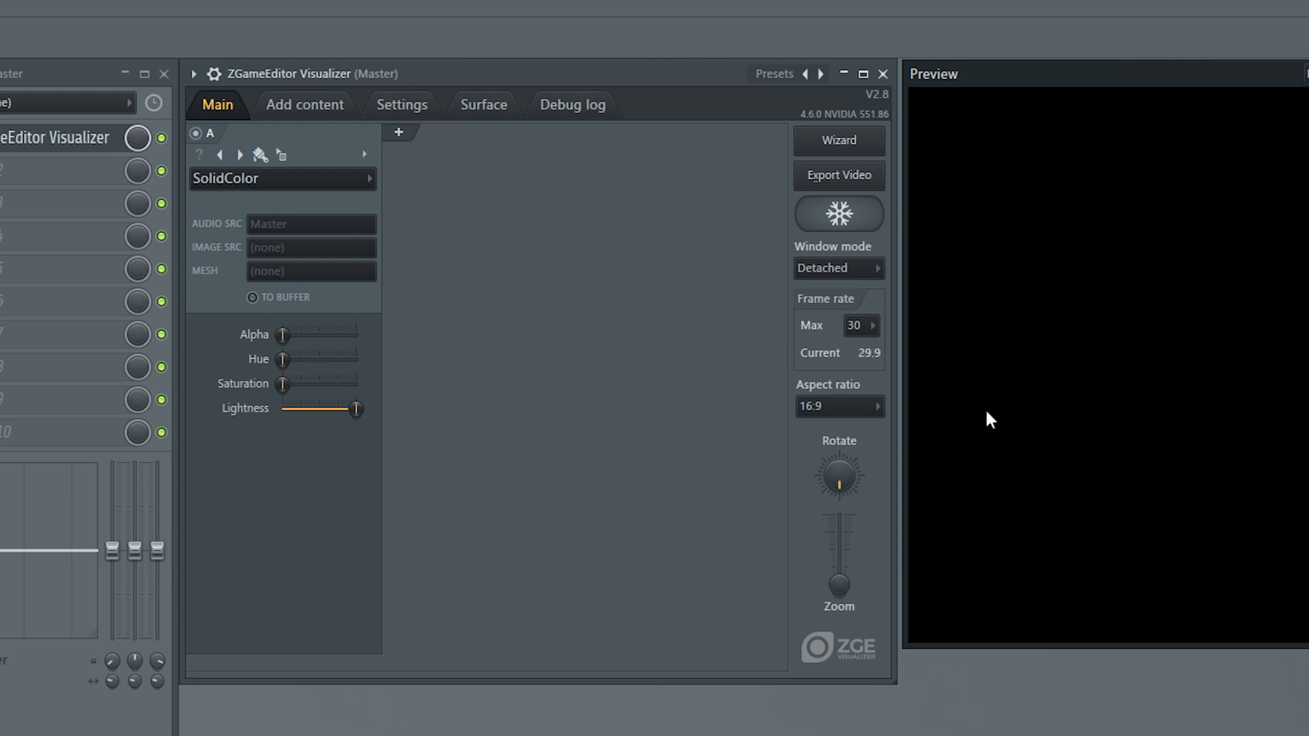
{"action": "left_click", "coordinate": [879, 407]}
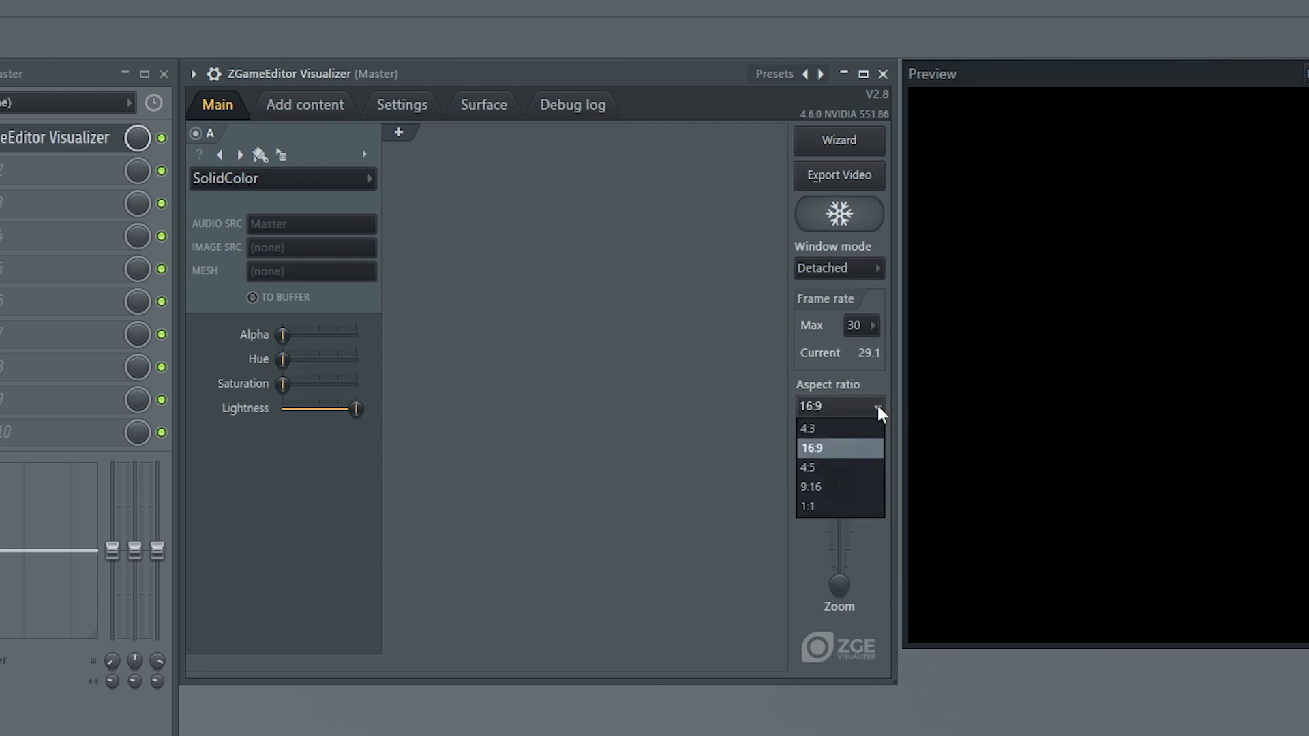
{"action": "left_click", "coordinate": [874, 486]}
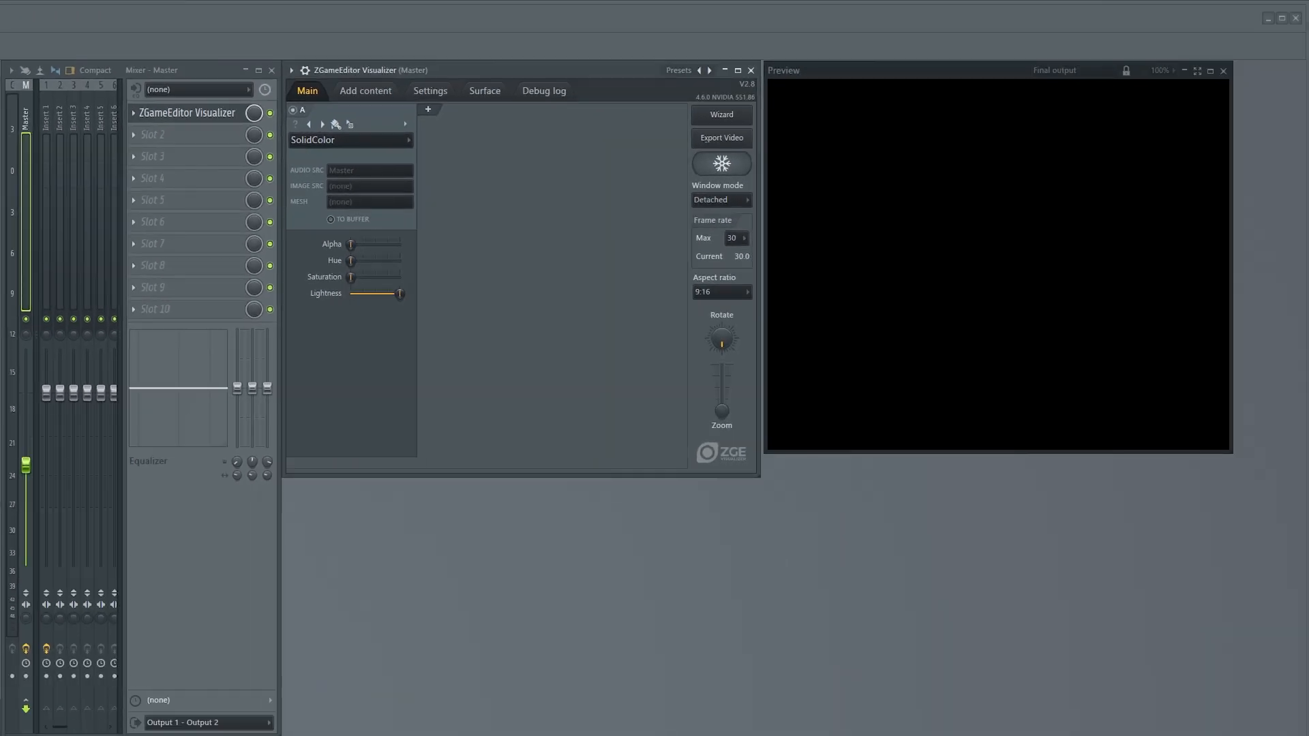
Step: Set the SolidColor background to the Dark Cyan shade #36A0A3 and accept the colour
{"action": "left_click_drag", "start_coordinate": [593, 735], "coordinate": [628, 292]}
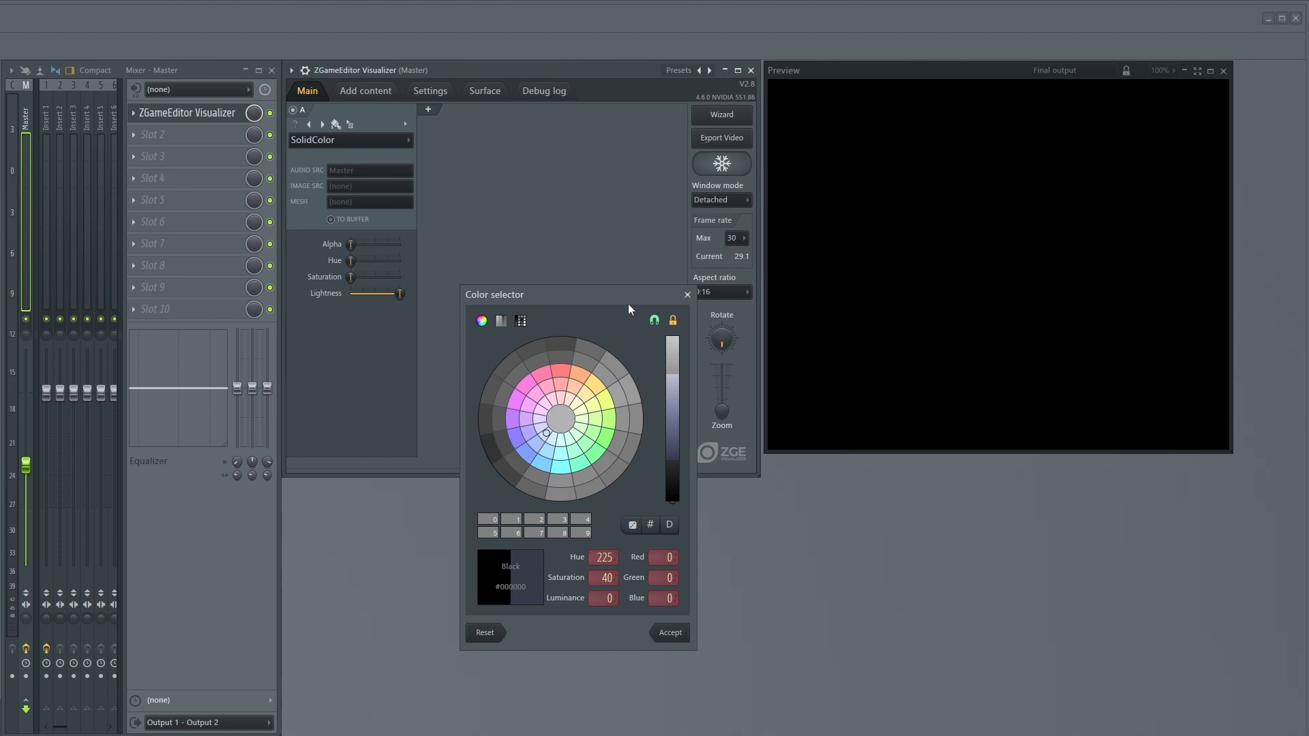
{"action": "left_click", "coordinate": [561, 469]}
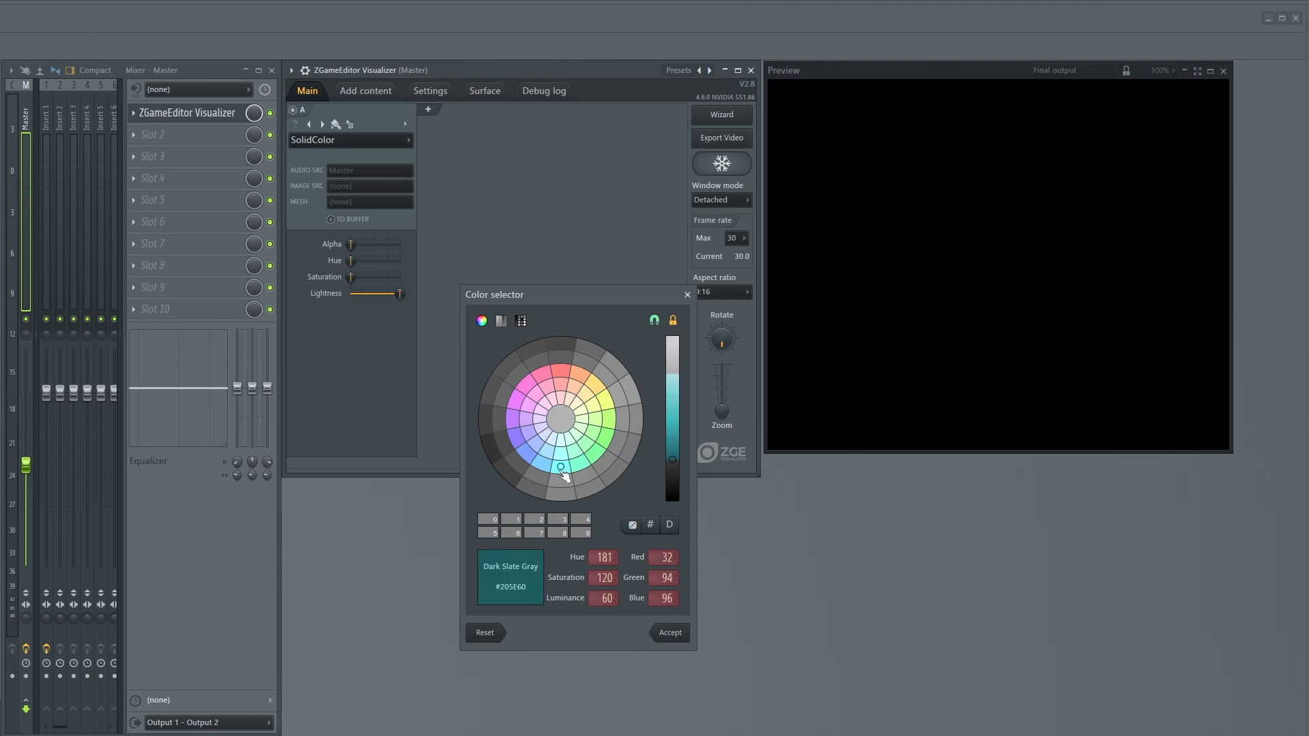
{"action": "left_click_drag", "start_coordinate": [672, 460], "coordinate": [674, 416]}
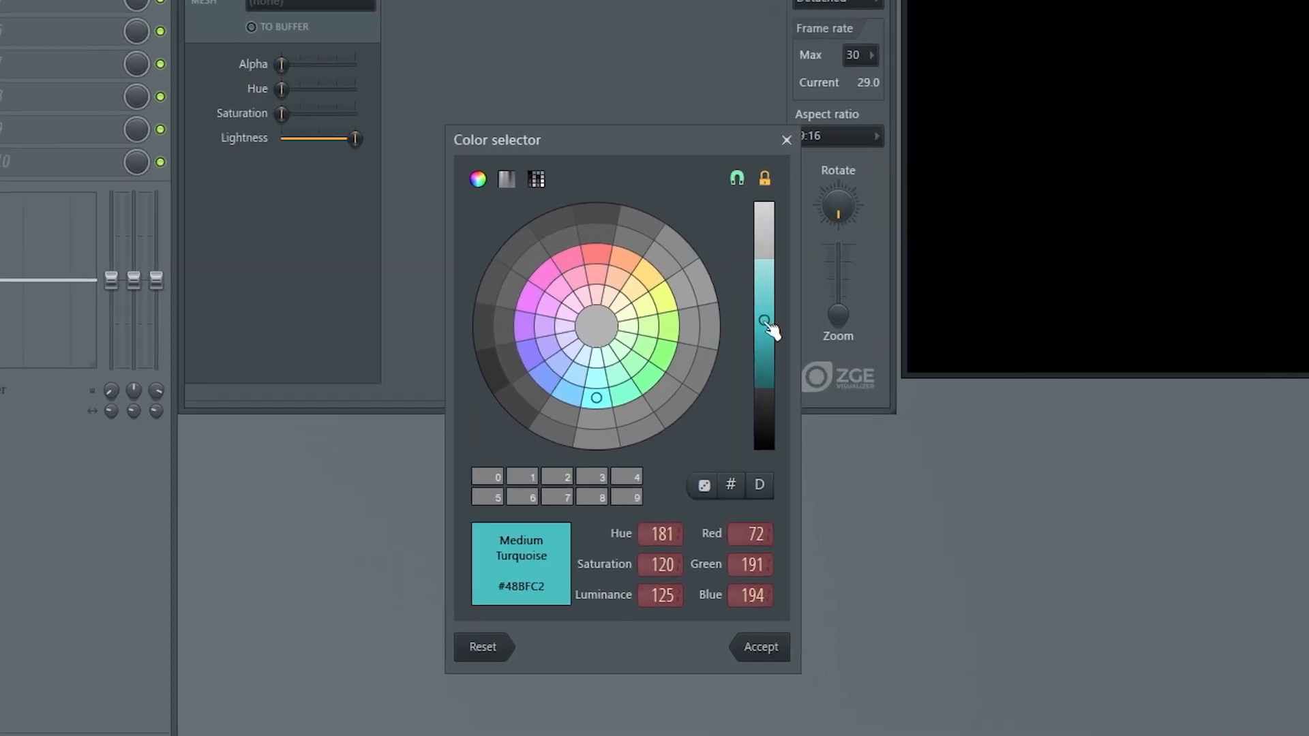
{"action": "left_click_drag", "start_coordinate": [772, 331], "coordinate": [776, 354]}
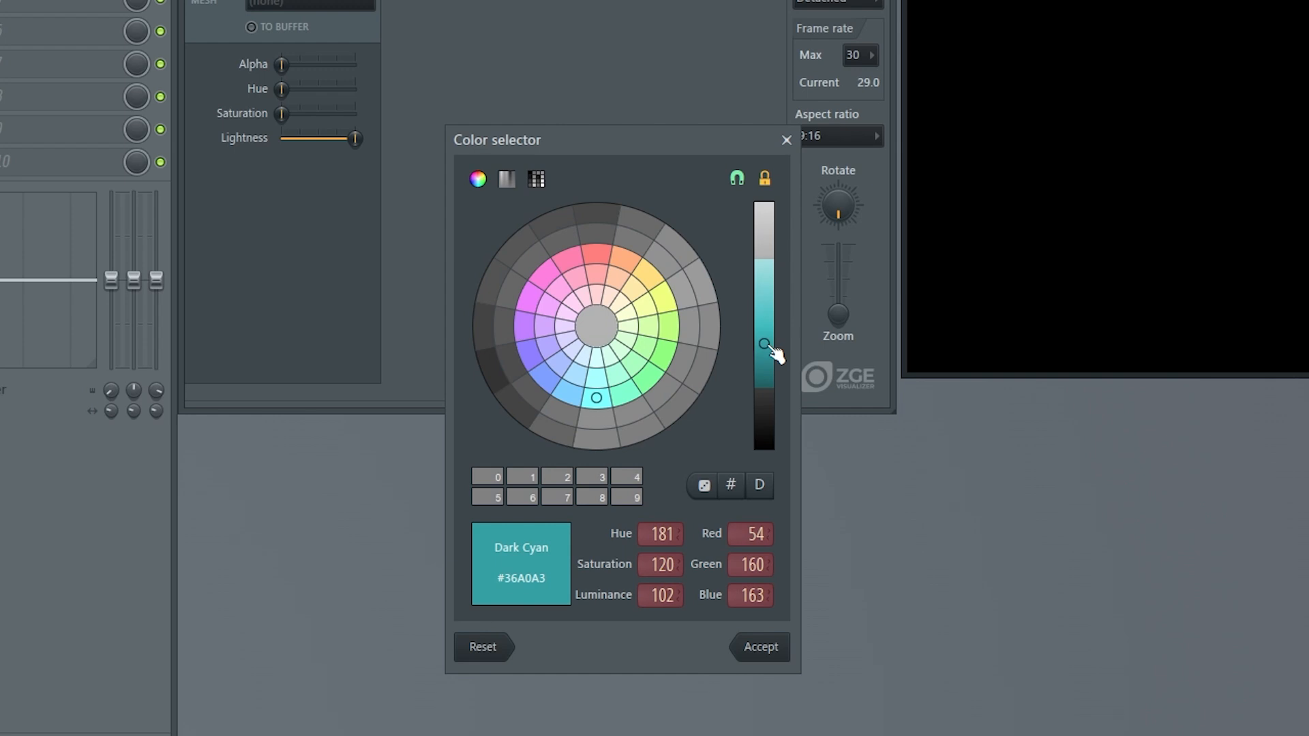
{"action": "left_click", "coordinate": [781, 648]}
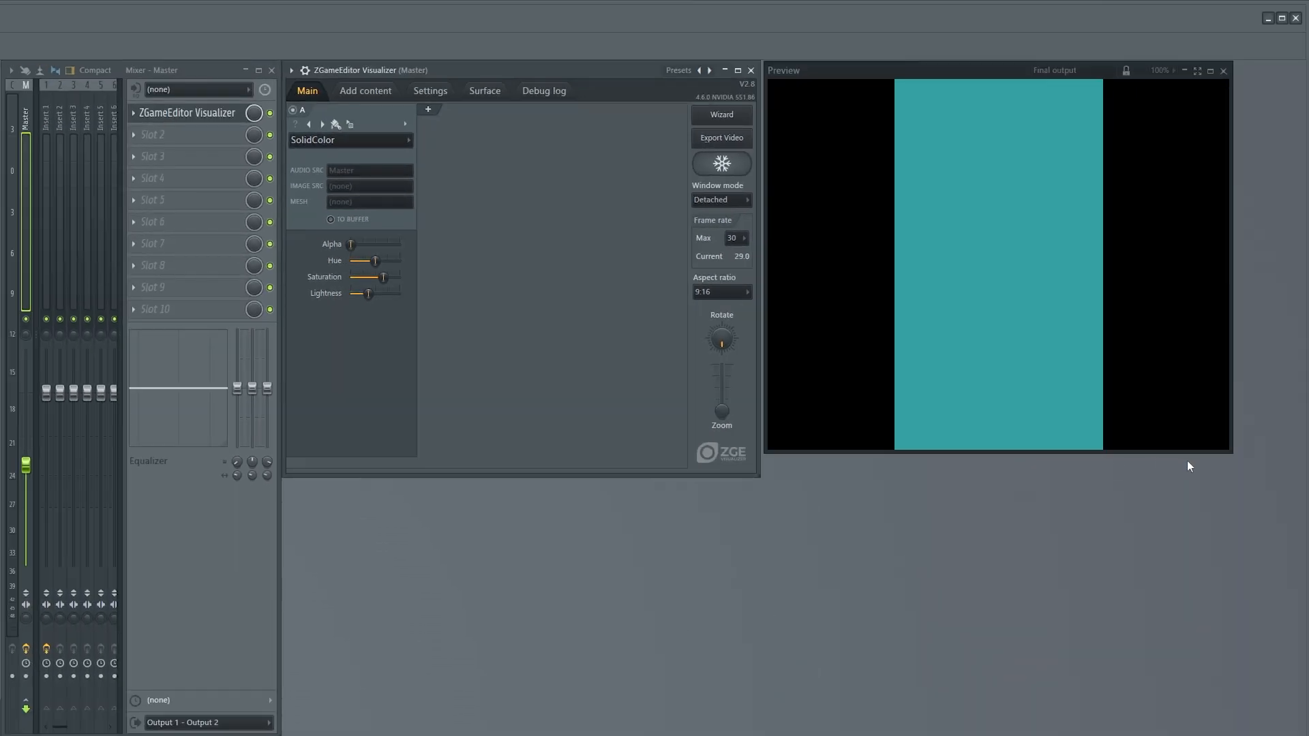
Step: Enlarge the preview window to fill most of the free workspace height beside the visualizer, and nudge it into place
{"action": "left_click_drag", "start_coordinate": [1230, 454], "coordinate": [1293, 661]}
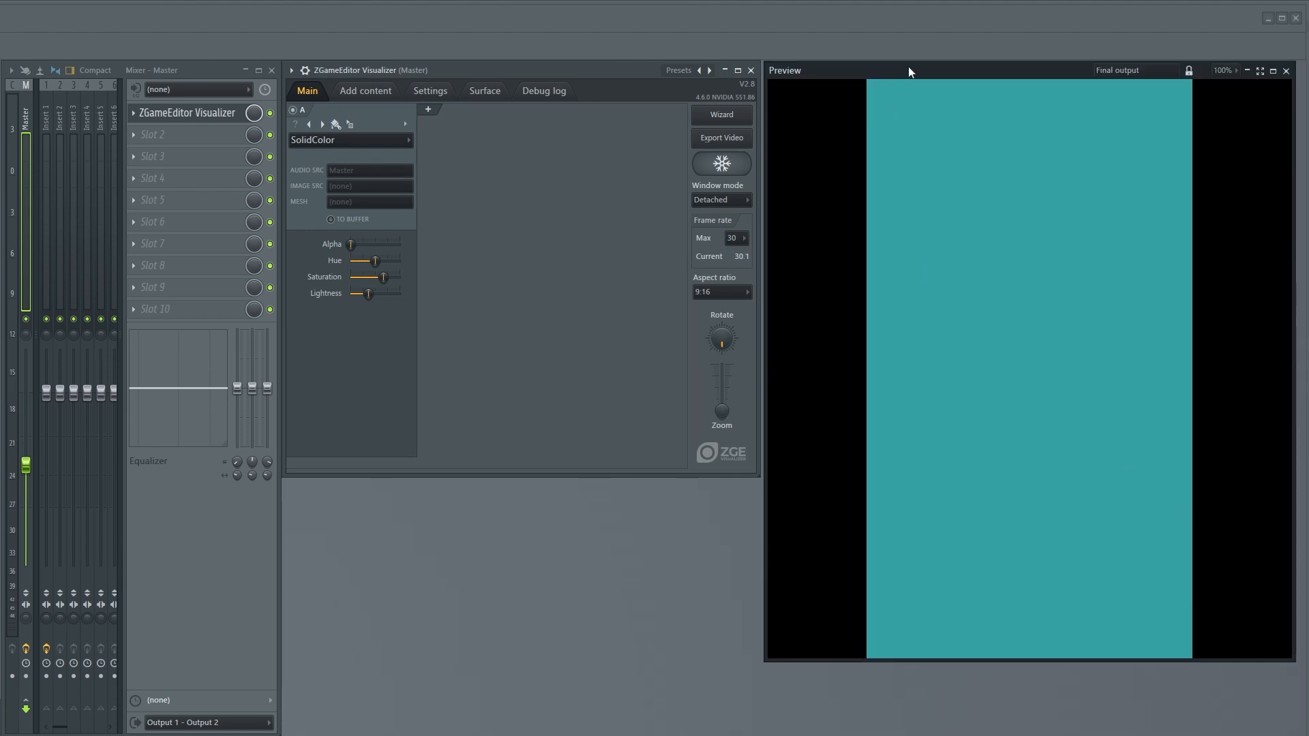
{"action": "left_click_drag", "start_coordinate": [911, 67], "coordinate": [914, 68]}
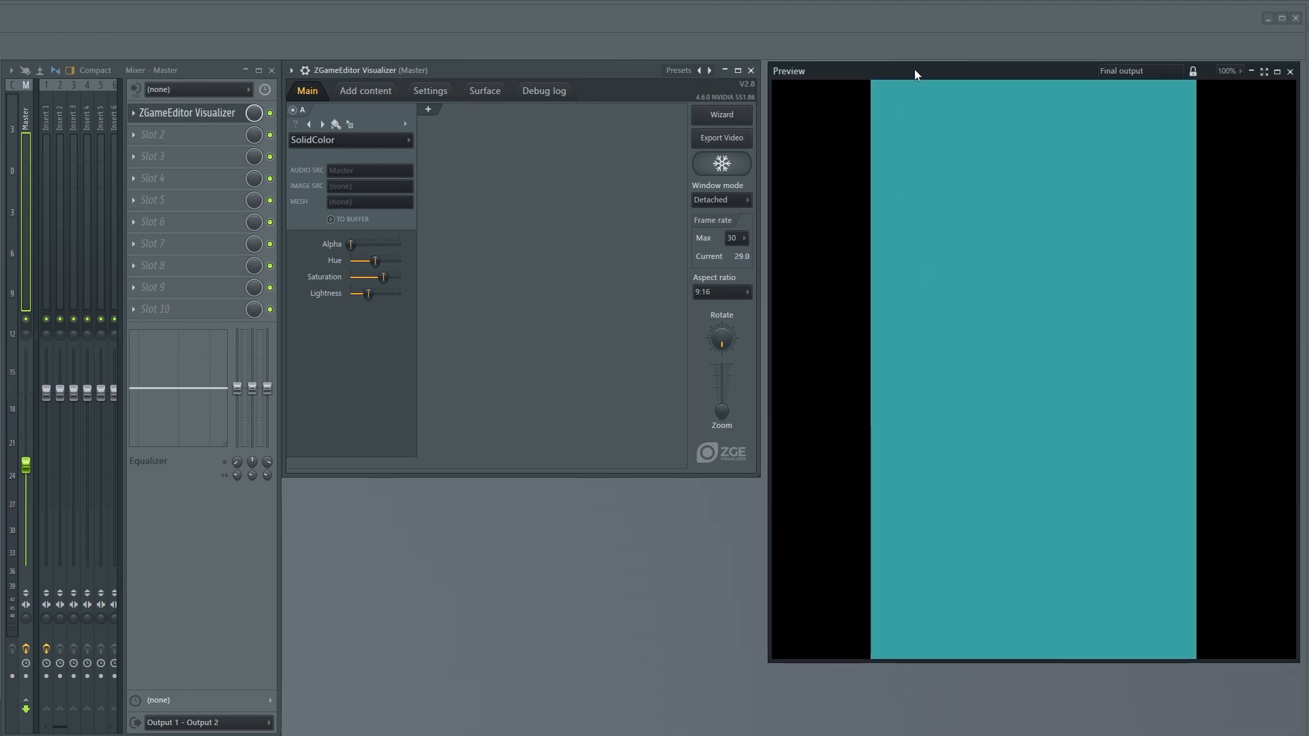
{"action": "left_click", "coordinate": [460, 69]}
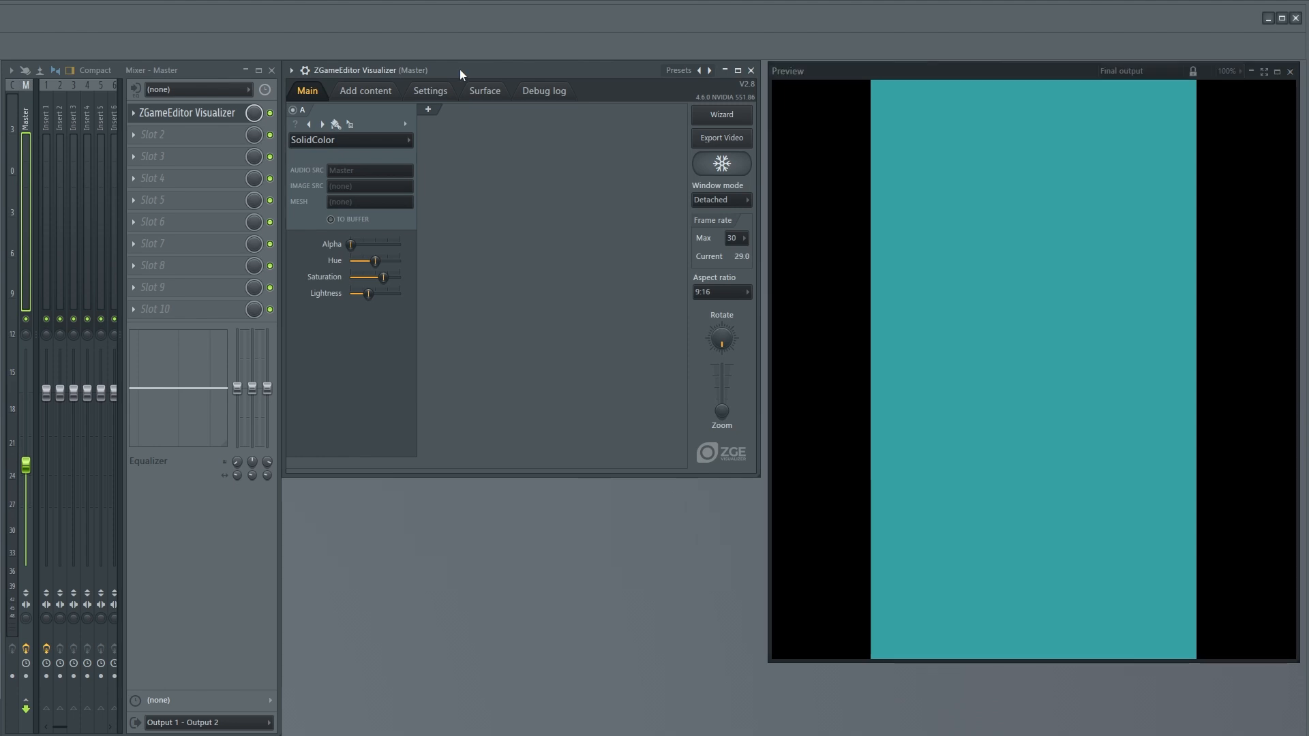
Step: Add the picture Official_EP_Art_VOIDPIERCER_No_Text.jpg to the visualizer's image content
{"action": "left_click", "coordinate": [380, 94]}
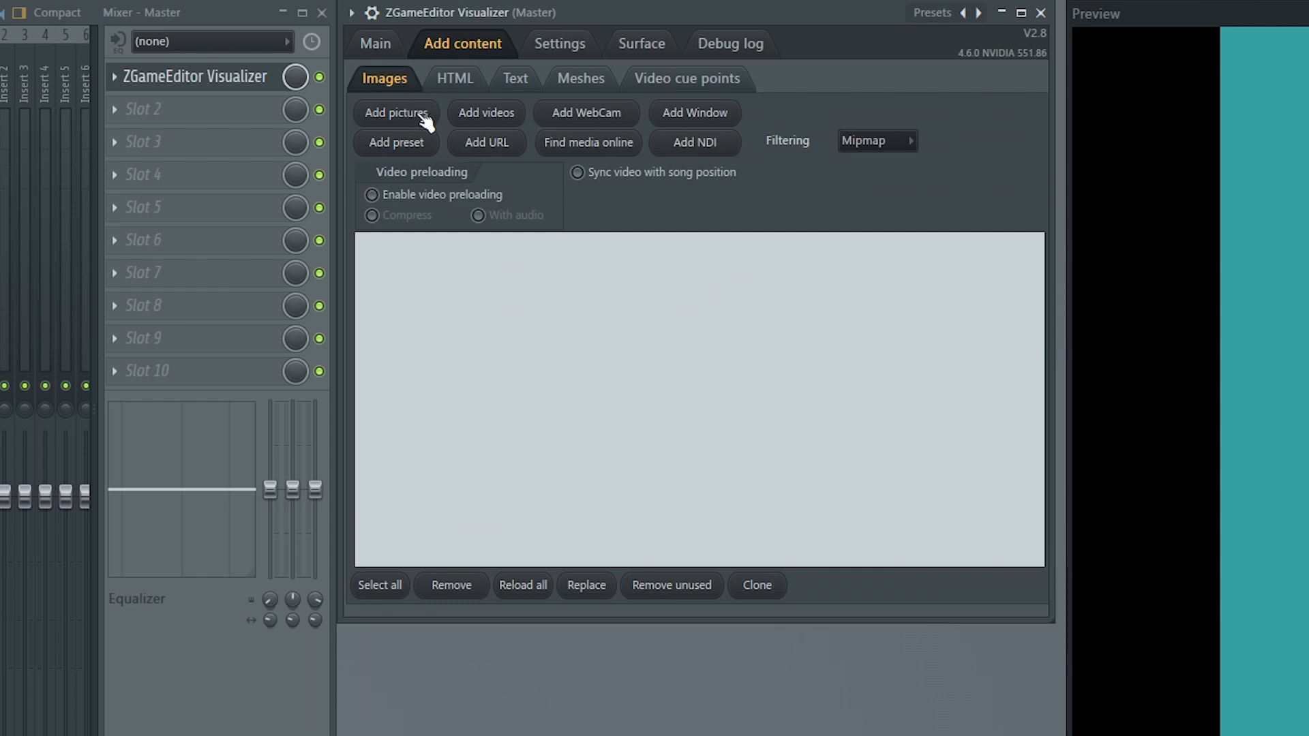
{"action": "left_click", "coordinate": [419, 114]}
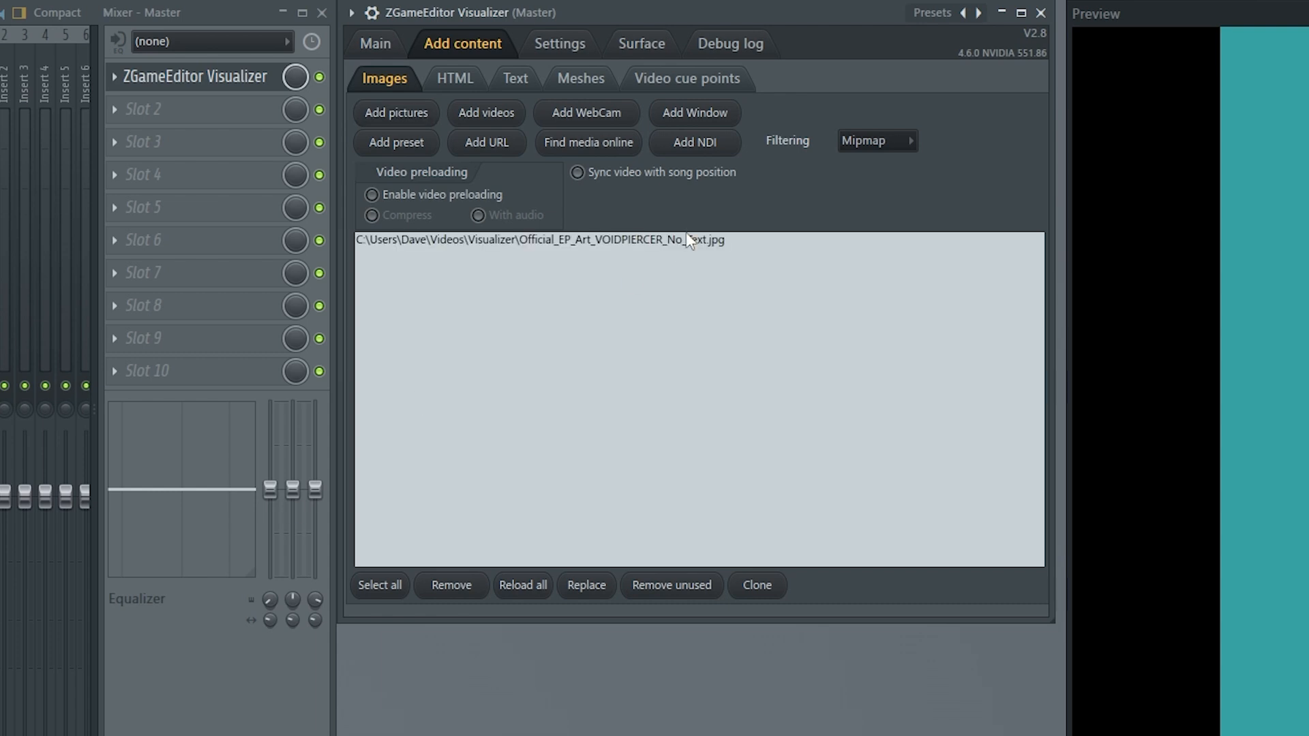
{"action": "left_click", "coordinate": [613, 244]}
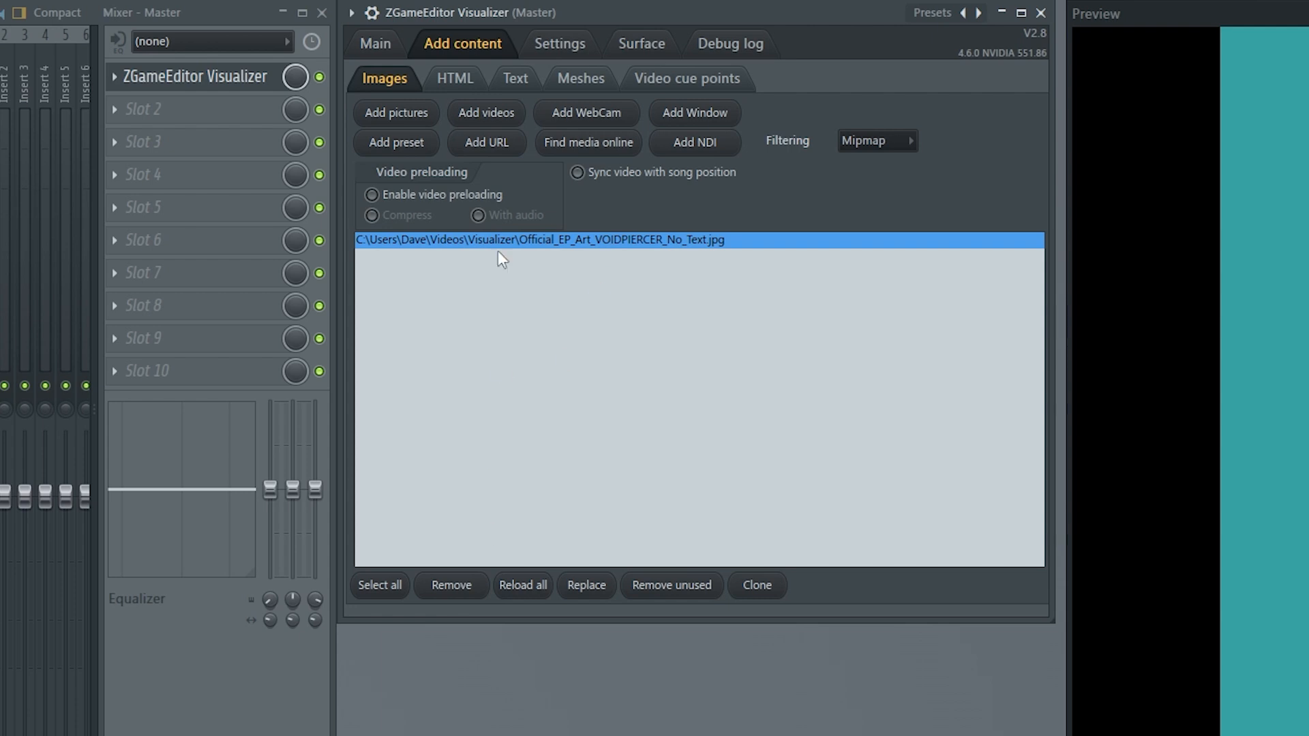
Step: Add layer B with the Image effect and set its image source to Official_EP_Art_VOIDPIERCER_No_Text.jpg
{"action": "left_click", "coordinate": [390, 44]}
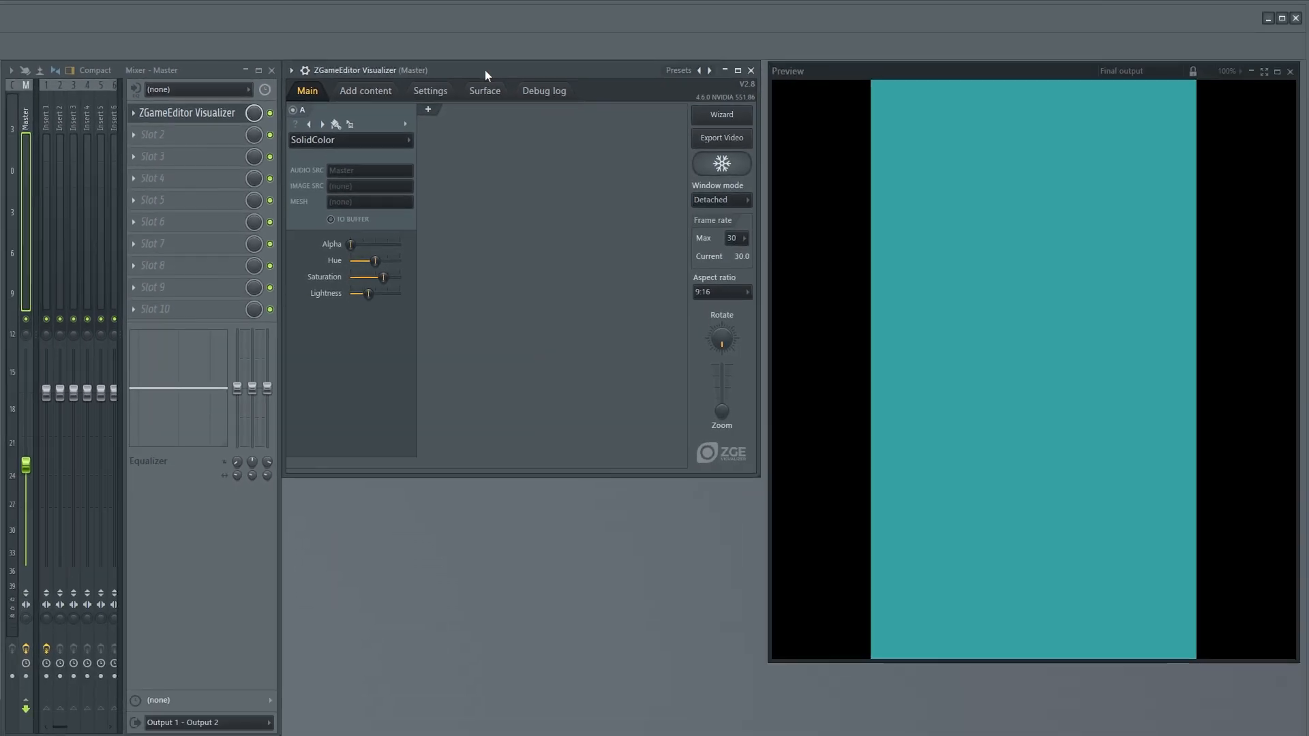
{"action": "left_click", "coordinate": [430, 112]}
{"action": "left_click", "coordinate": [446, 140]}
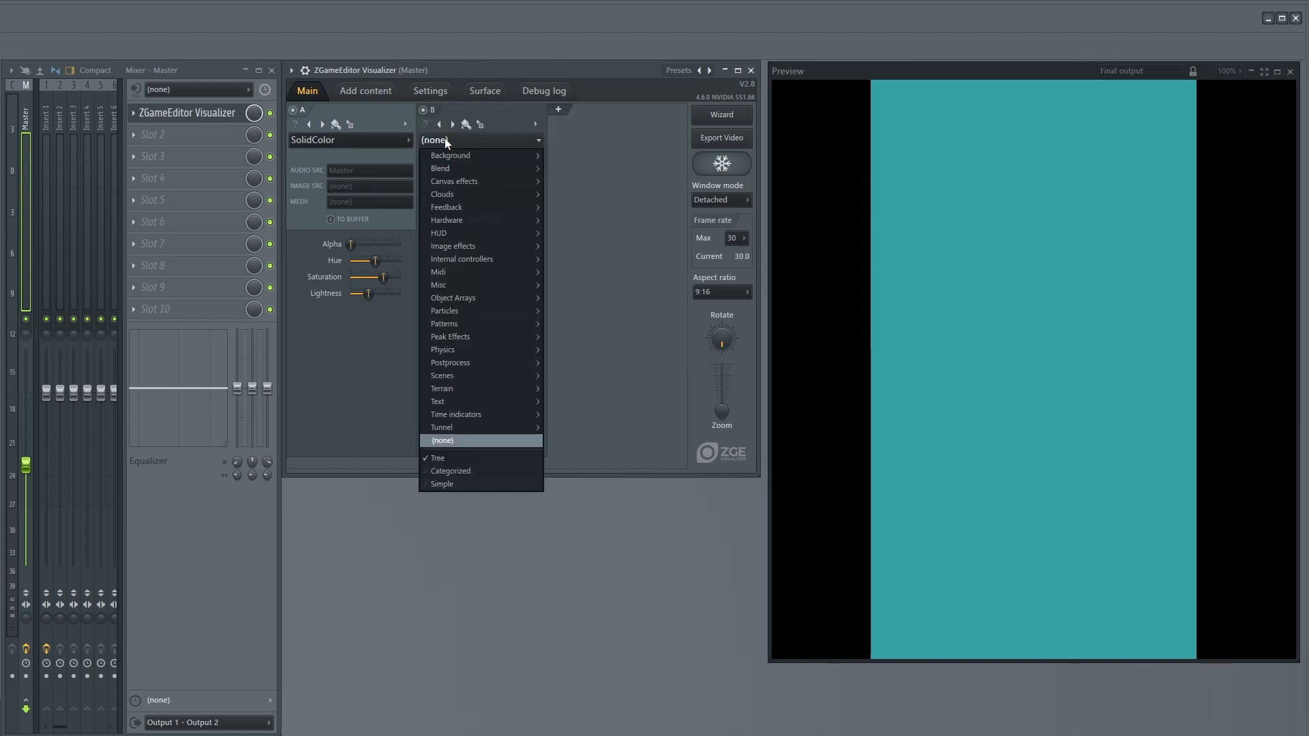
{"action": "mouse_move", "coordinate": [478, 247]}
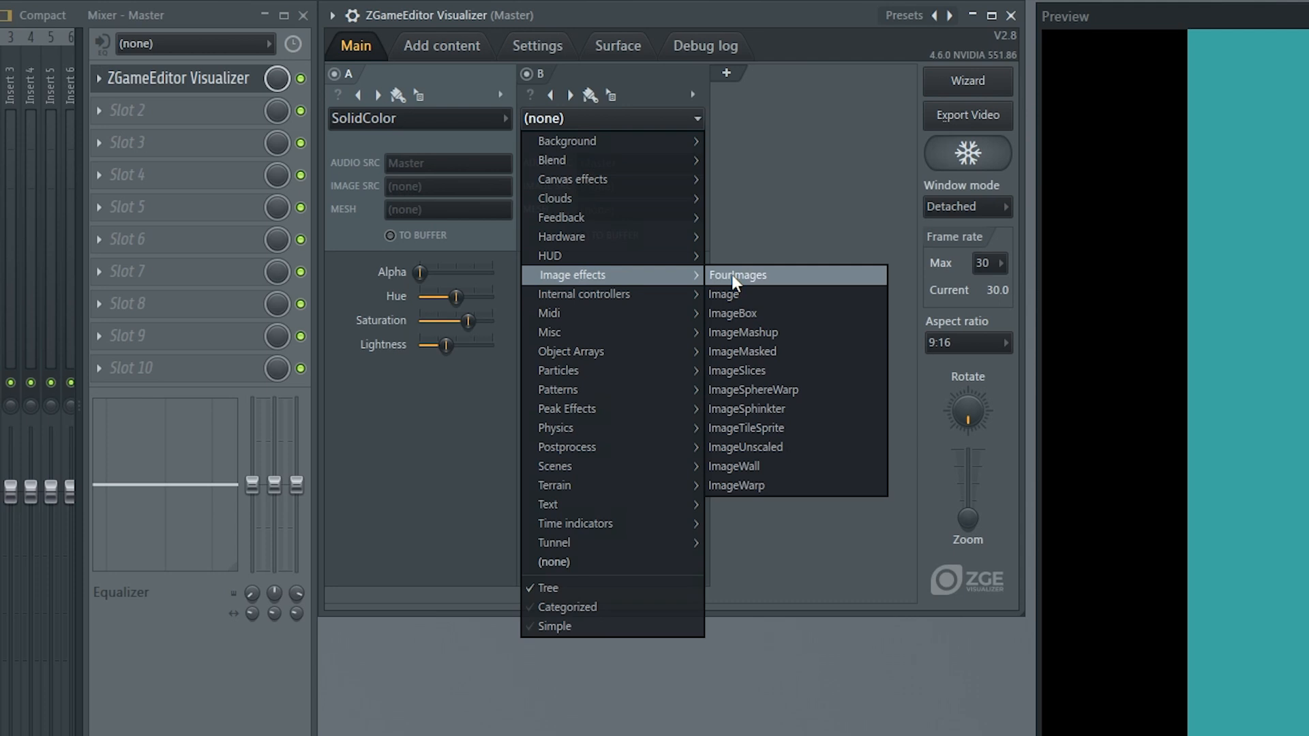
{"action": "left_click", "coordinate": [747, 296]}
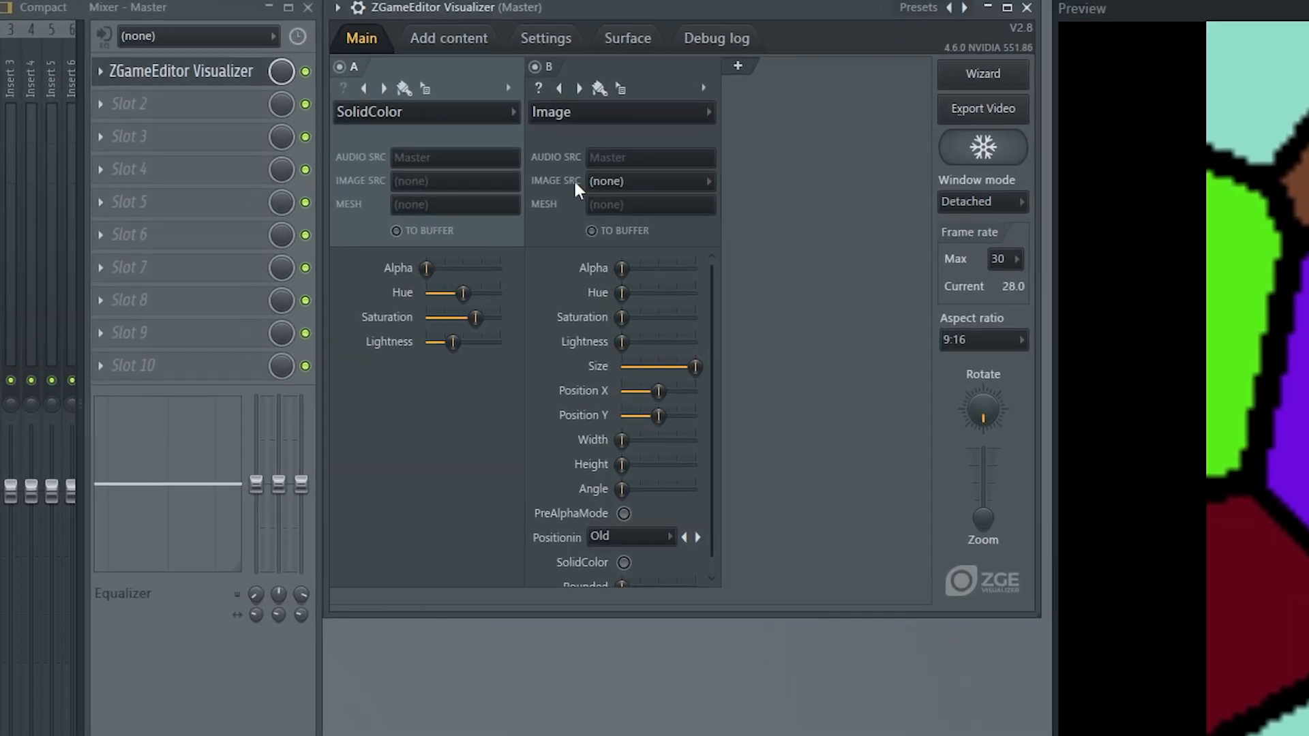
{"action": "left_click", "coordinate": [705, 180]}
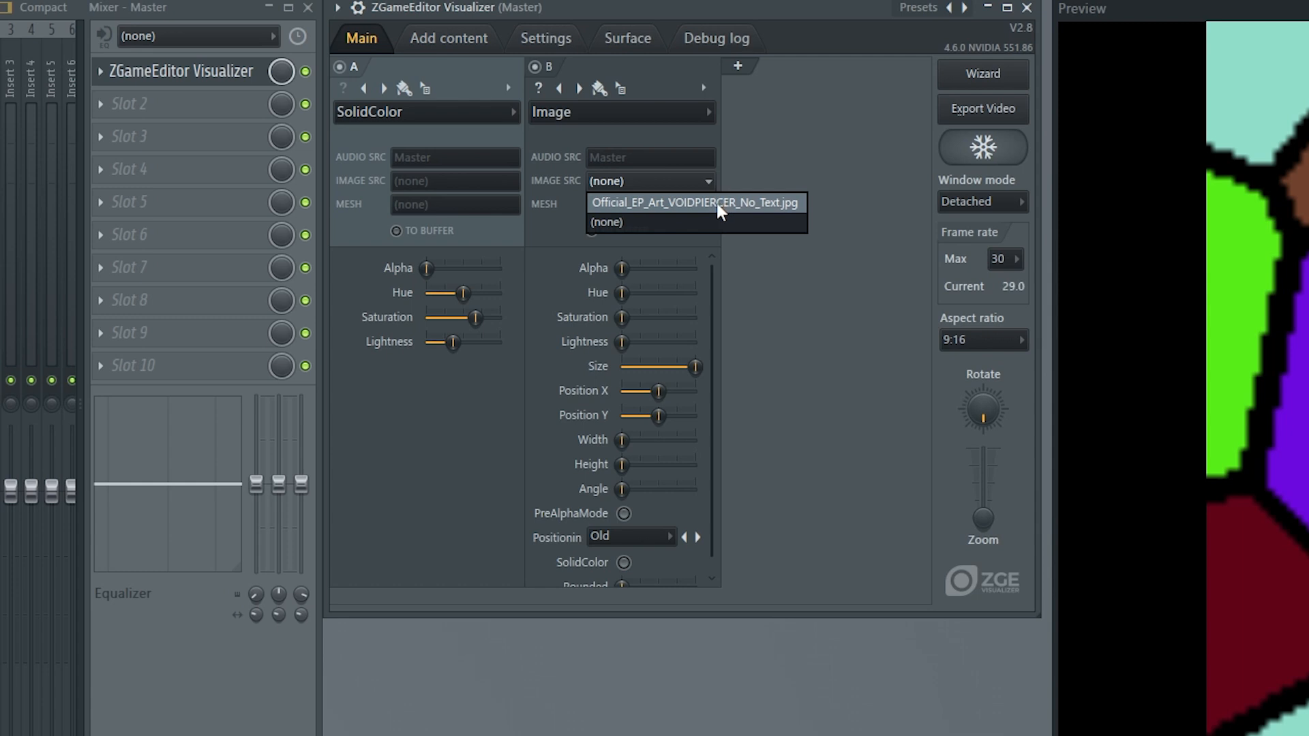
{"action": "left_click", "coordinate": [717, 202]}
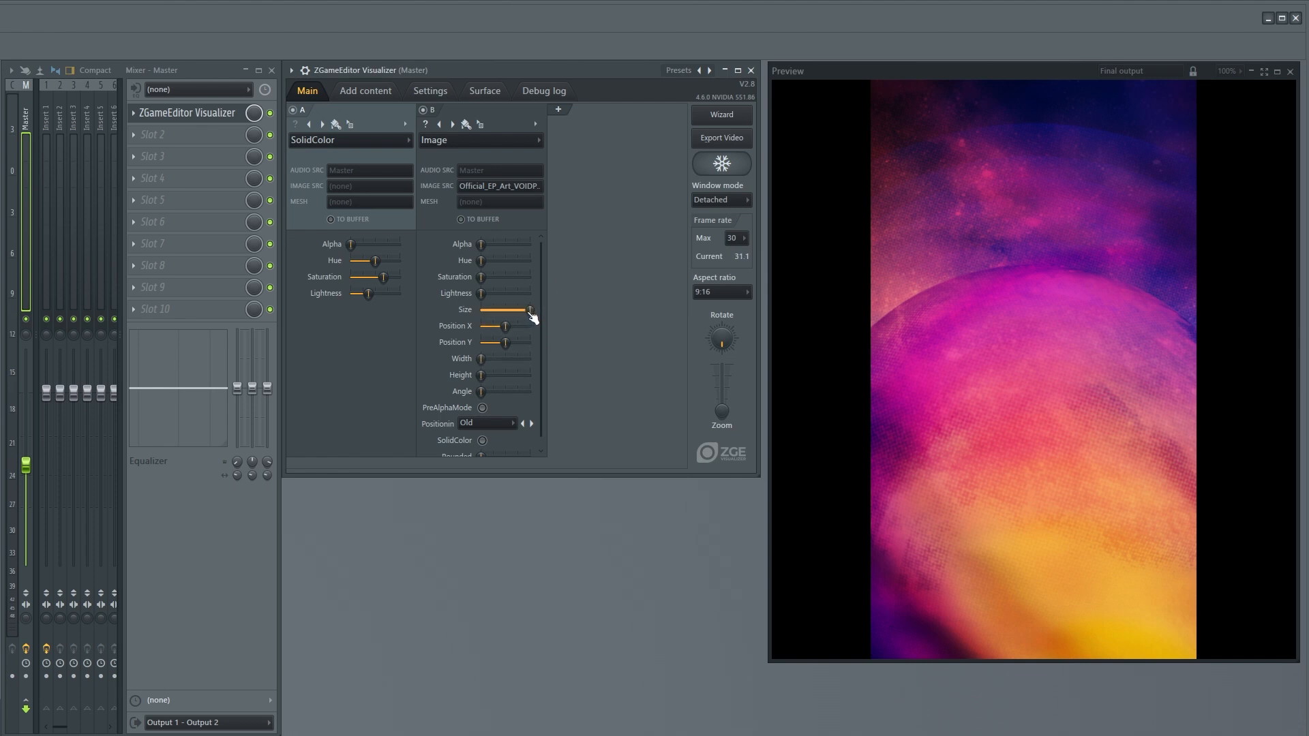
Step: Reduce layer B's image size to fit inside the frame with narrow side margins, using the detached Size knob for fine adjustment
{"action": "scroll", "coordinate": [536, 307], "scroll_direction": "down", "scroll_amount": 1}
{"action": "left_click_drag", "start_coordinate": [530, 302], "coordinate": [523, 305]}
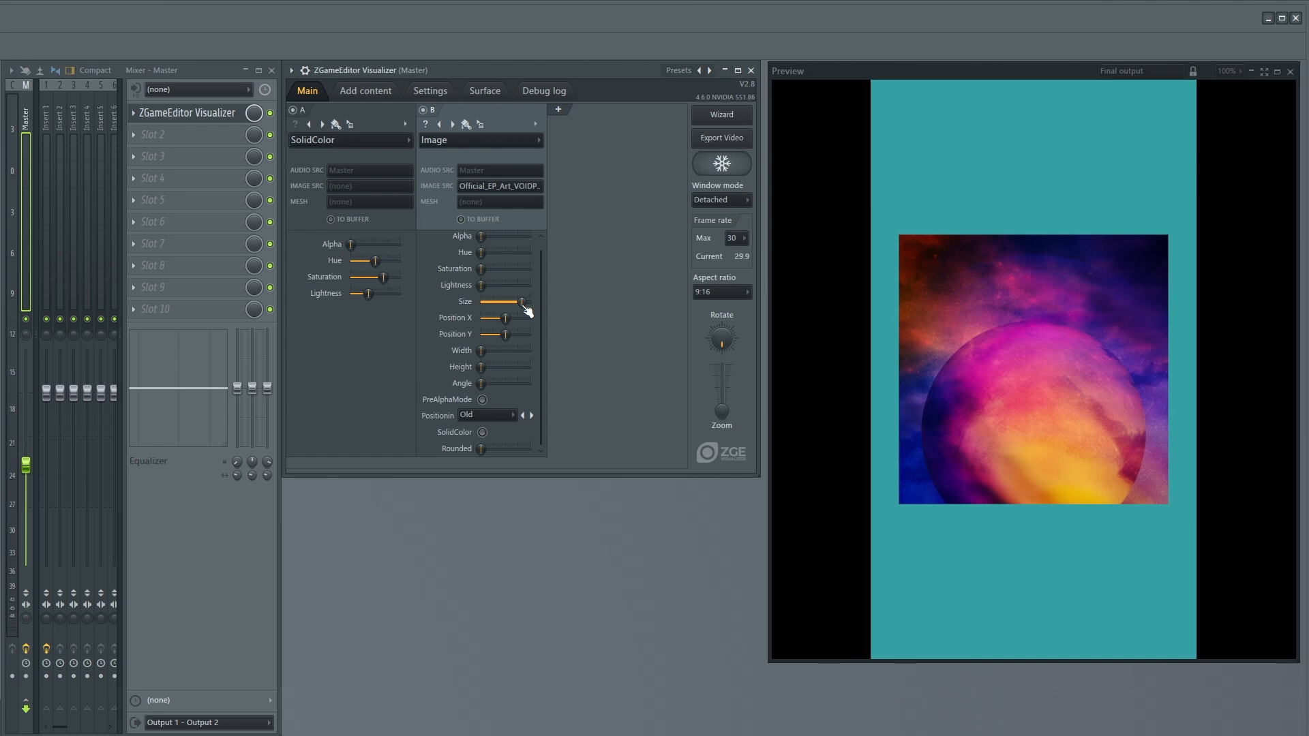
{"action": "right_click", "coordinate": [523, 303]}
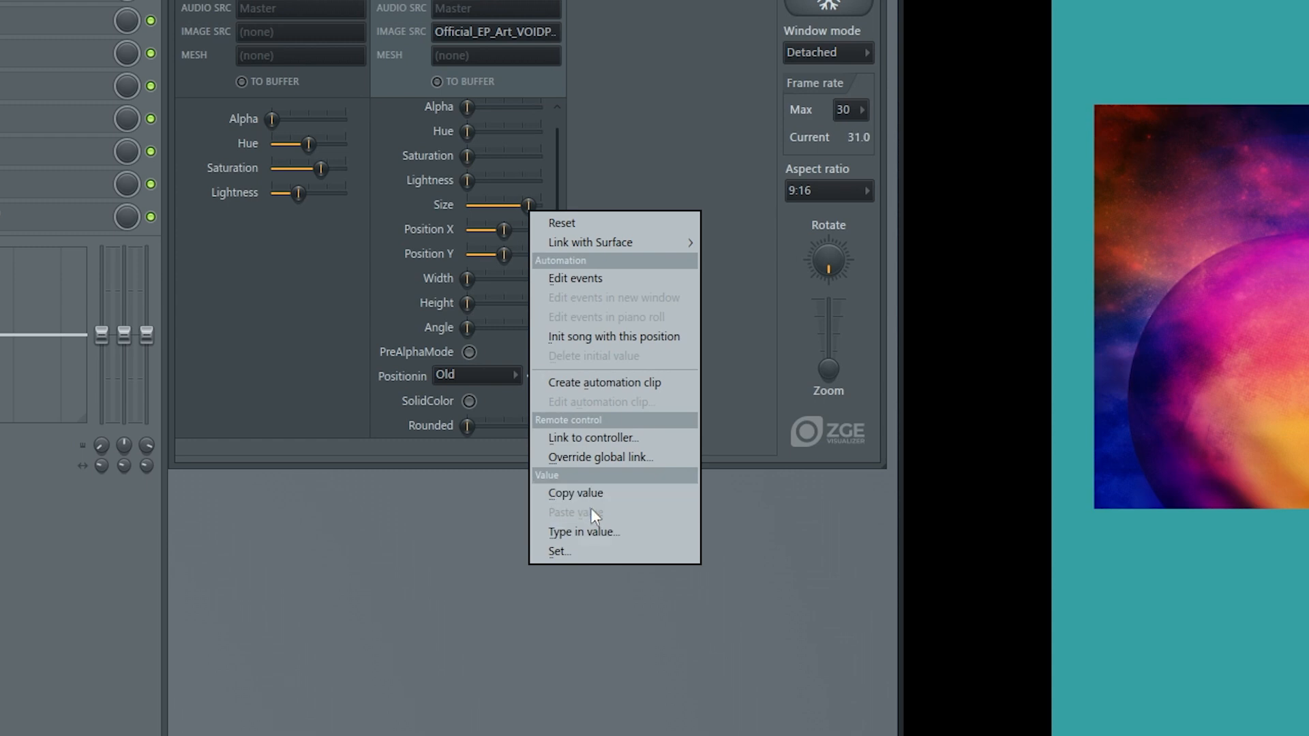
{"action": "left_click", "coordinate": [591, 550]}
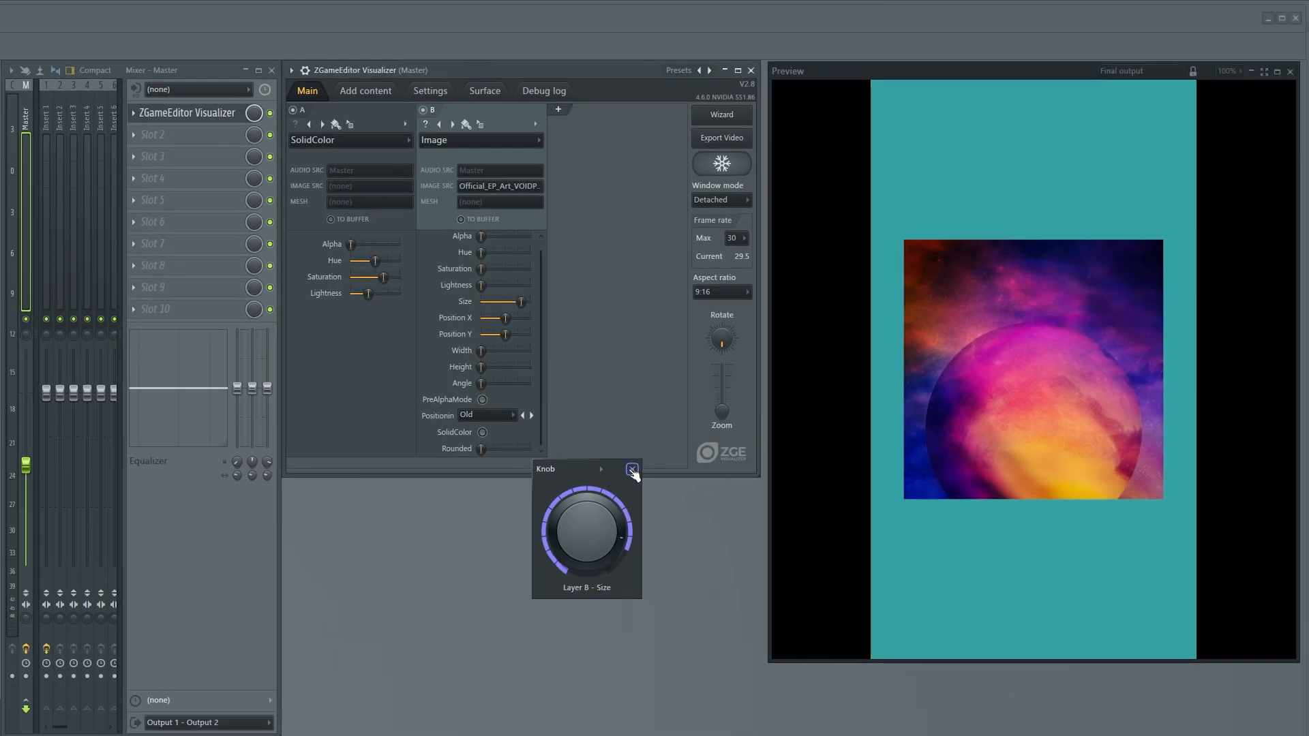
{"action": "left_click", "coordinate": [632, 470]}
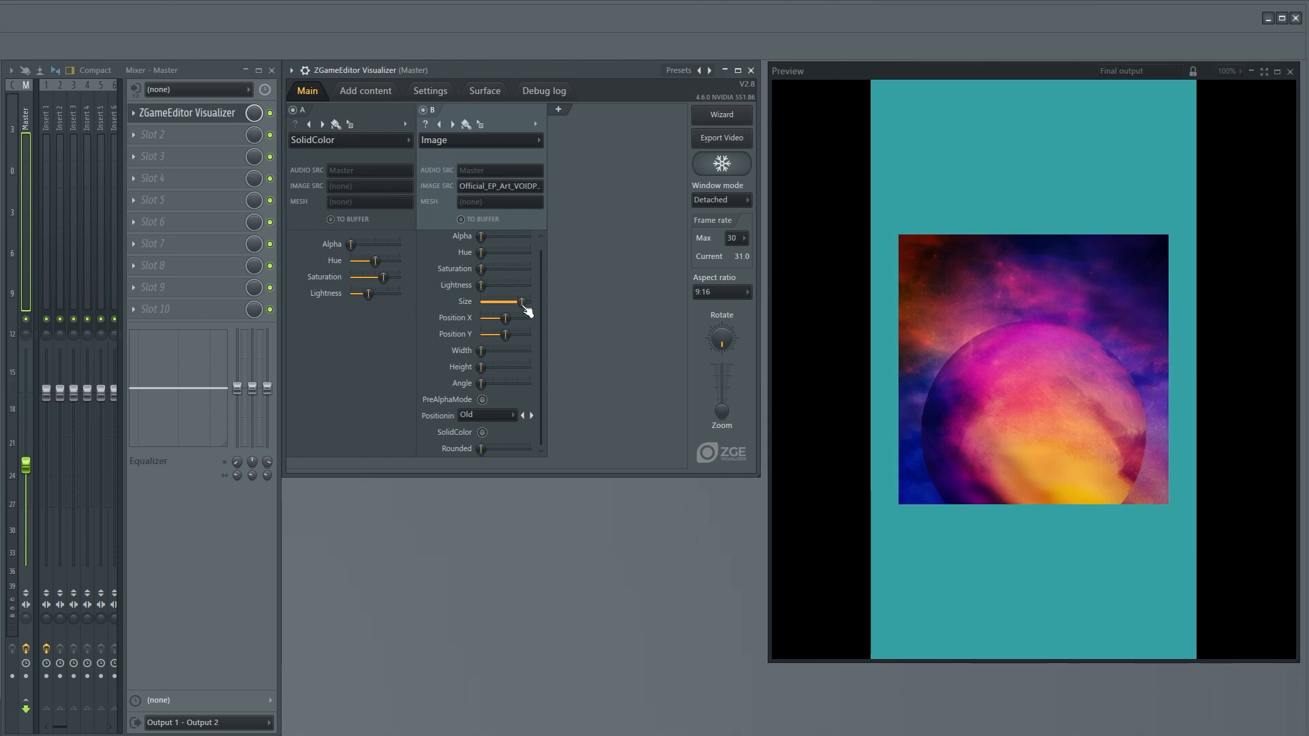
Step: Move the cover image up near the top of the frame with Position Y and slightly round its corners
{"action": "left_click_drag", "start_coordinate": [505, 335], "coordinate": [501, 335]}
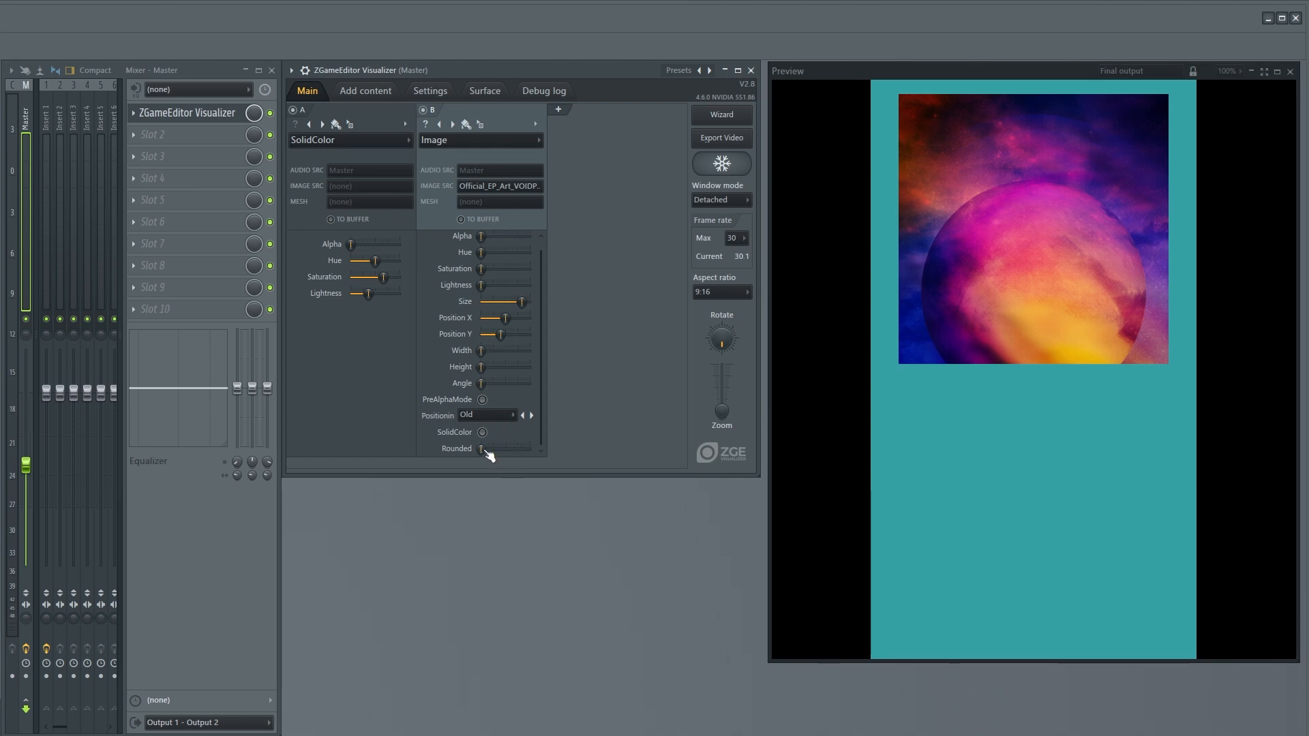
{"action": "left_click_drag", "start_coordinate": [482, 449], "coordinate": [484, 449]}
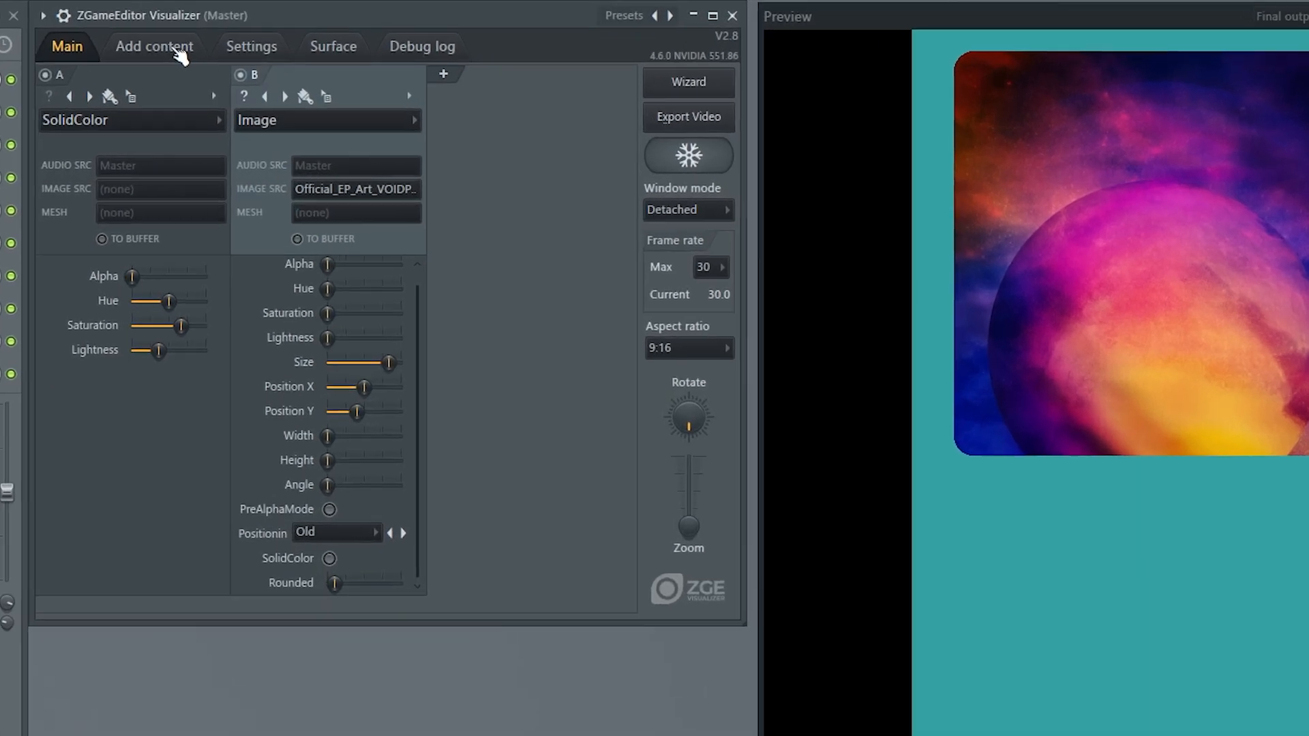
Step: Add the text content "This Is My Jam" and "The Slonky Donkeys" on two separate lines
{"action": "left_click", "coordinate": [266, 74]}
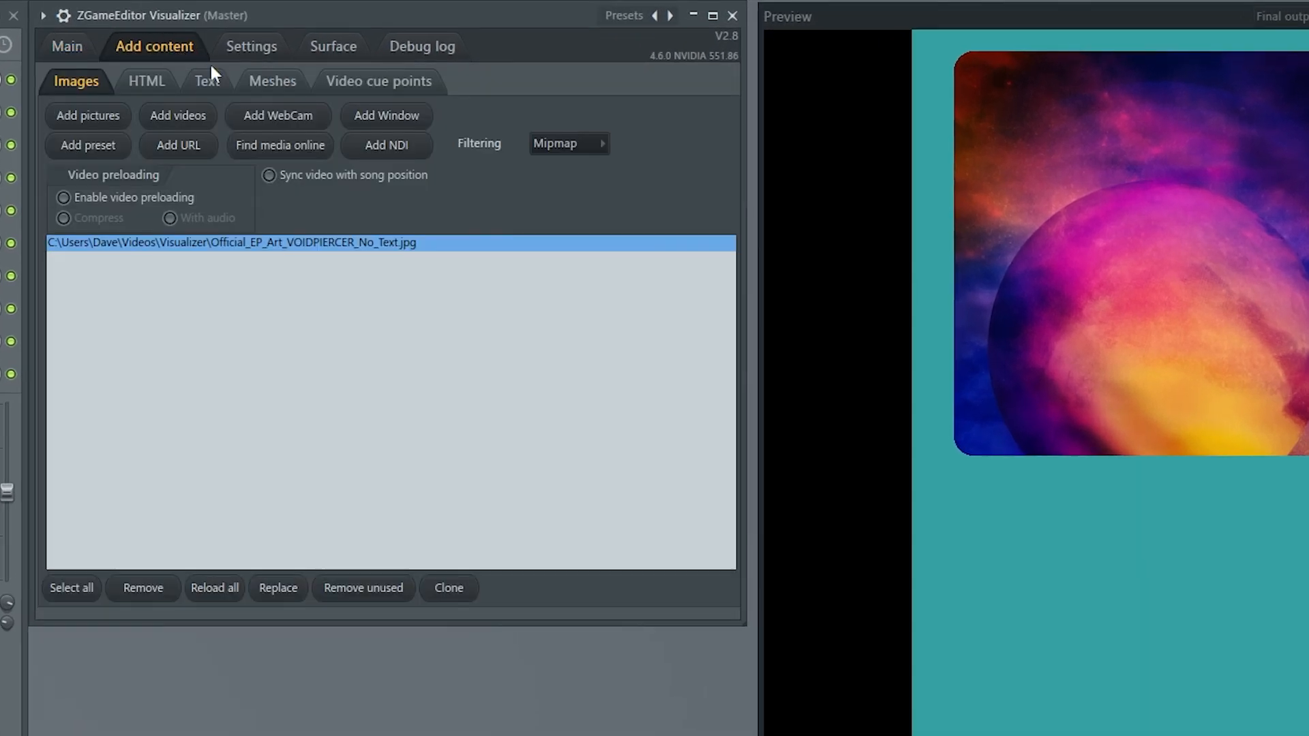
{"action": "left_click", "coordinate": [208, 81]}
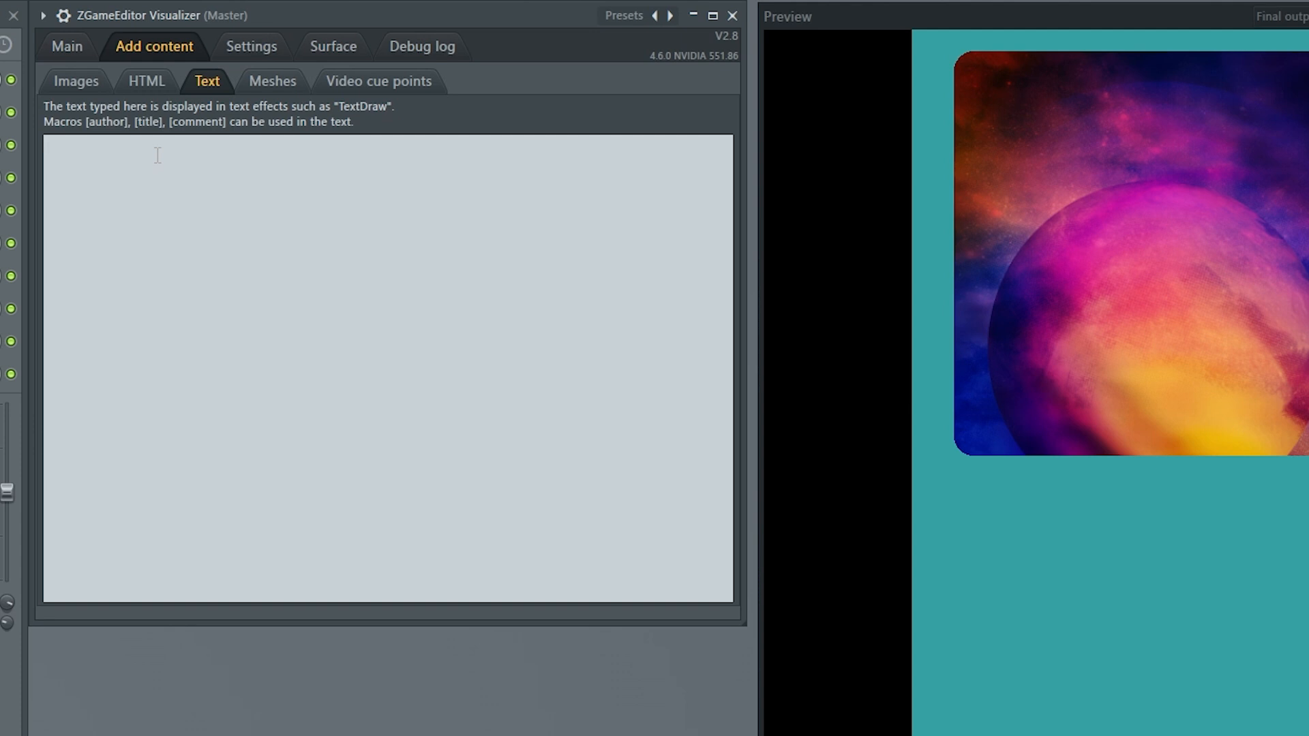
{"action": "type", "text": "This "}
{"action": "type", "text": "Is My Jam "}
{"action": "type", "text": "The Slonky D"}
{"action": "type", "text": "onkeys"}
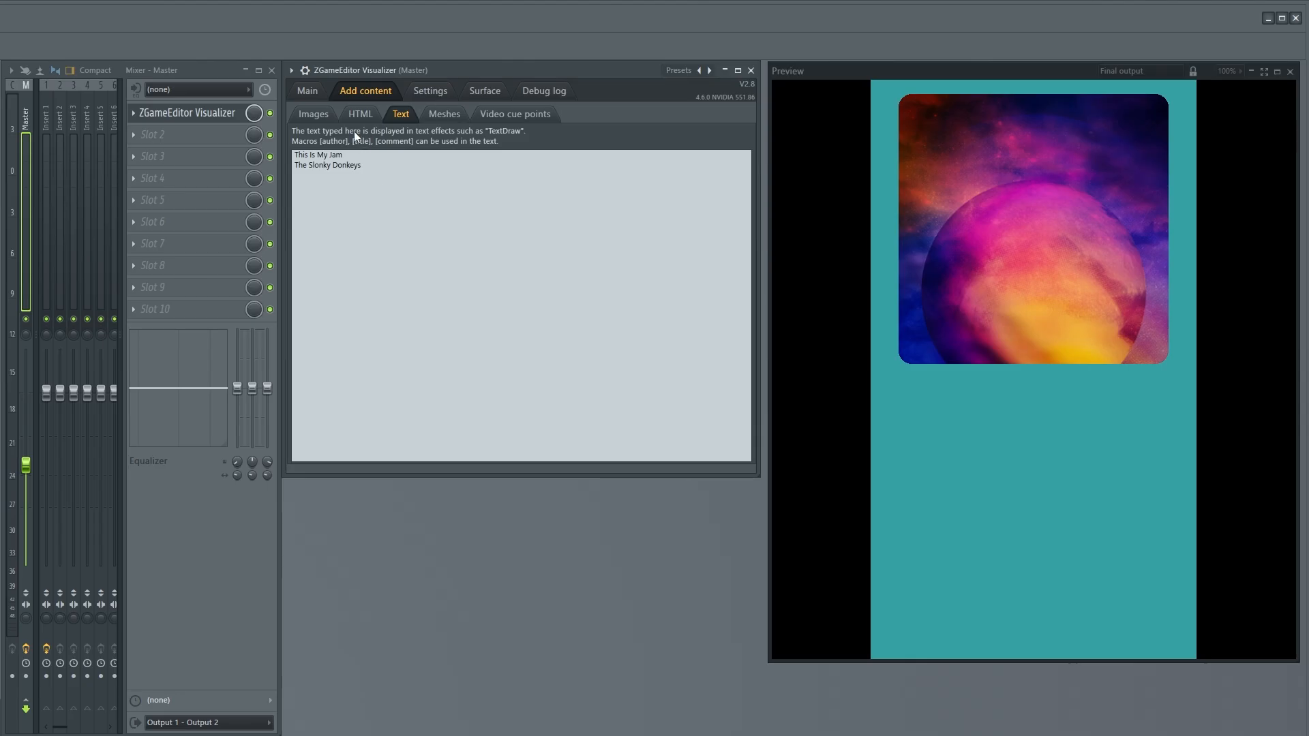
Step: Add layer C with the HUD Text effect to display the first text line
{"action": "left_click", "coordinate": [311, 94]}
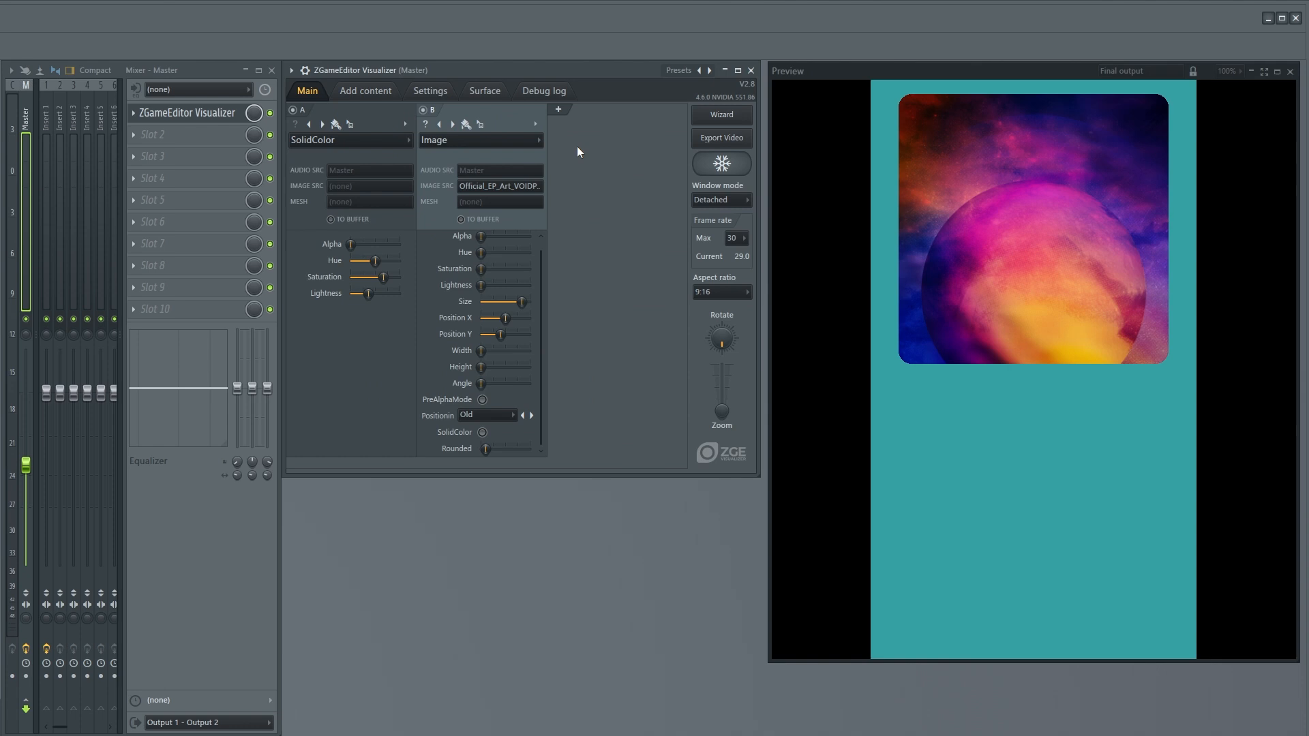
{"action": "left_click", "coordinate": [559, 110]}
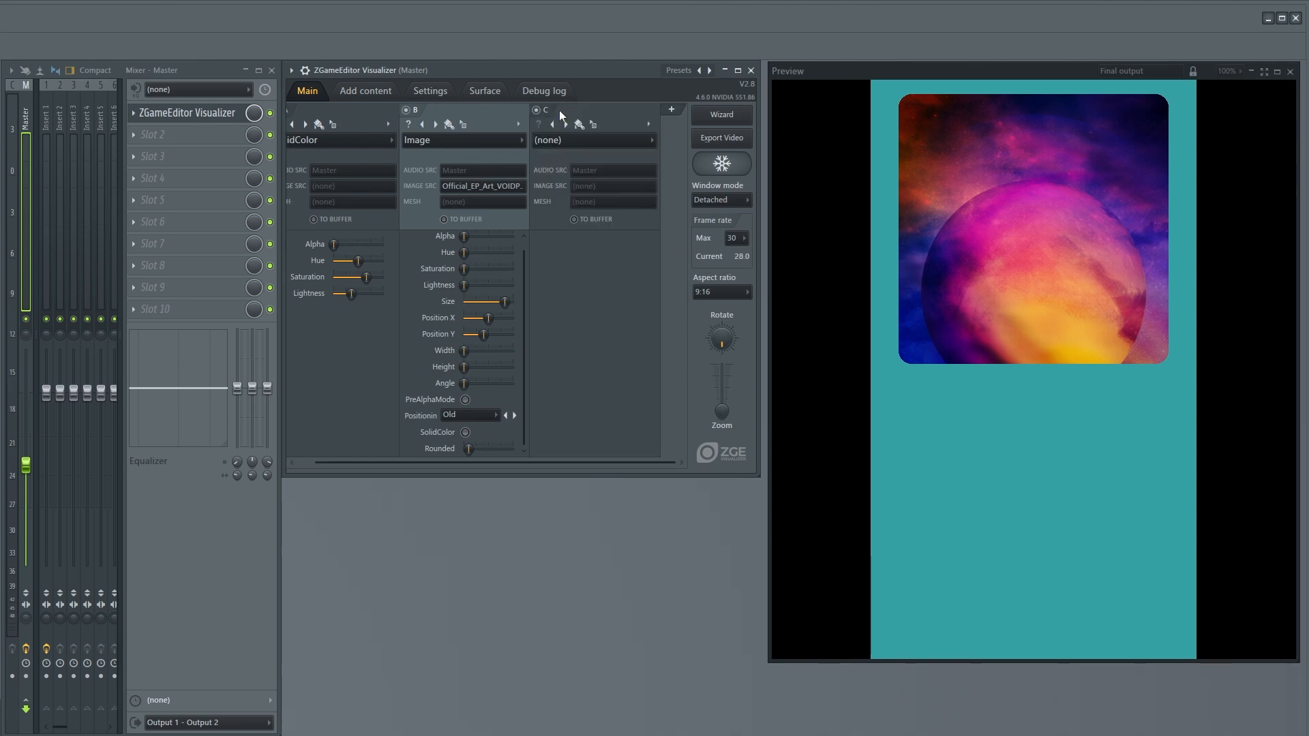
{"action": "left_click", "coordinate": [572, 140]}
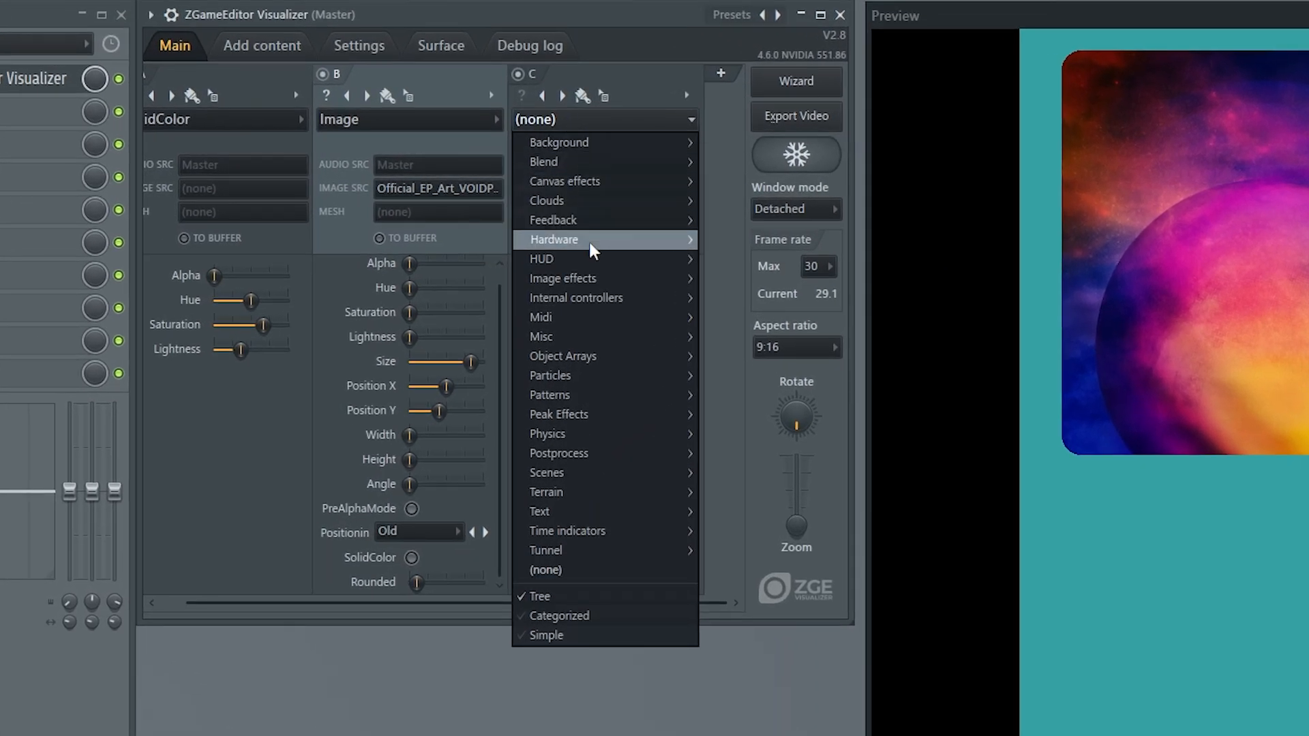
{"action": "mouse_move", "coordinate": [592, 260]}
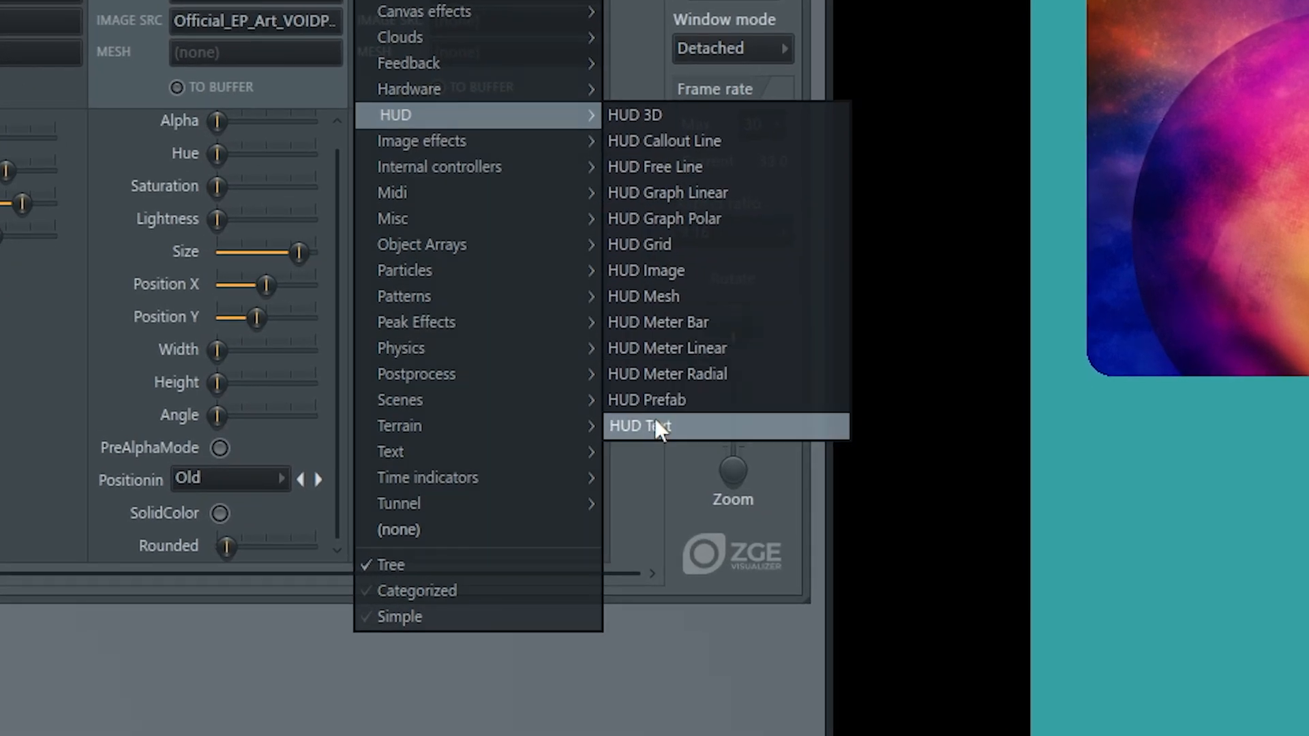
{"action": "left_click", "coordinate": [654, 433]}
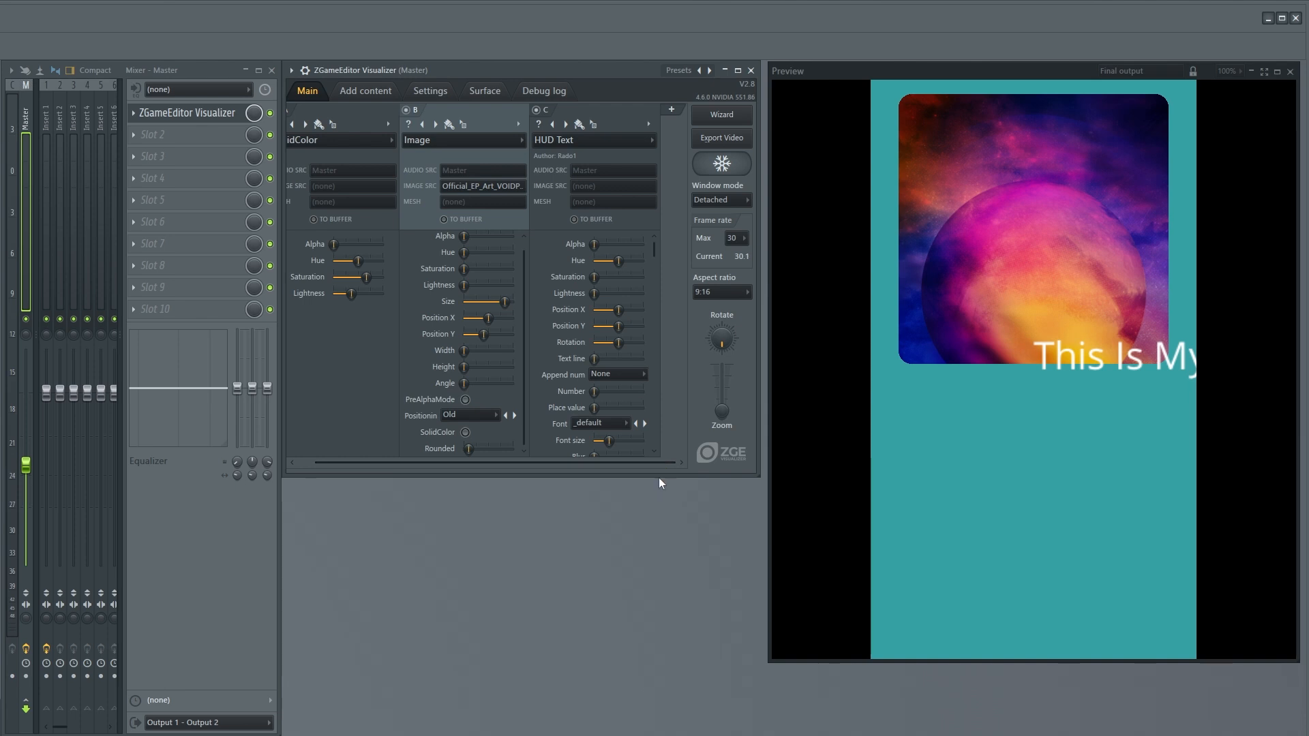
Step: Enlarge the plugin window to show more parameters, then shrink layer C's title text slightly and centre it below the cover image
{"action": "left_click_drag", "start_coordinate": [659, 478], "coordinate": [670, 635]}
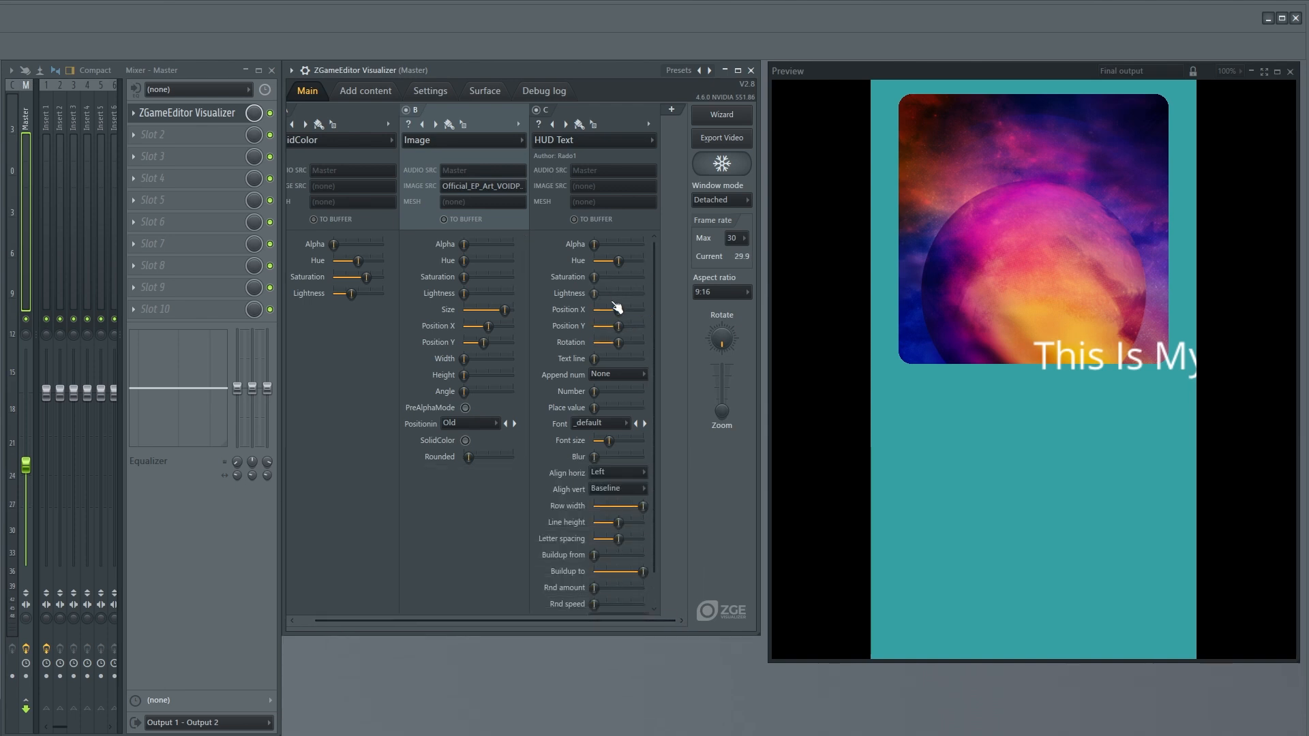
{"action": "left_click_drag", "start_coordinate": [618, 310], "coordinate": [600, 311]}
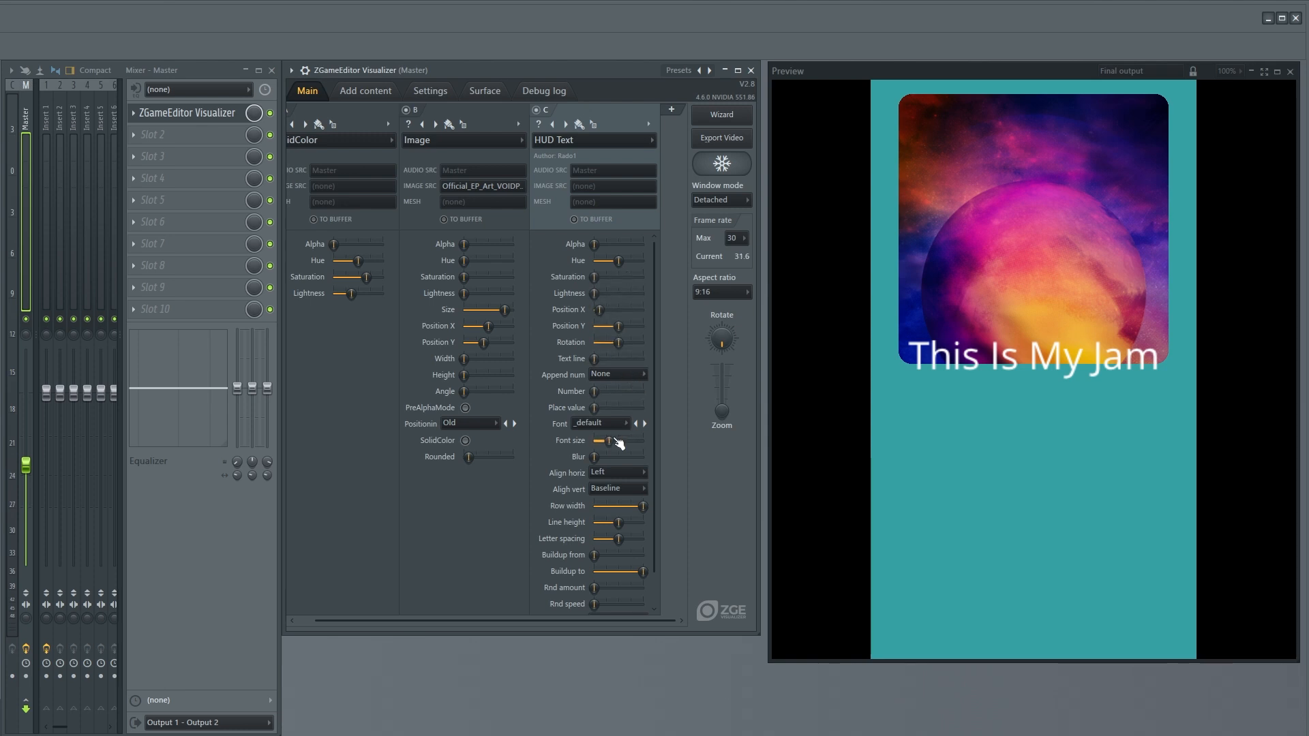
{"action": "left_click_drag", "start_coordinate": [608, 441], "coordinate": [605, 441]}
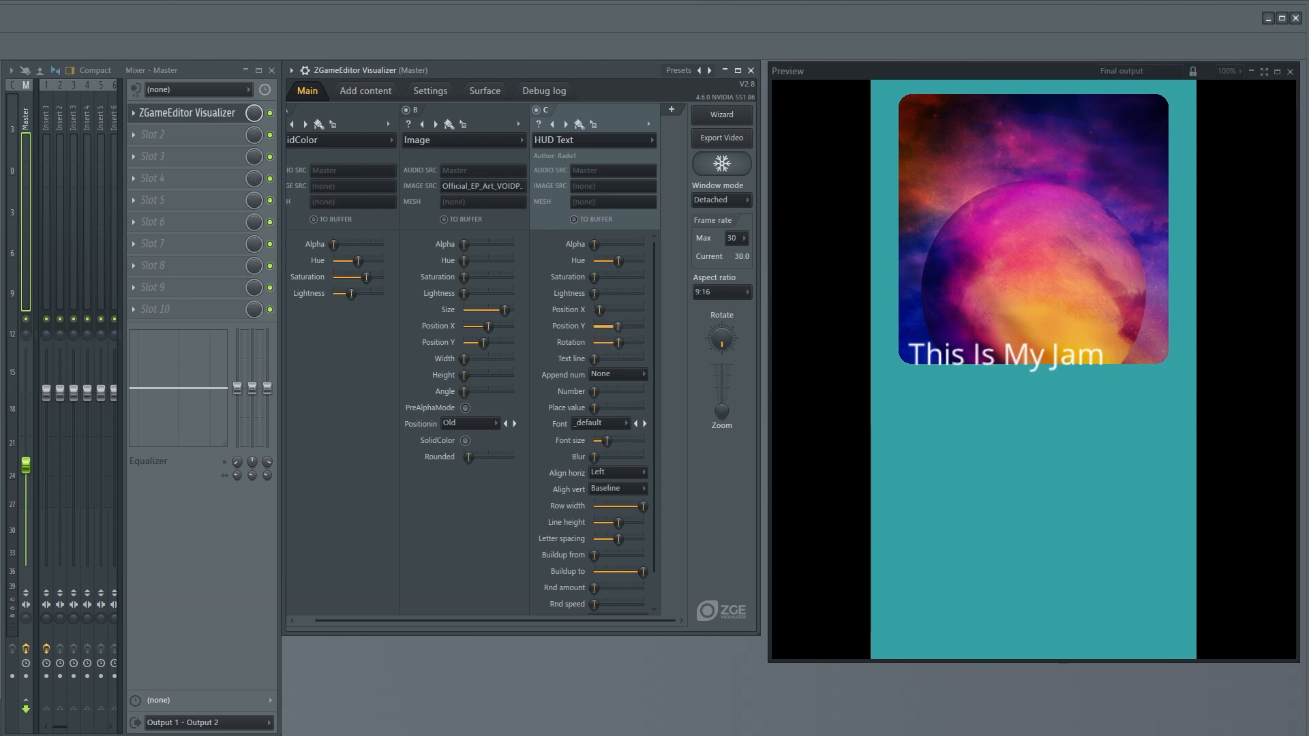
{"action": "left_click_drag", "start_coordinate": [618, 326], "coordinate": [603, 310]}
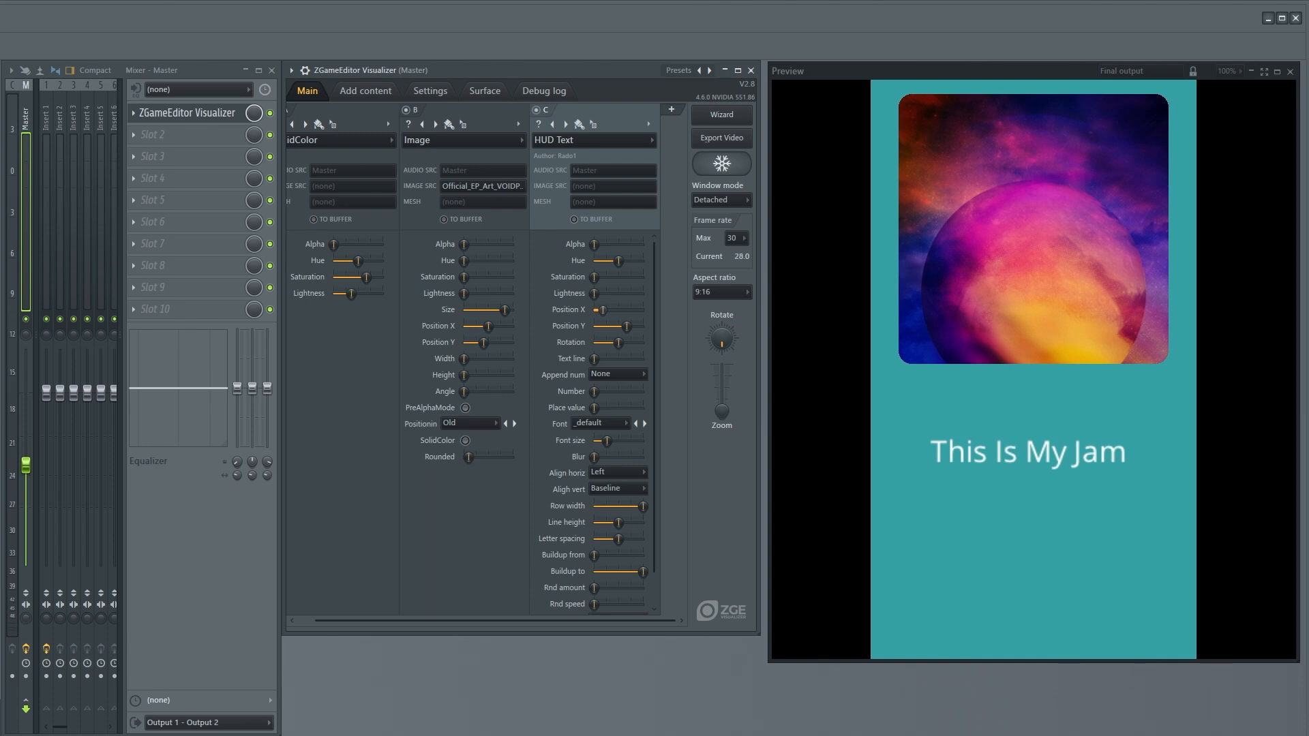
{"action": "left_click_drag", "start_coordinate": [627, 327], "coordinate": [631, 328]}
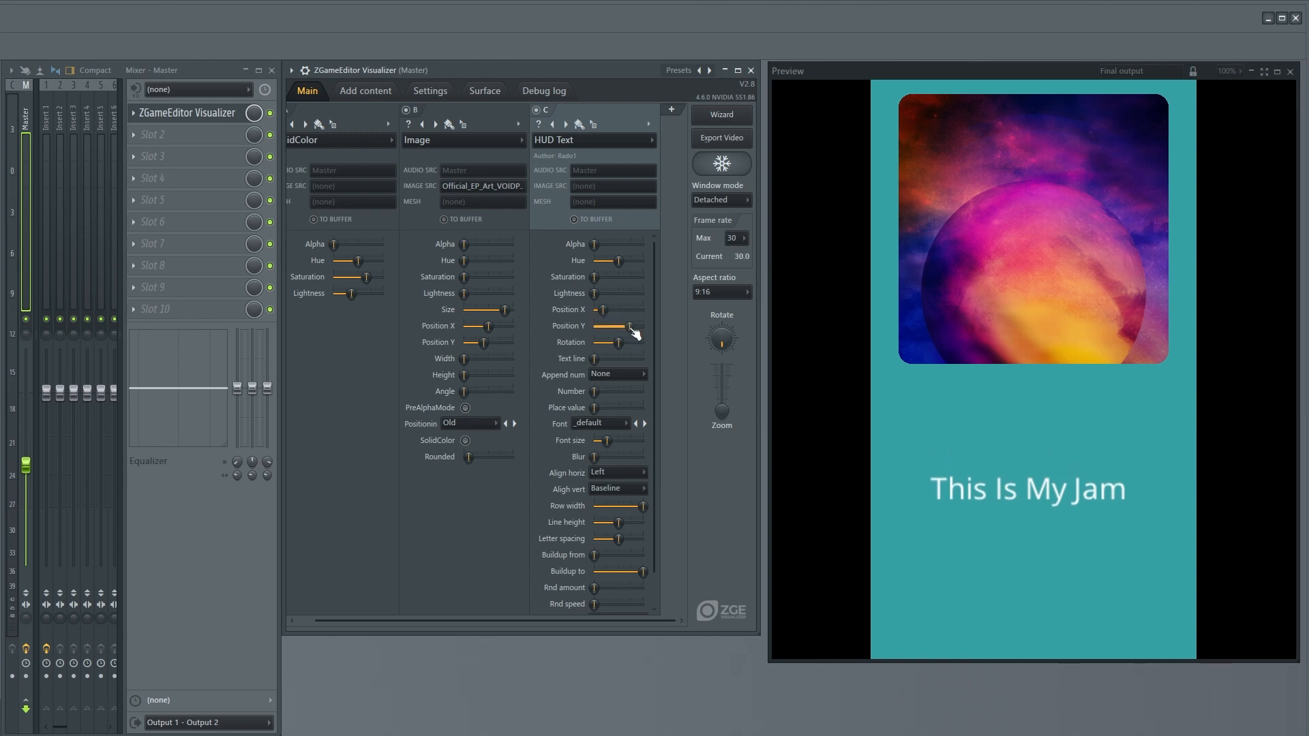
Step: Try the RockSalt-Regular font on layer C's title and settle on Roboto-Thin
{"action": "left_click", "coordinate": [622, 424]}
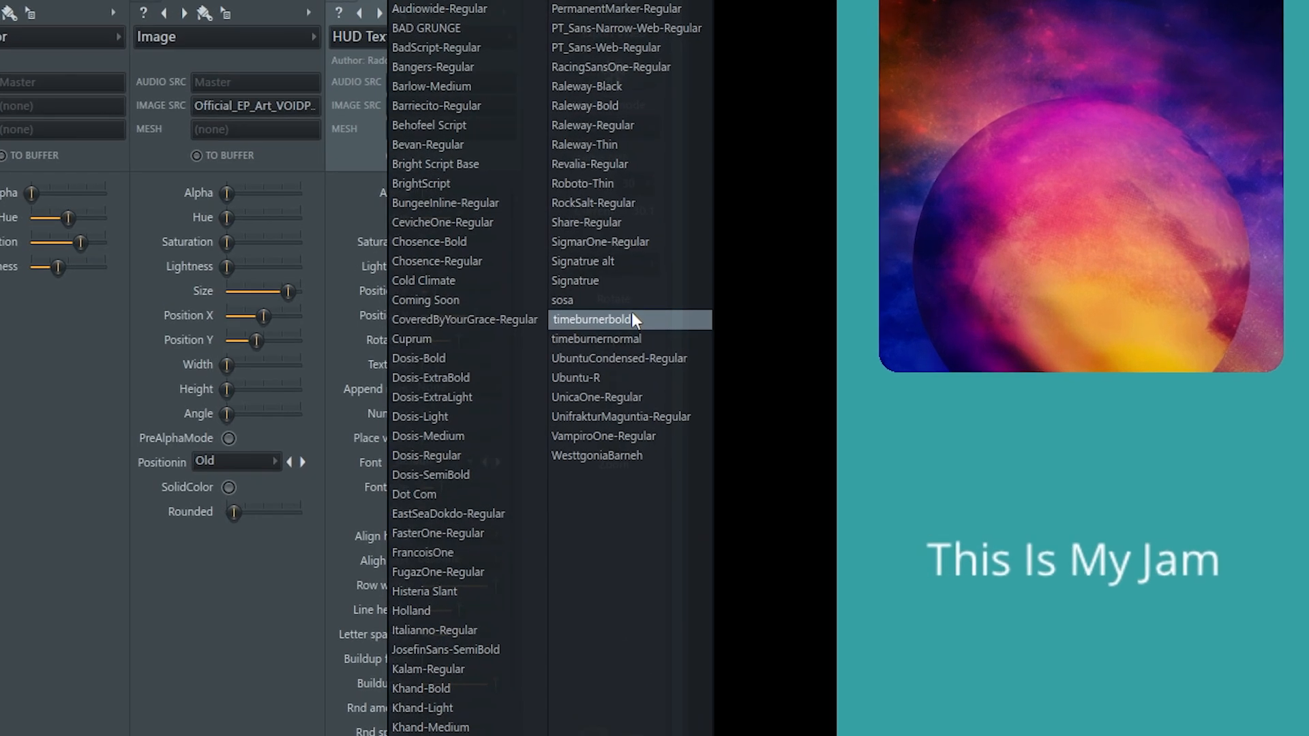
{"action": "left_click", "coordinate": [590, 185]}
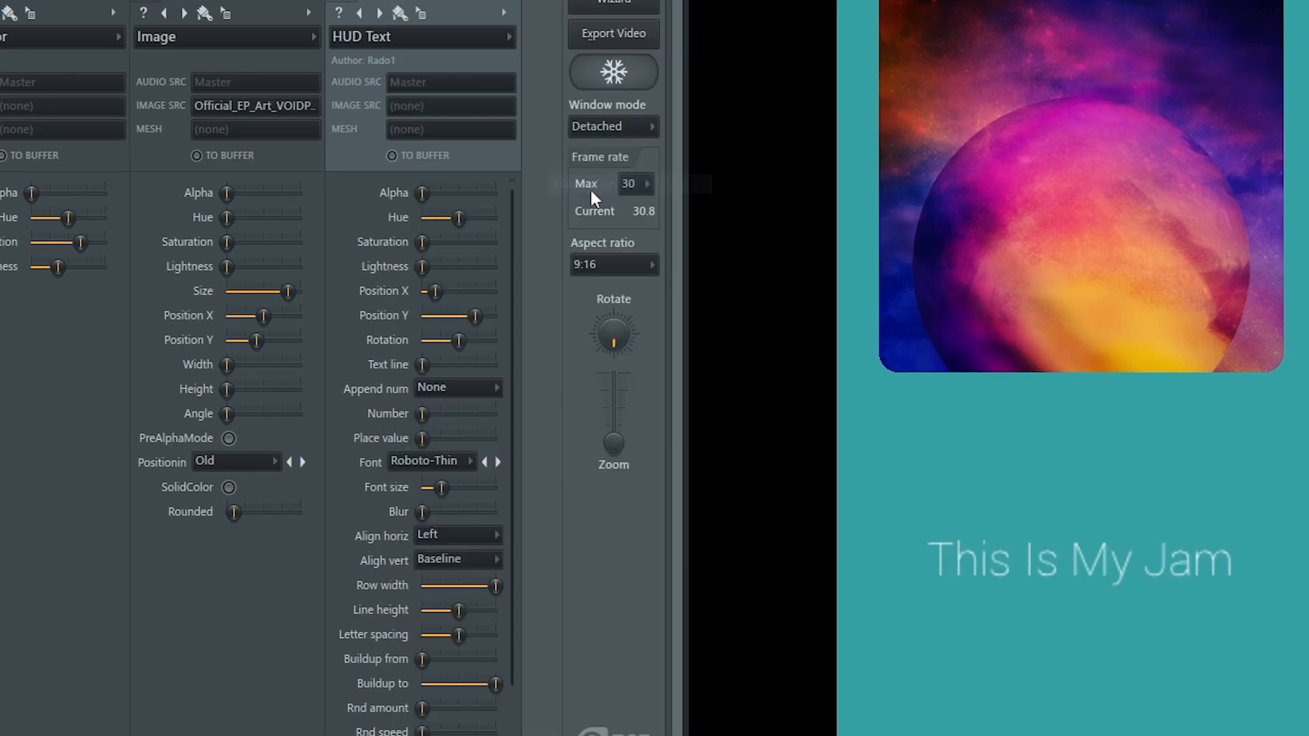
{"action": "left_click", "coordinate": [468, 460]}
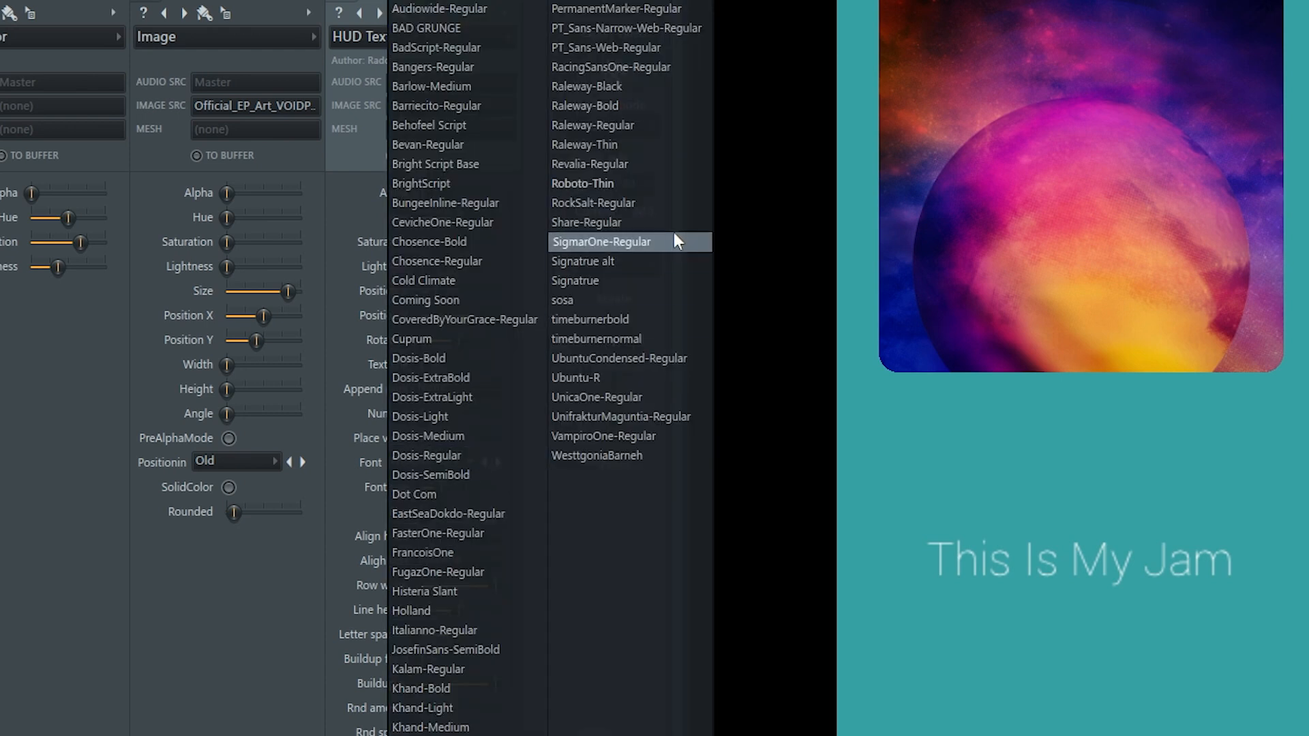
{"action": "left_click", "coordinate": [641, 199]}
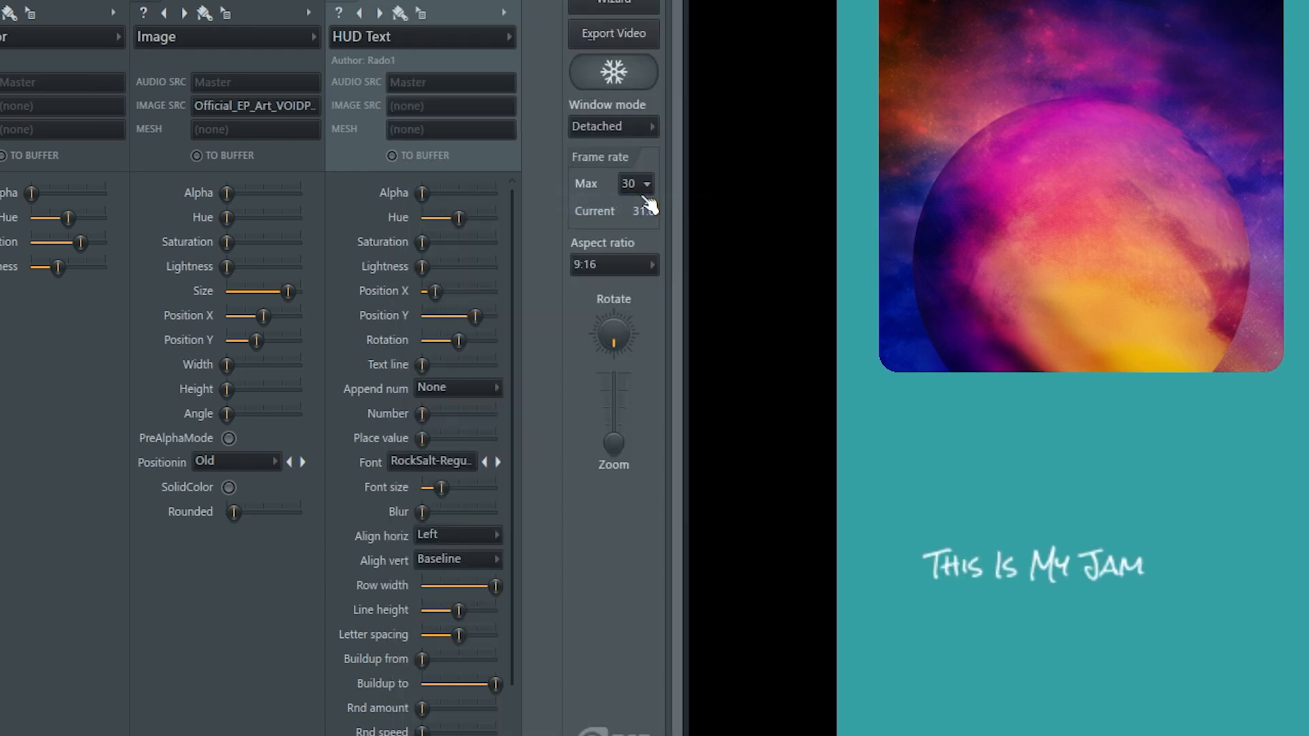
{"action": "left_click", "coordinate": [450, 460]}
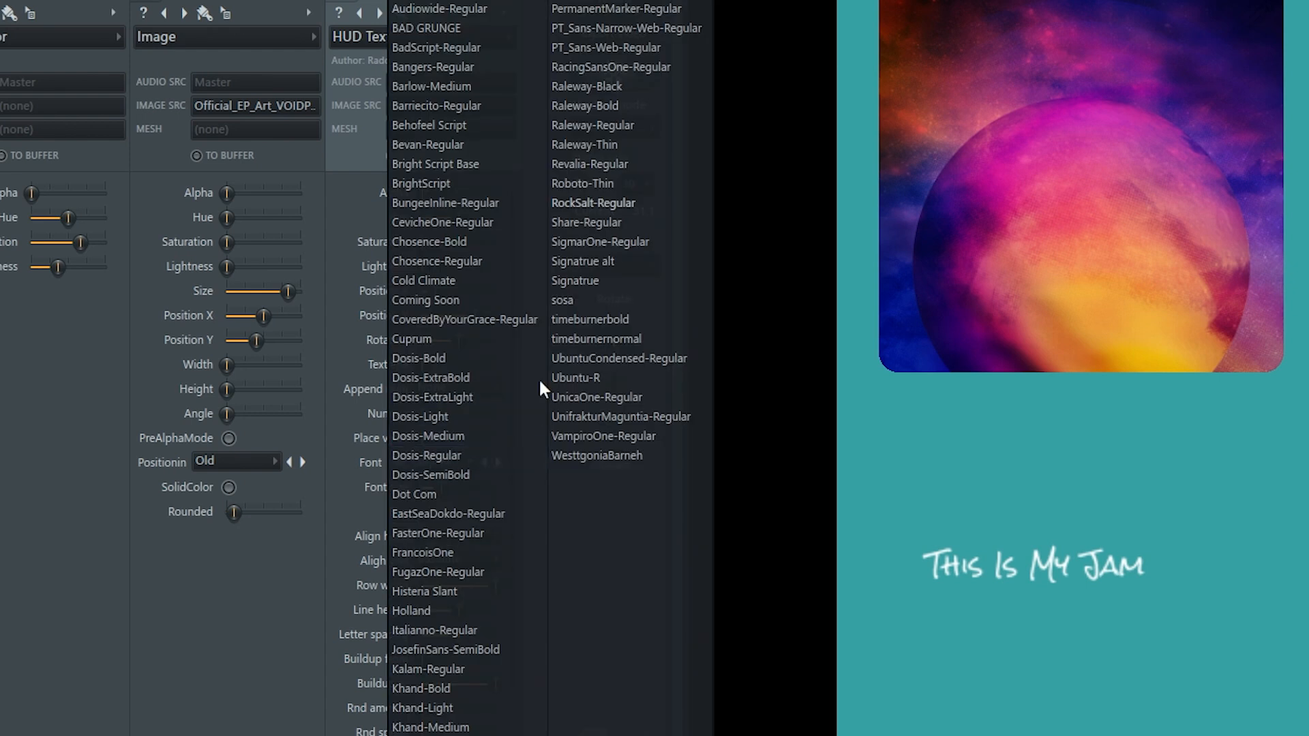
{"action": "left_click", "coordinate": [627, 182]}
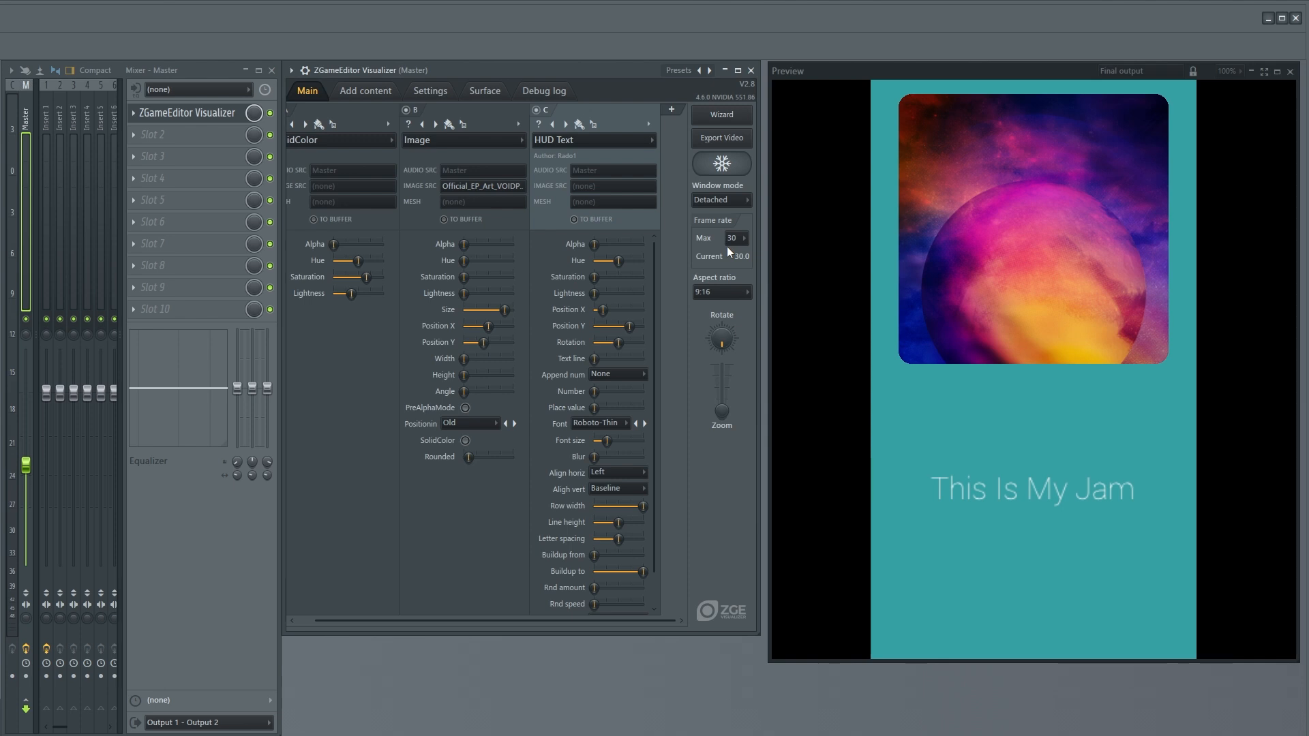
Step: Widen the plugin window, duplicate the HUD Text layer as layer D and set its Text line to show The Slonky Donkeys
{"action": "left_click_drag", "start_coordinate": [282, 482], "coordinate": [75, 490]}
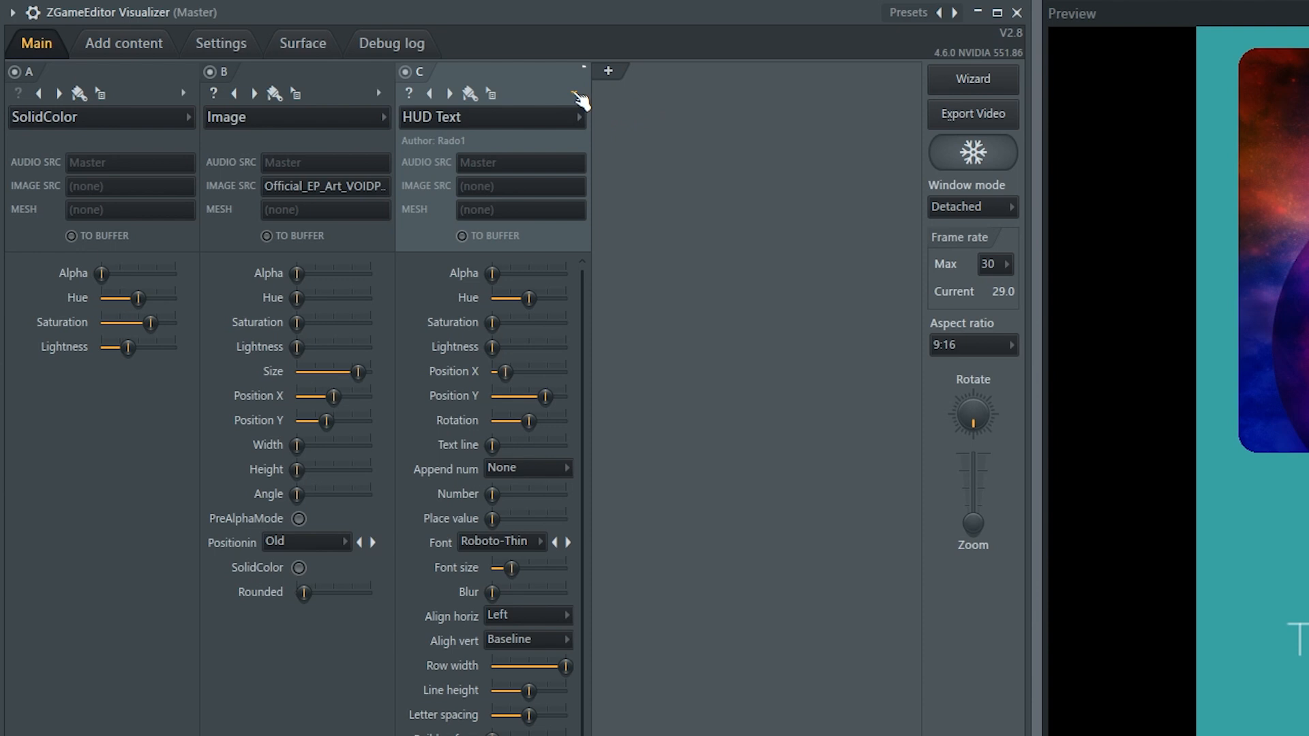
{"action": "left_click", "coordinate": [507, 110]}
{"action": "left_click", "coordinate": [615, 140]}
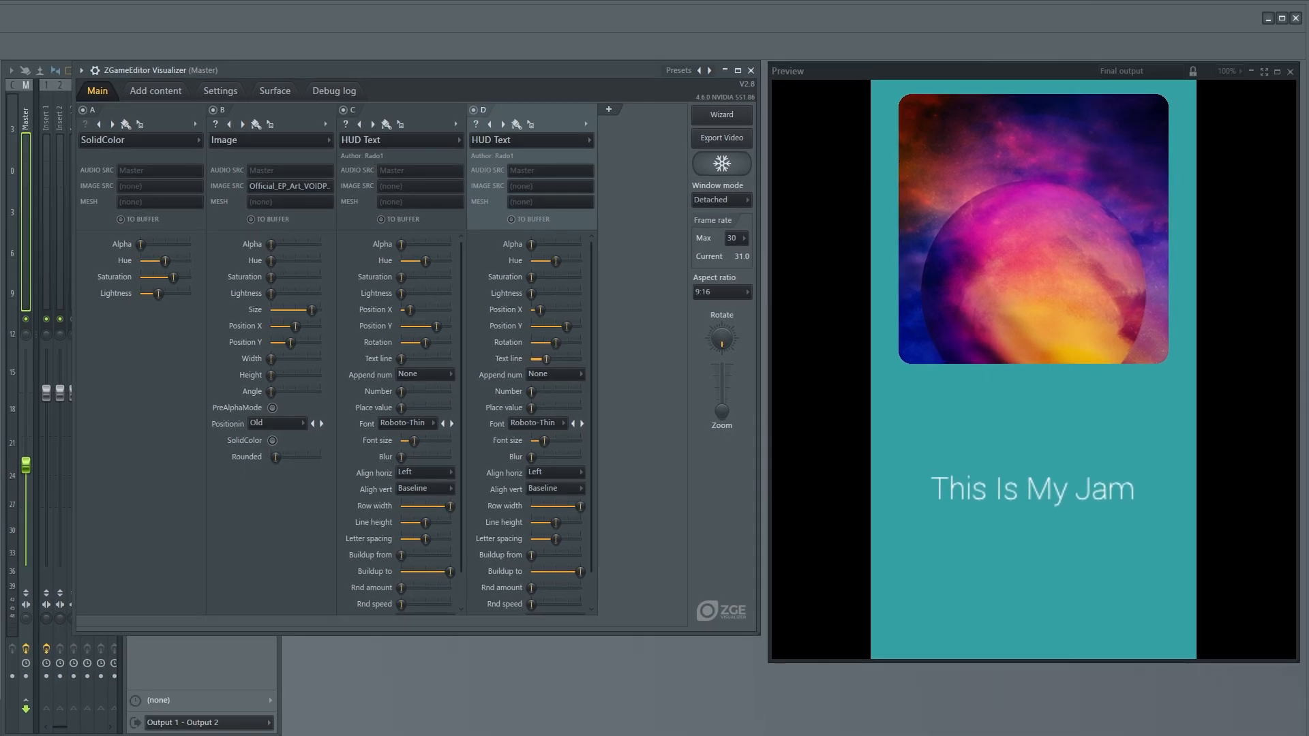
{"action": "left_click_drag", "start_coordinate": [546, 358], "coordinate": [580, 359]}
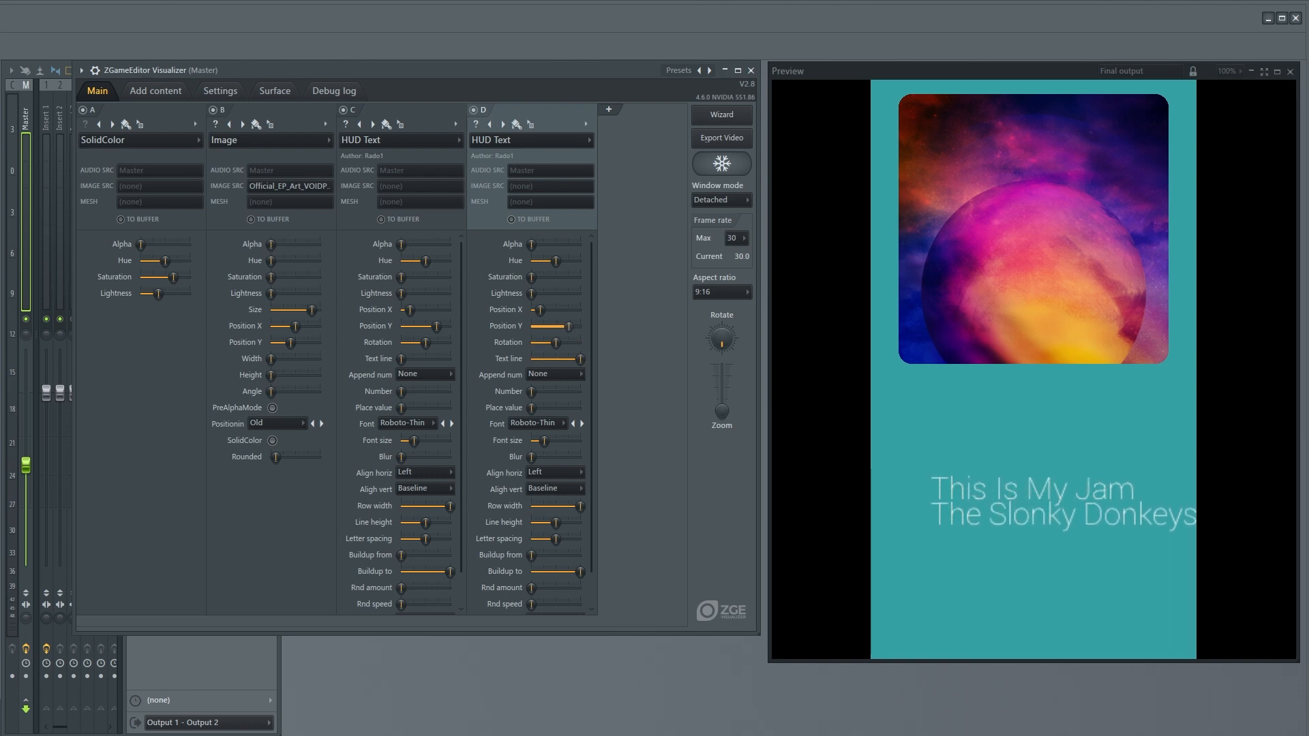
Step: Make layer D's artist text smaller and centre it just below the title, with its rotation reset to default
{"action": "left_click_drag", "start_coordinate": [569, 327], "coordinate": [571, 326]}
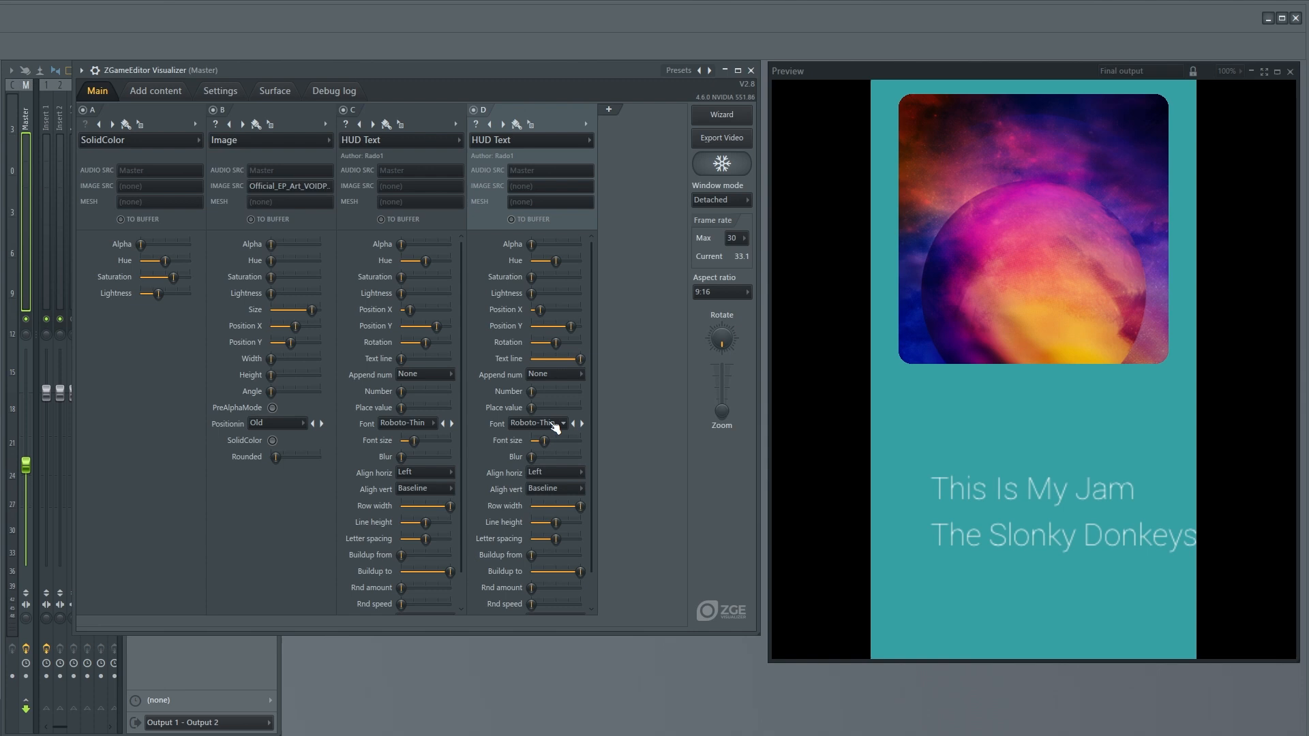
{"action": "left_click_drag", "start_coordinate": [544, 442], "coordinate": [540, 442]}
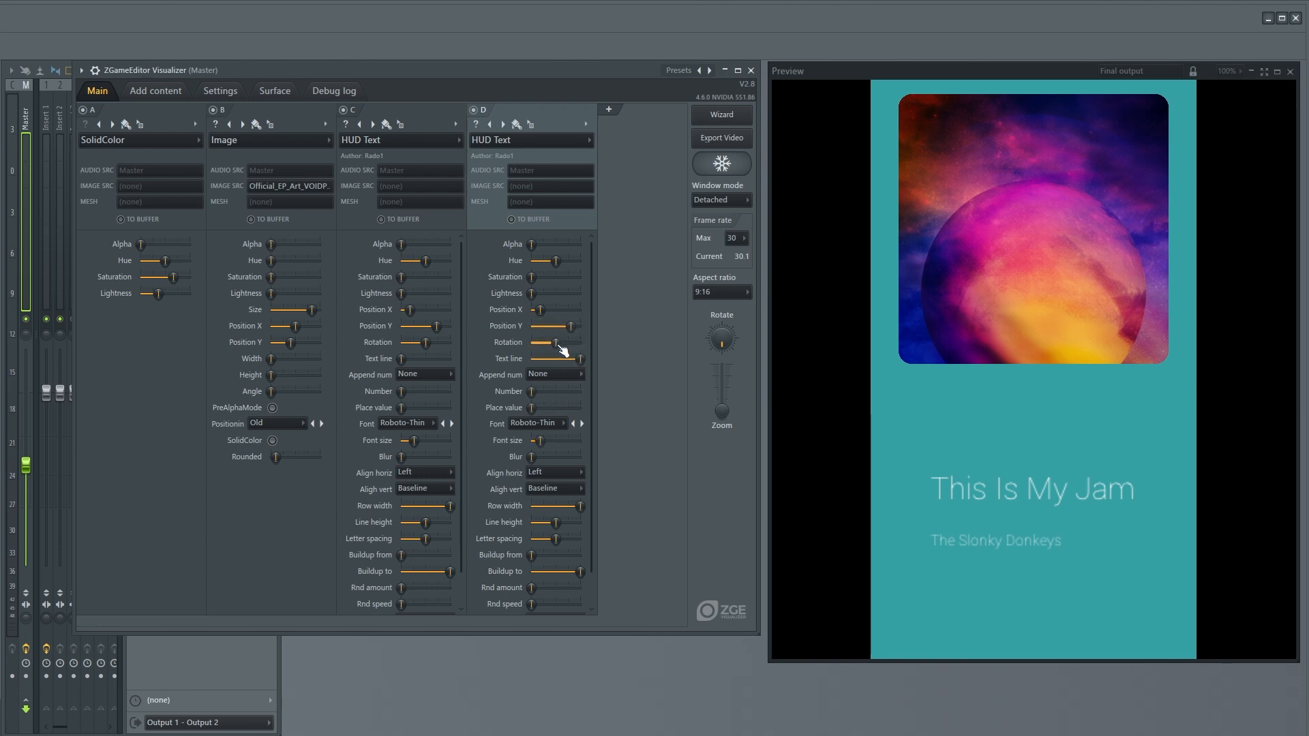
{"action": "left_click_drag", "start_coordinate": [571, 327], "coordinate": [554, 343]}
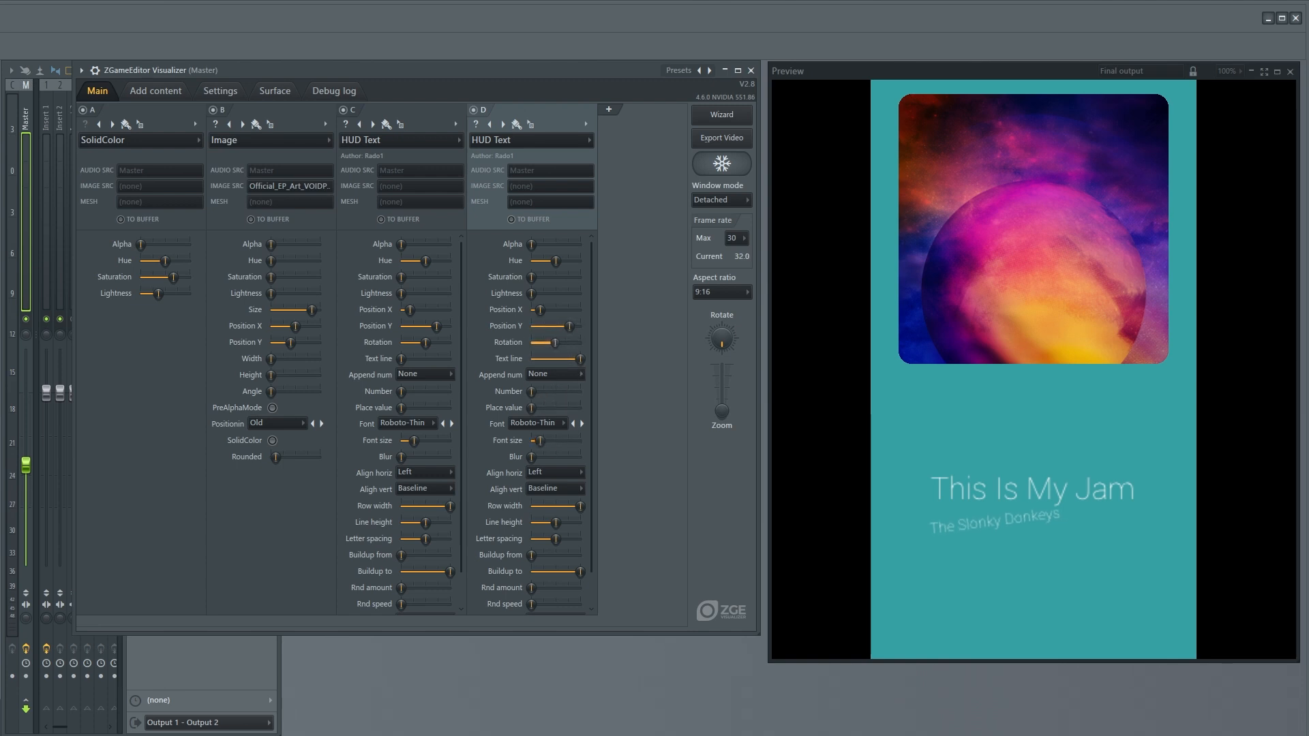
{"action": "right_click", "coordinate": [555, 345]}
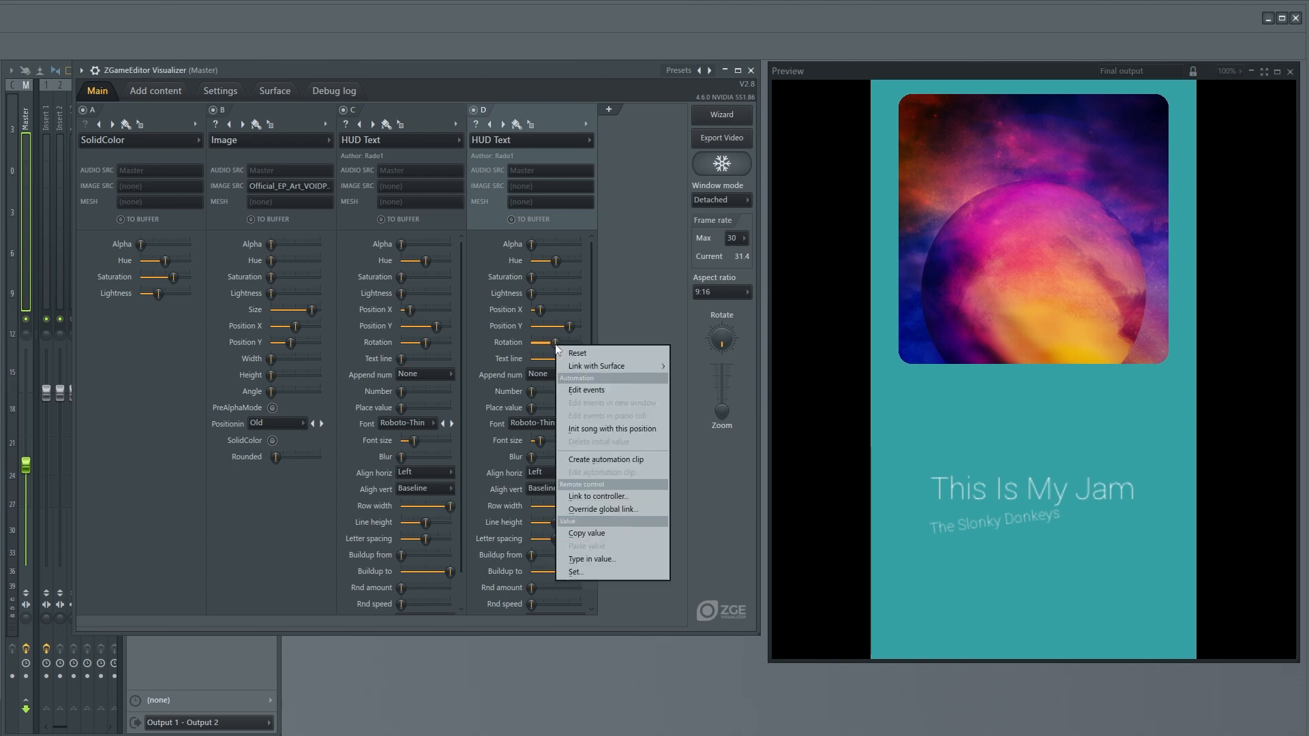
{"action": "left_click", "coordinate": [563, 352]}
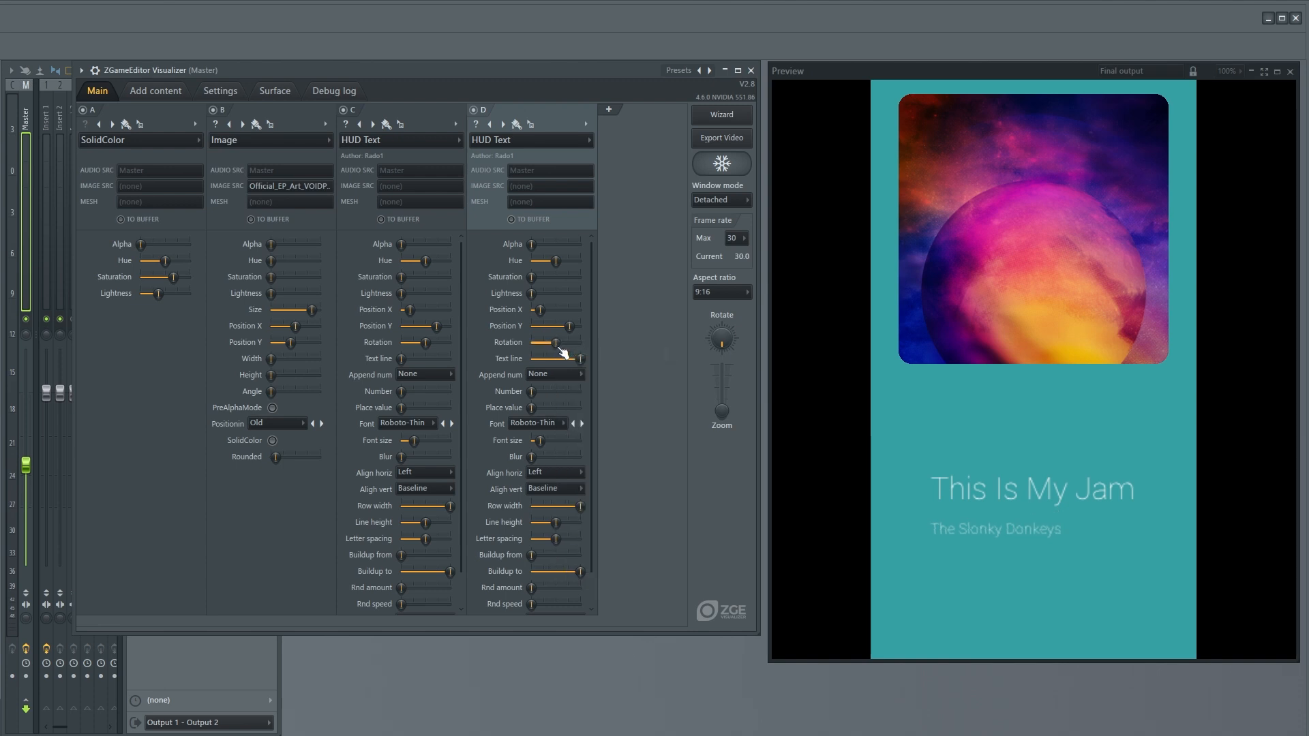
{"action": "left_click_drag", "start_coordinate": [541, 311], "coordinate": [547, 311]}
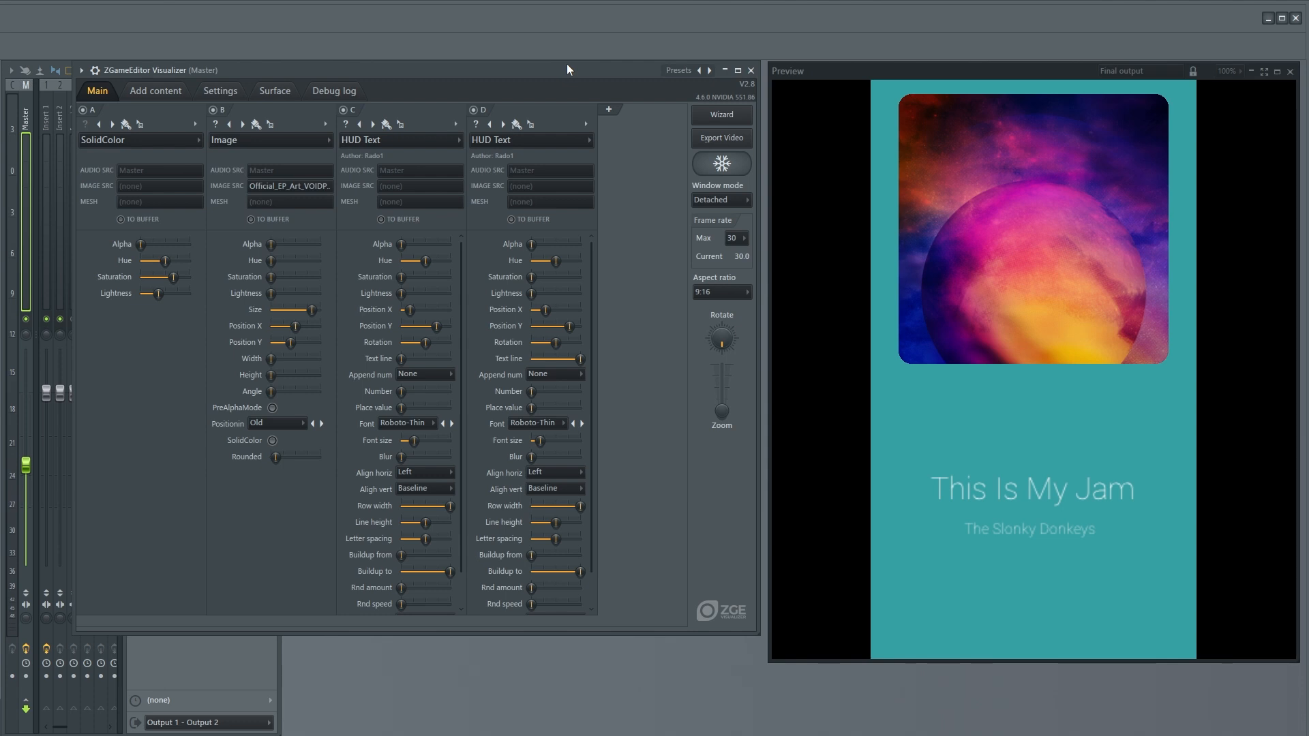
Step: Add layer E with the Linear effect from the Peak Effects category
{"action": "left_click", "coordinate": [611, 109]}
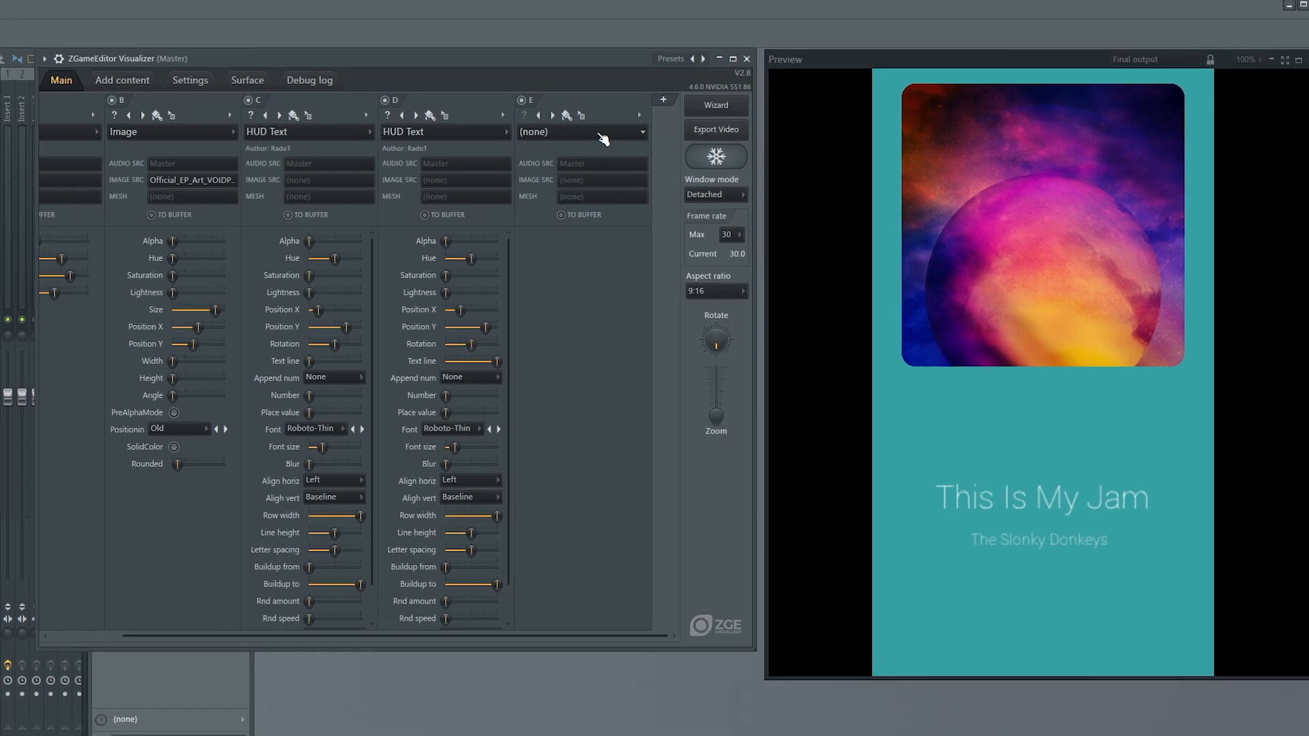
{"action": "left_click", "coordinate": [603, 138]}
{"action": "mouse_move", "coordinate": [605, 312]}
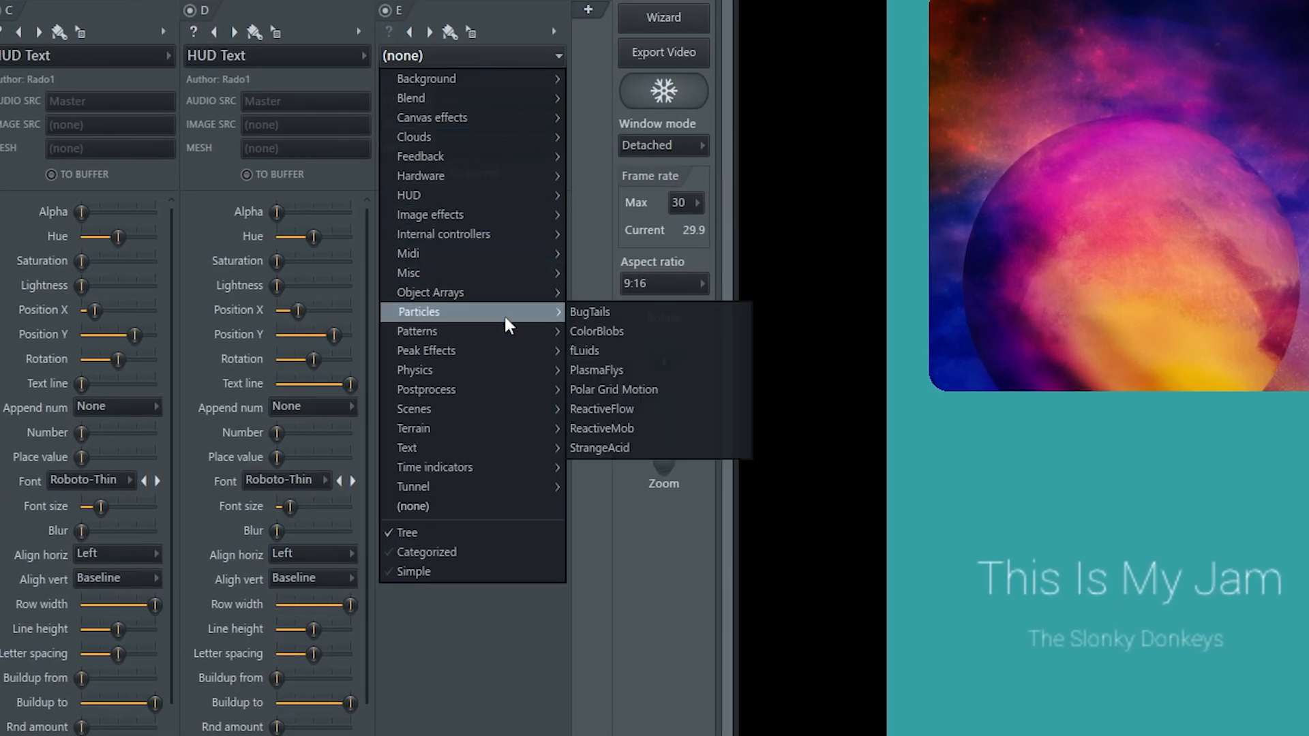
{"action": "mouse_move", "coordinate": [500, 353]}
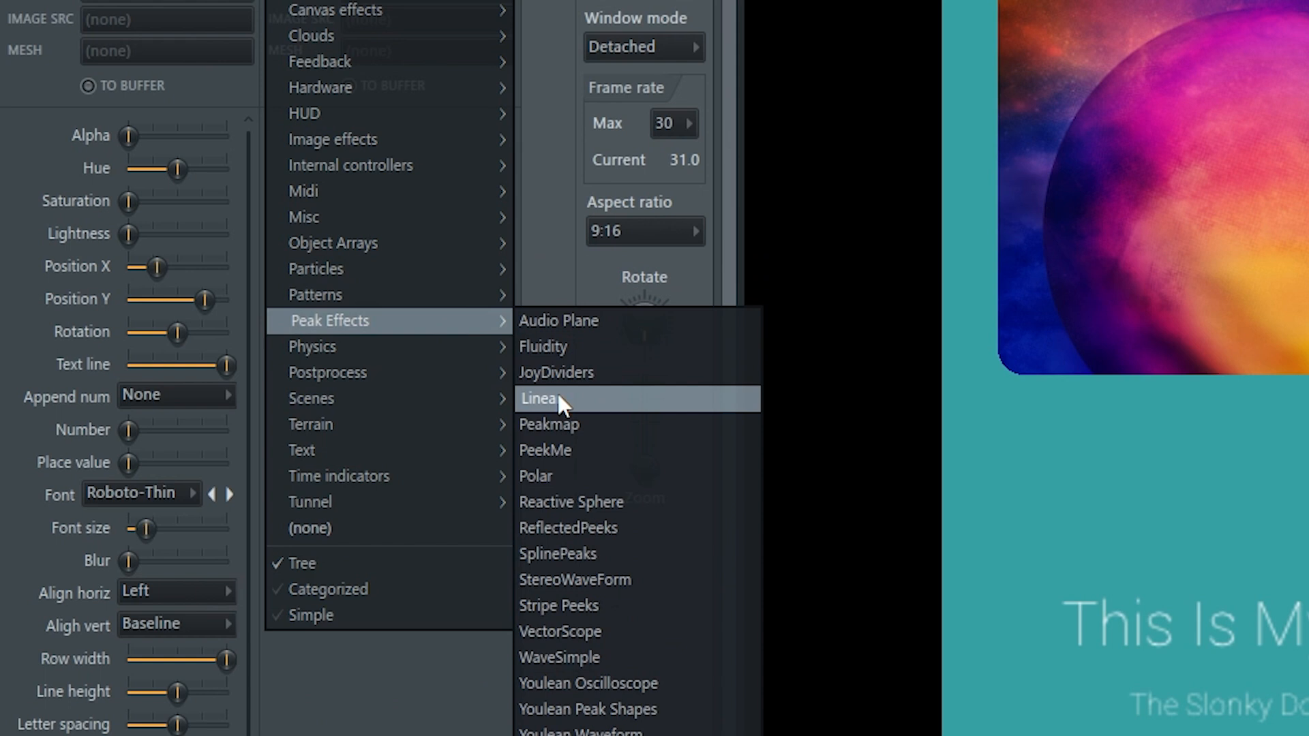
{"action": "left_click", "coordinate": [557, 395]}
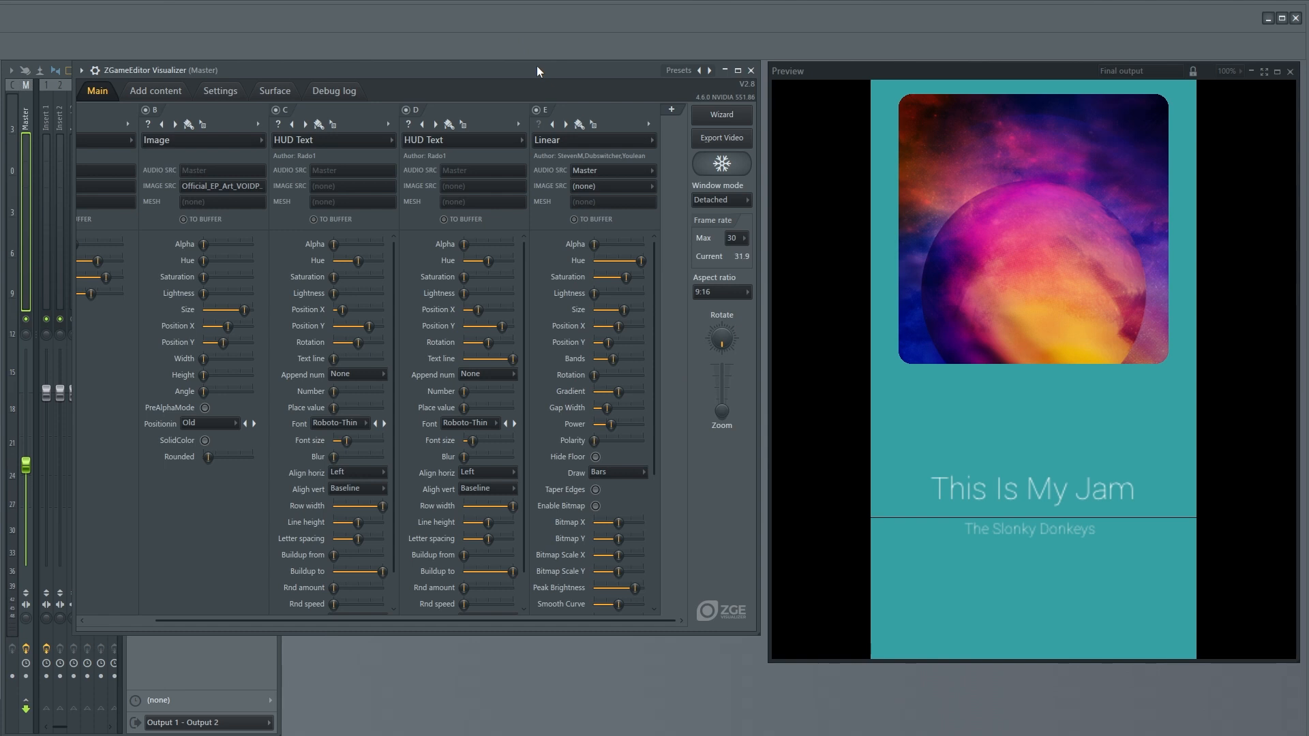
Step: Shrink layer E's Linear bars to about the artwork's width and place them between the artwork and the title, checking with playback
{"action": "key", "text": "space"}
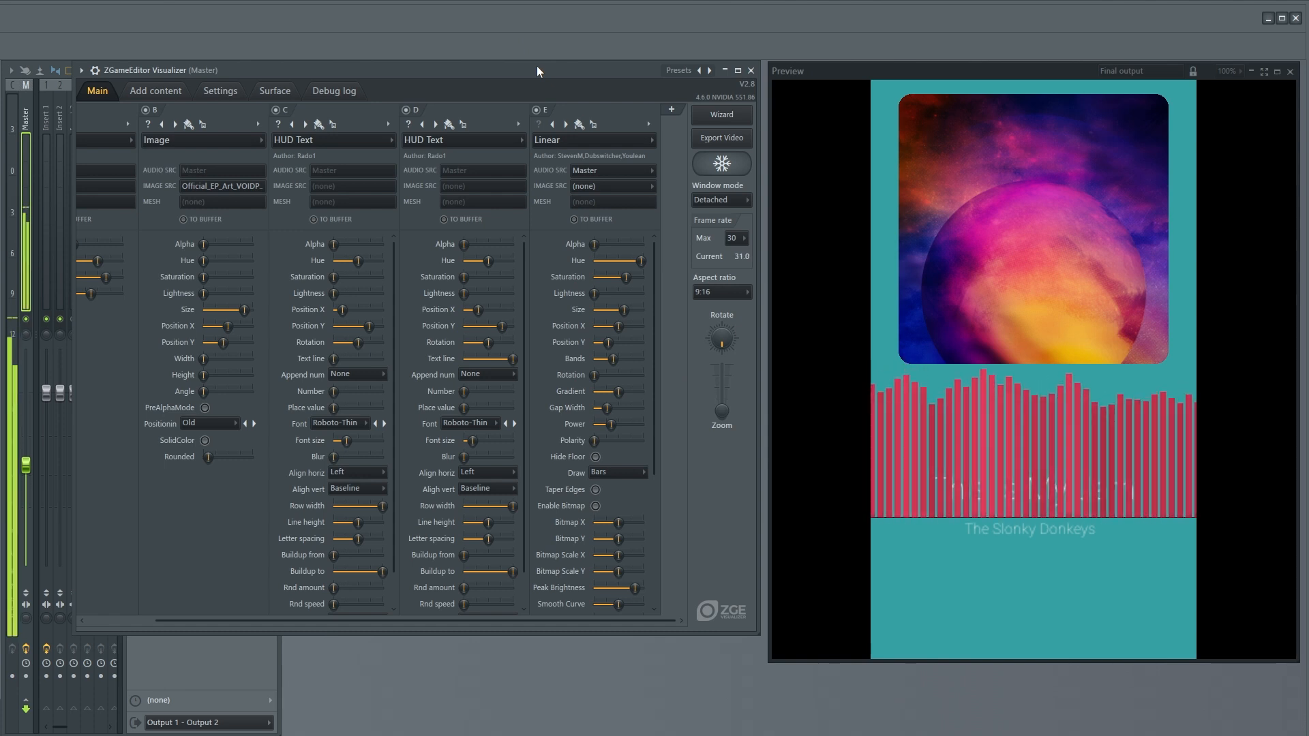
{"action": "key", "text": "space"}
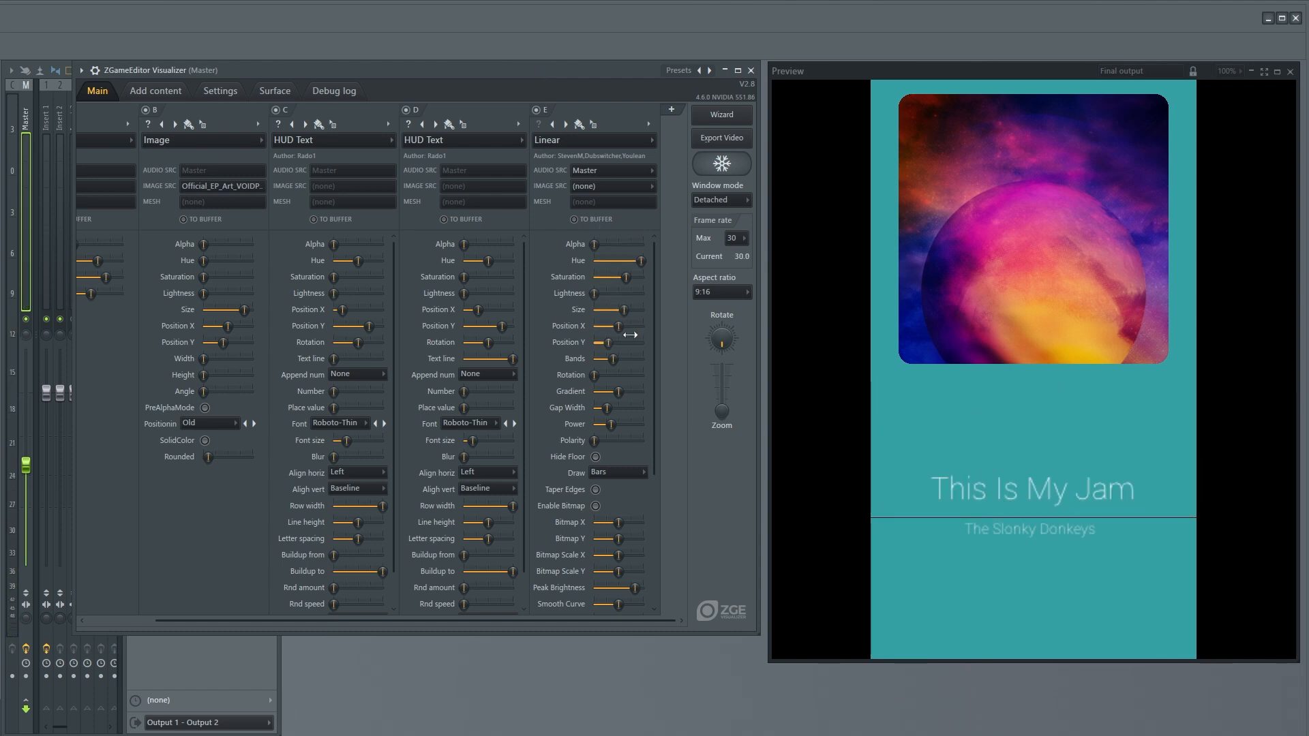
{"action": "left_click_drag", "start_coordinate": [626, 315], "coordinate": [620, 314]}
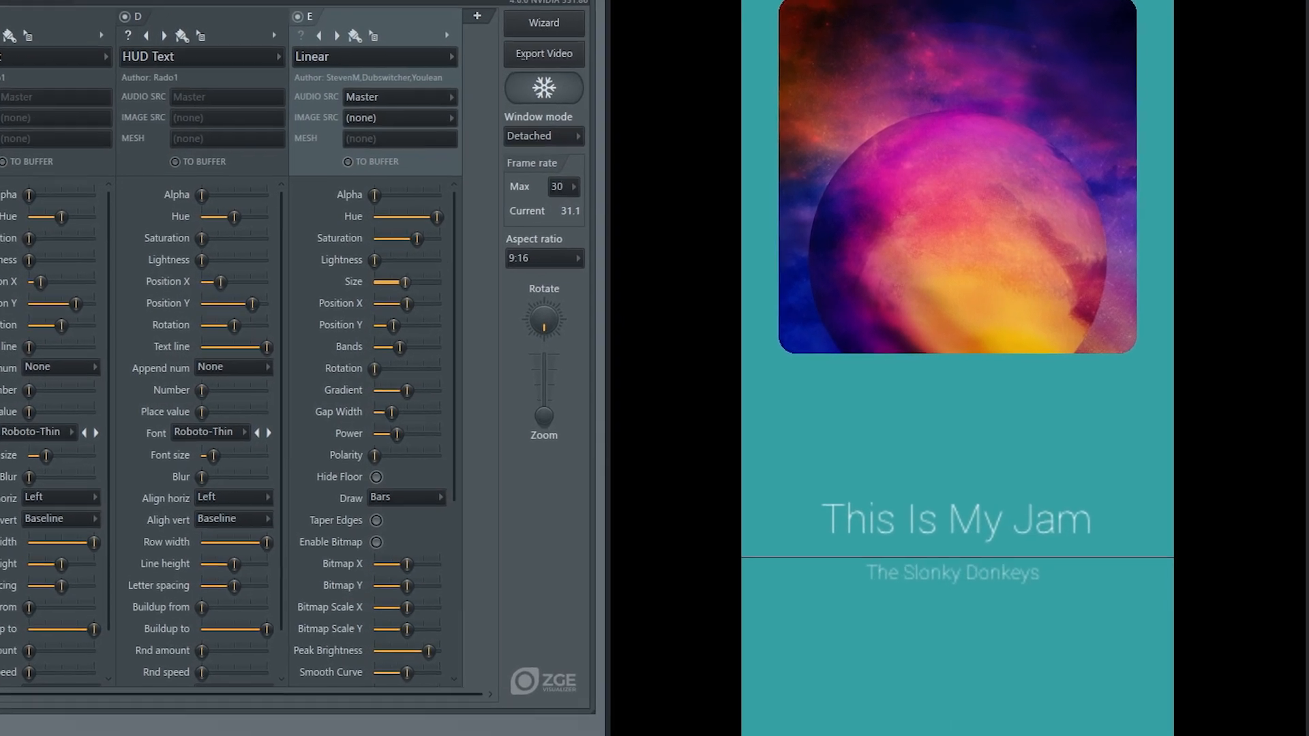
{"action": "left_click_drag", "start_coordinate": [405, 281], "coordinate": [382, 282]}
{"action": "left_click_drag", "start_coordinate": [266, 266], "coordinate": [272, 266]}
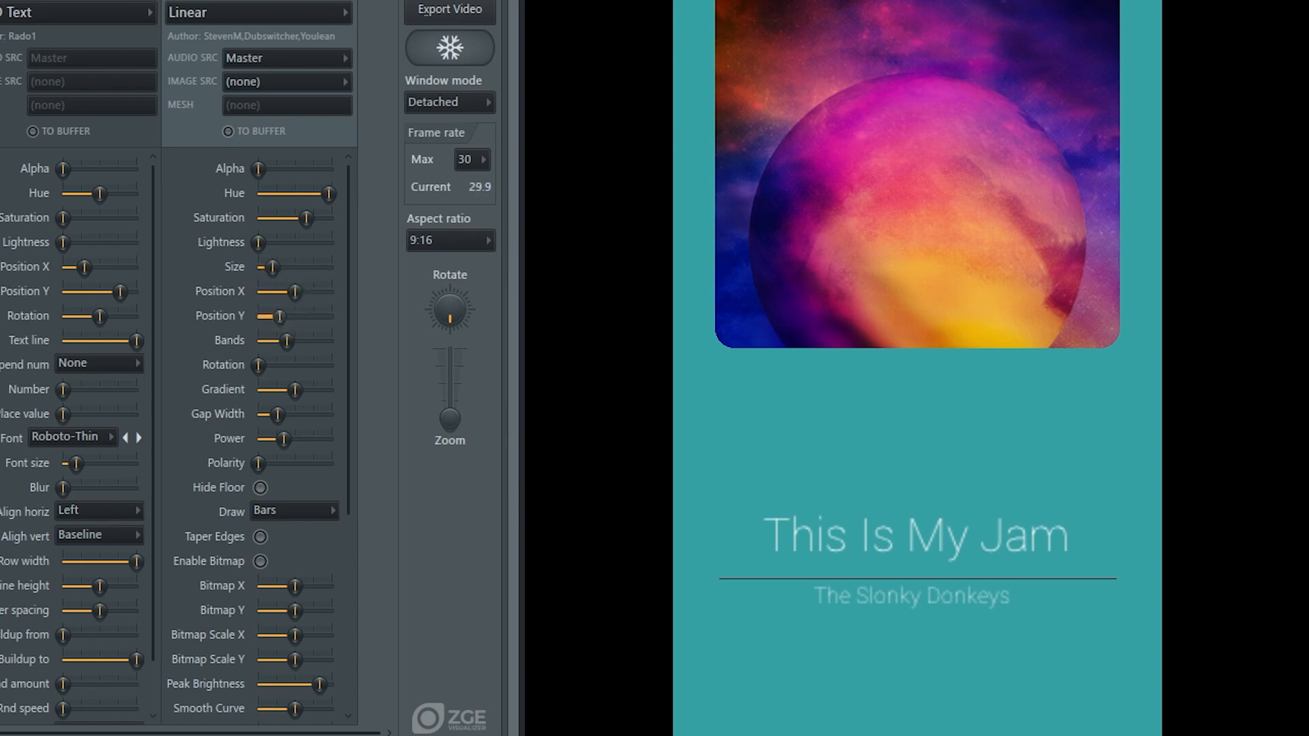
{"action": "left_click_drag", "start_coordinate": [279, 316], "coordinate": [282, 315]}
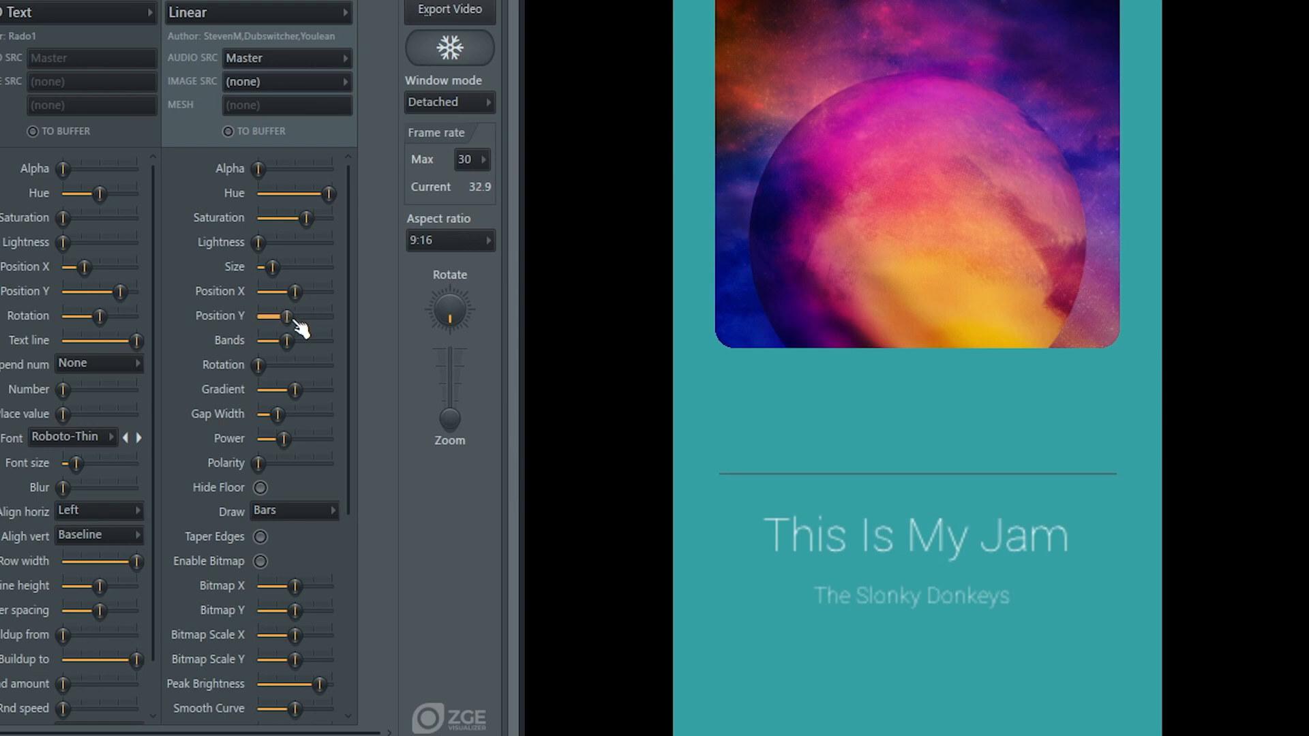
{"action": "key", "text": "space"}
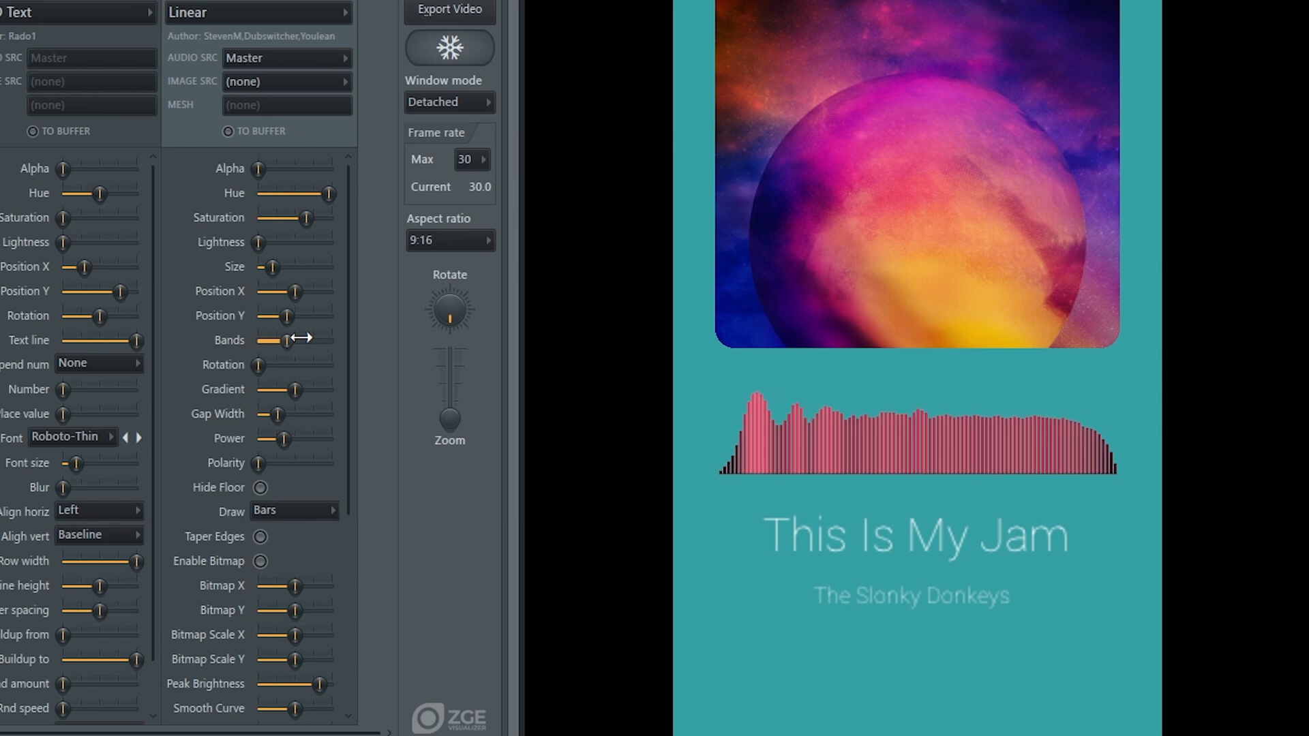
{"action": "key", "text": "space"}
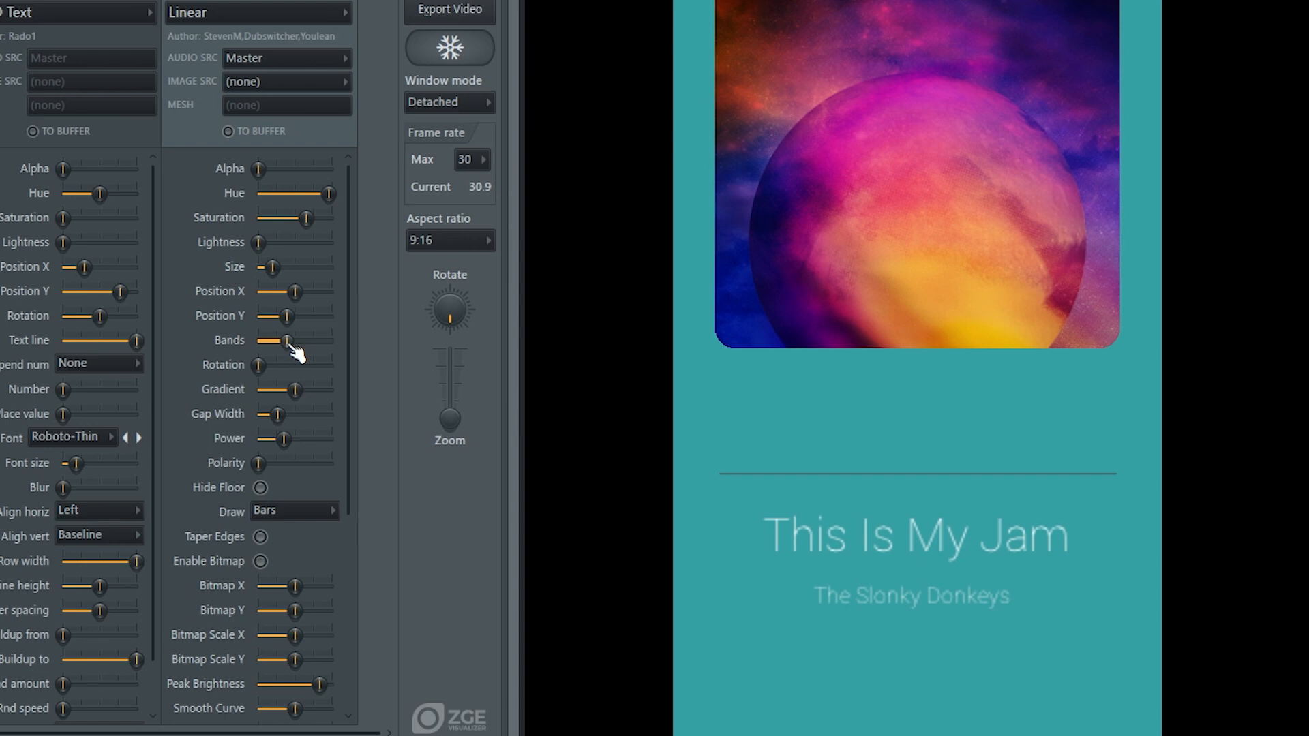
Step: Lower layer E's Bands amount during playback to get fewer, wider bars
{"action": "key", "text": "space"}
{"action": "left_click_drag", "start_coordinate": [290, 345], "coordinate": [271, 345]}
{"action": "key", "text": "space"}
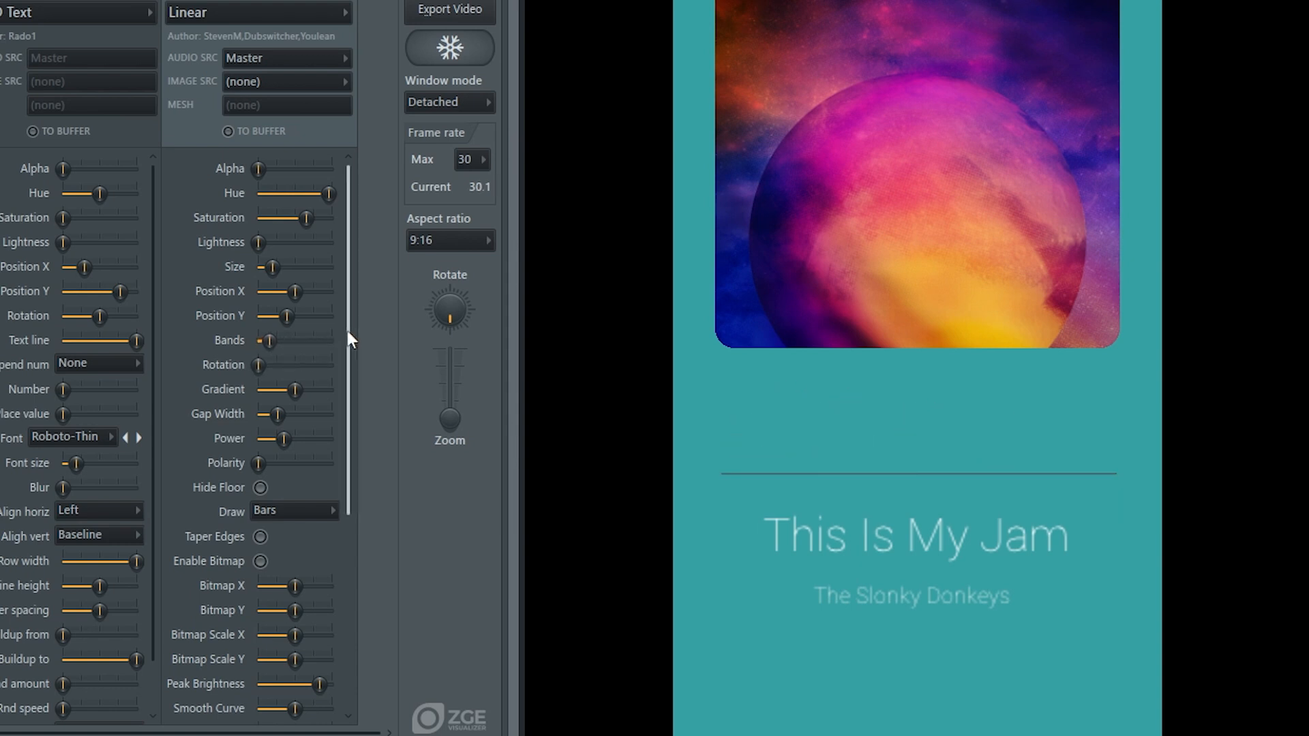
Step: Raise layer E's Lightness to maximum to turn the bars black, then stop playback
{"action": "left_click_drag", "start_coordinate": [348, 332], "coordinate": [347, 302]}
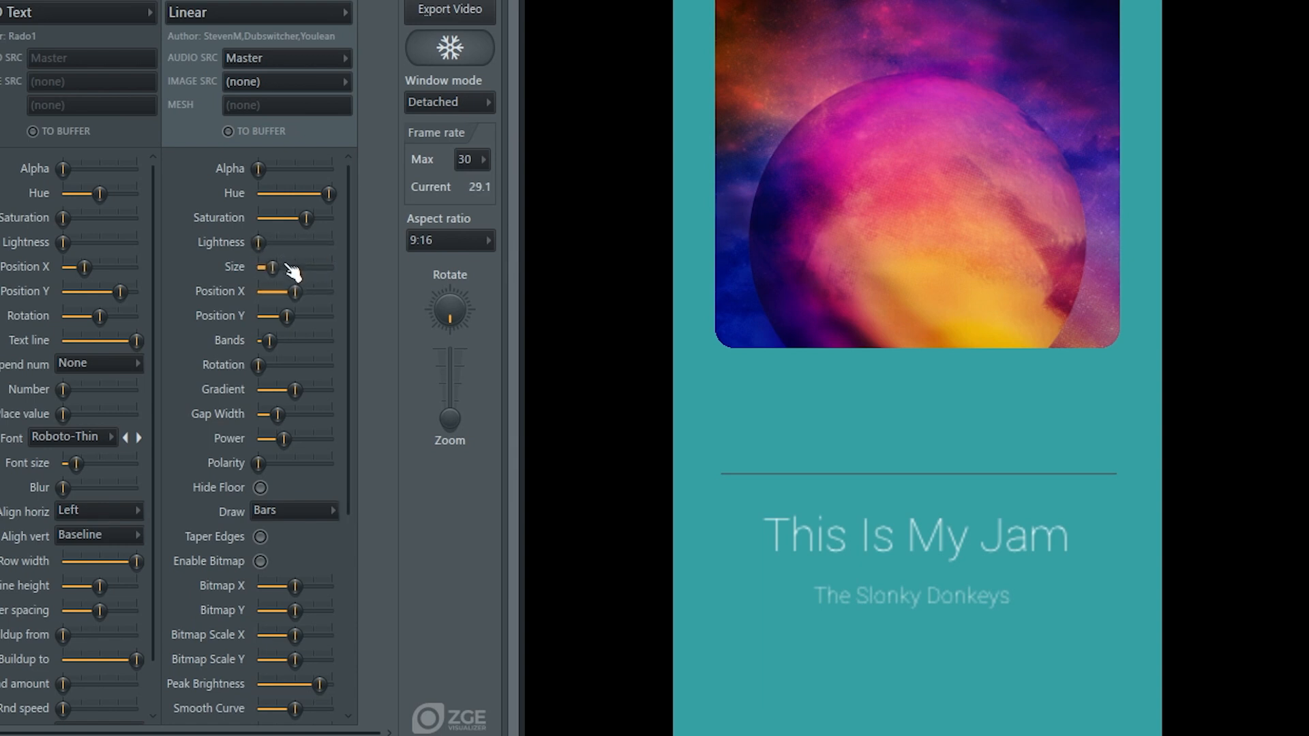
{"action": "left_click_drag", "start_coordinate": [268, 254], "coordinate": [341, 254]}
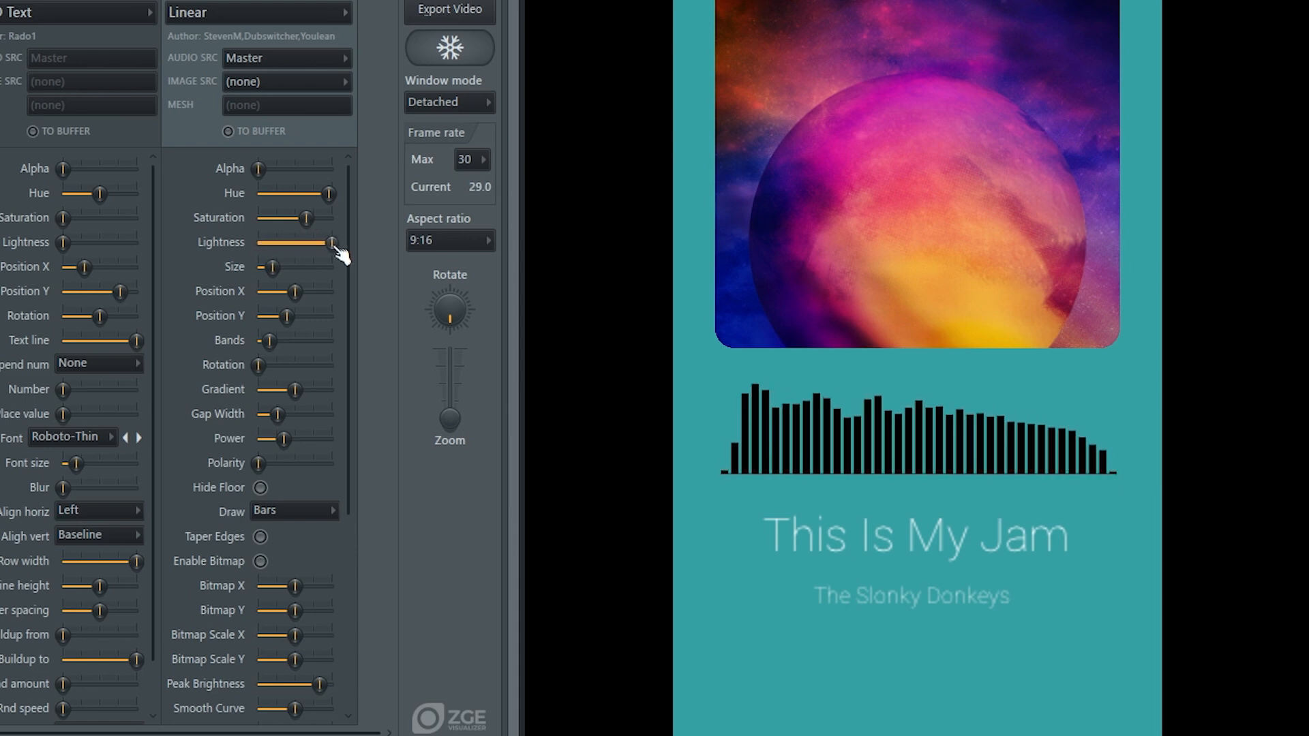
{"action": "key", "text": "space"}
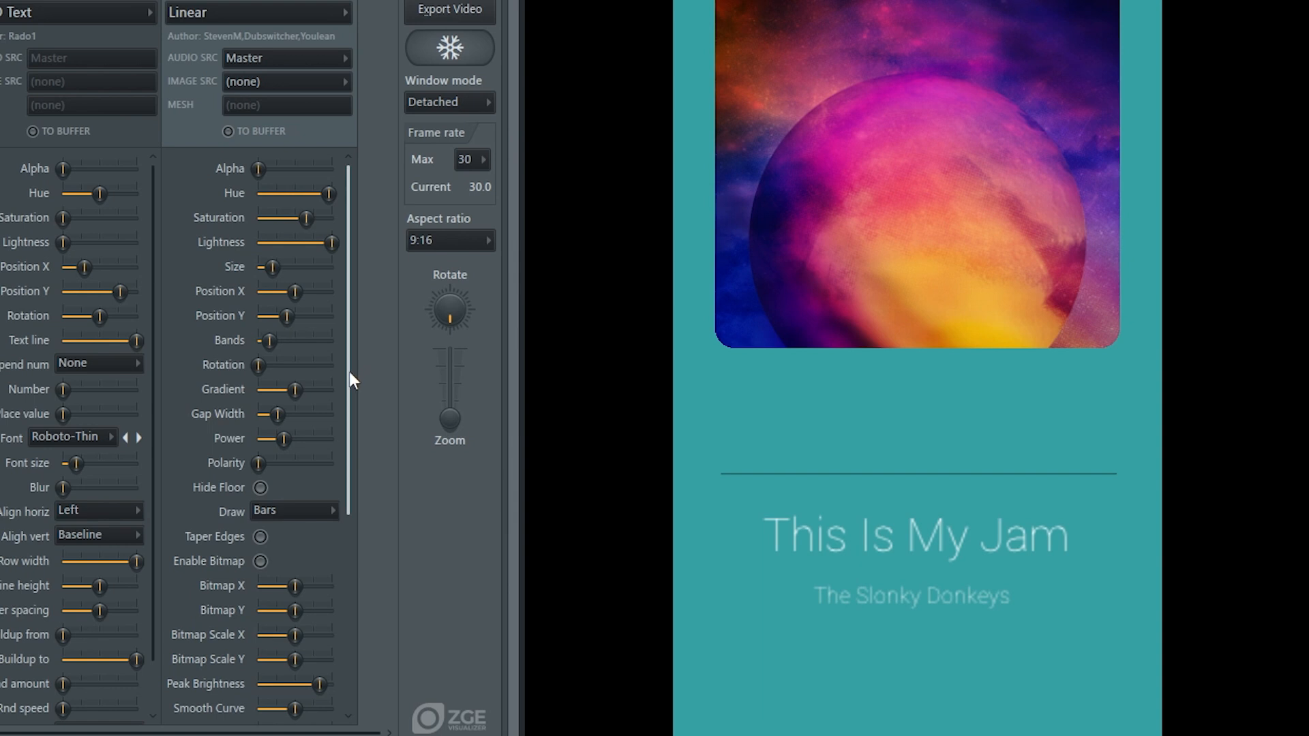
Step: Enable Hide Floor for the Linear effect on layer E and preview the bars with playback
{"action": "left_click_drag", "start_coordinate": [349, 371], "coordinate": [369, 588]}
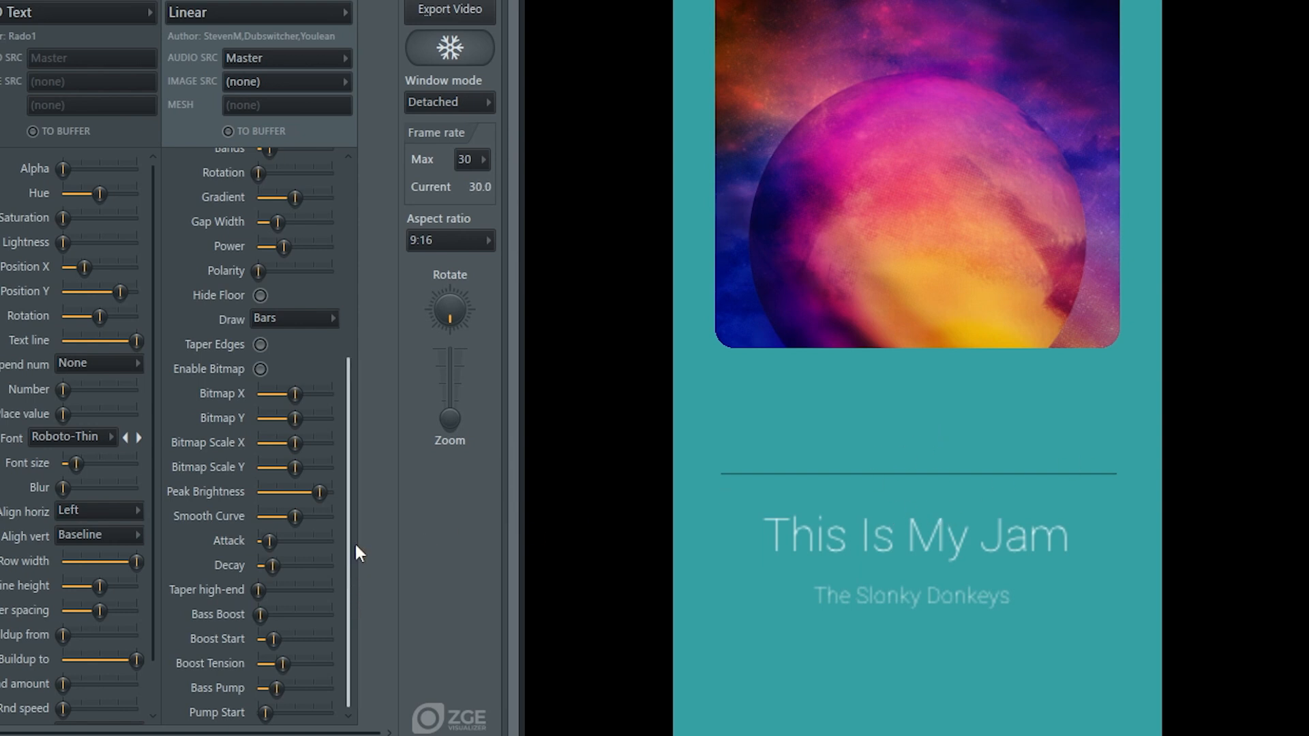
{"action": "left_click", "coordinate": [262, 297]}
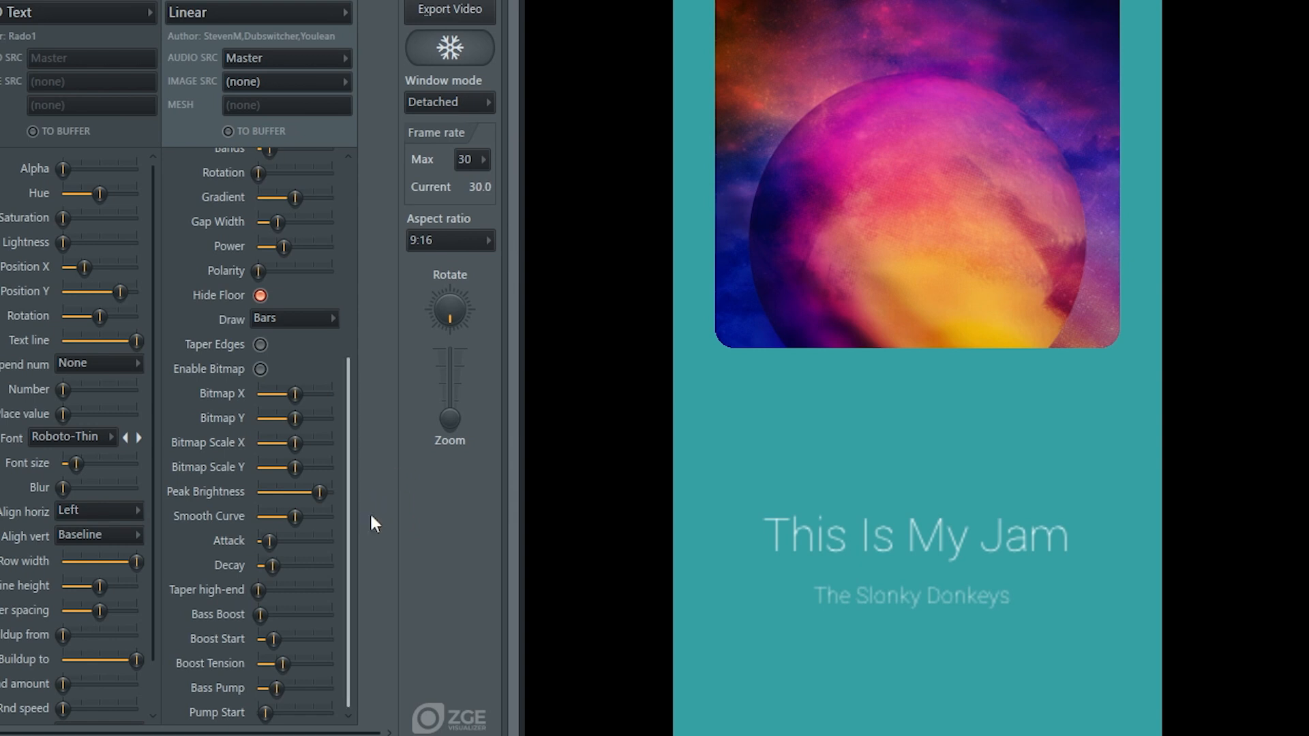
{"action": "key", "text": "space"}
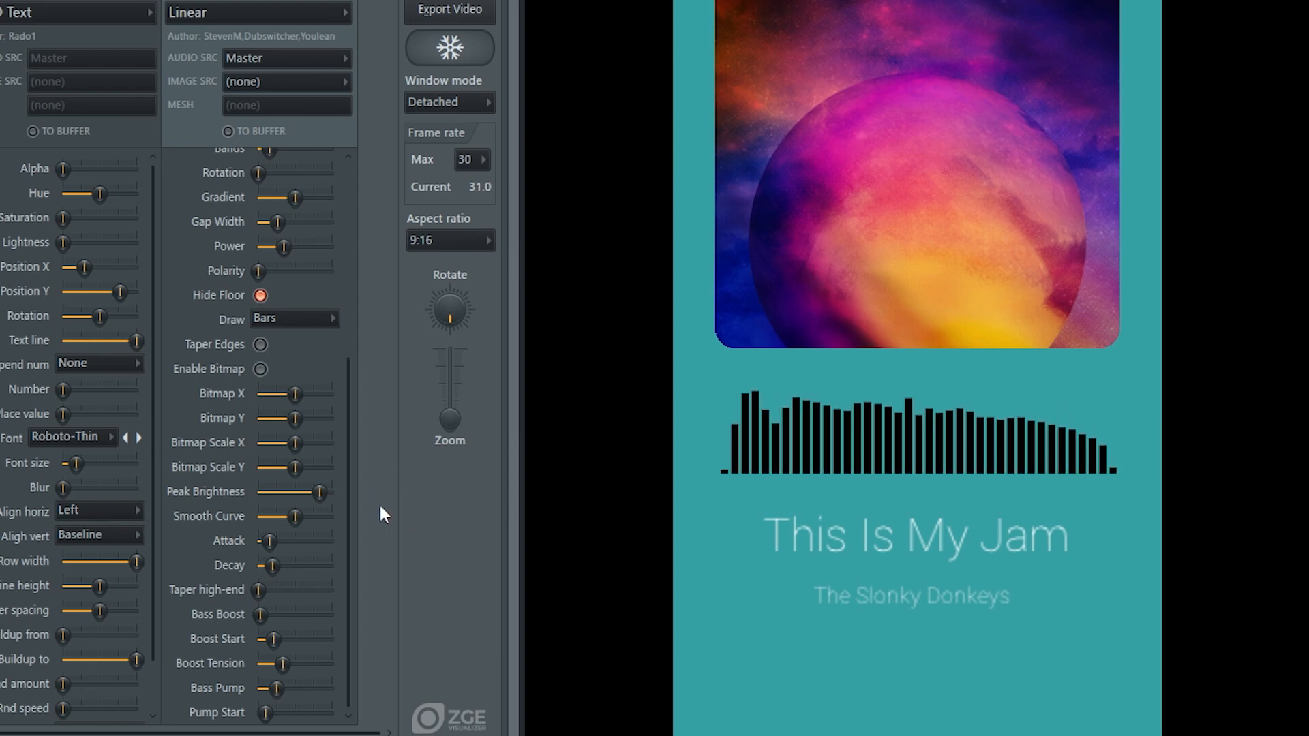
{"action": "key", "text": "space"}
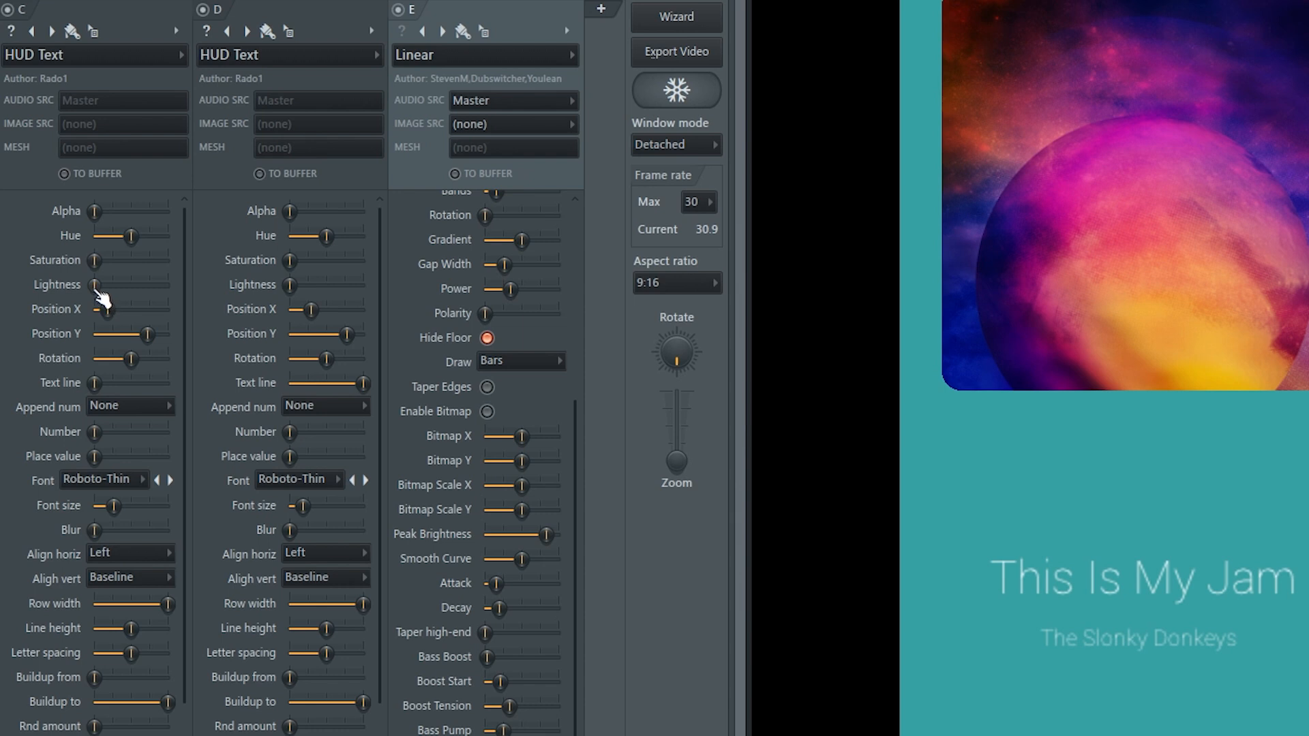
Step: Turn the title and artist text black by raising Lightness to maximum on layers C and D
{"action": "left_click_drag", "start_coordinate": [96, 285], "coordinate": [167, 287]}
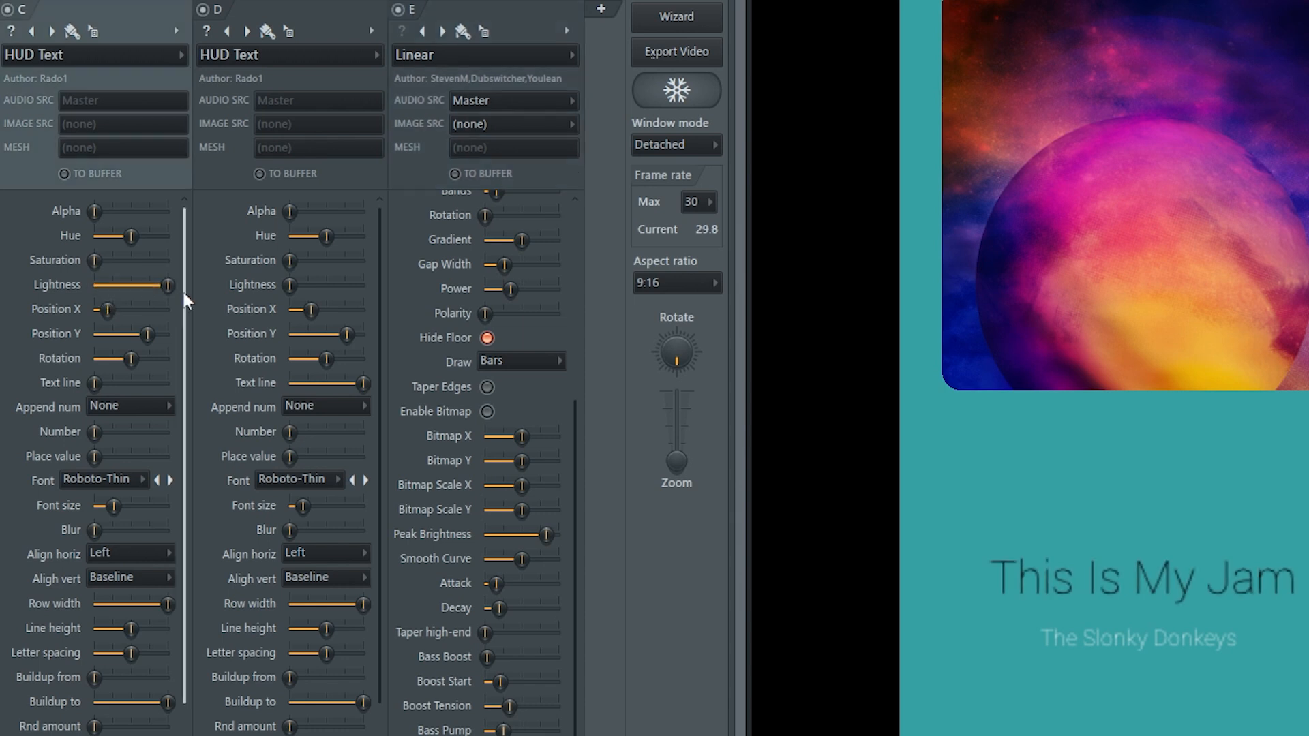
{"action": "left_click", "coordinate": [292, 285]}
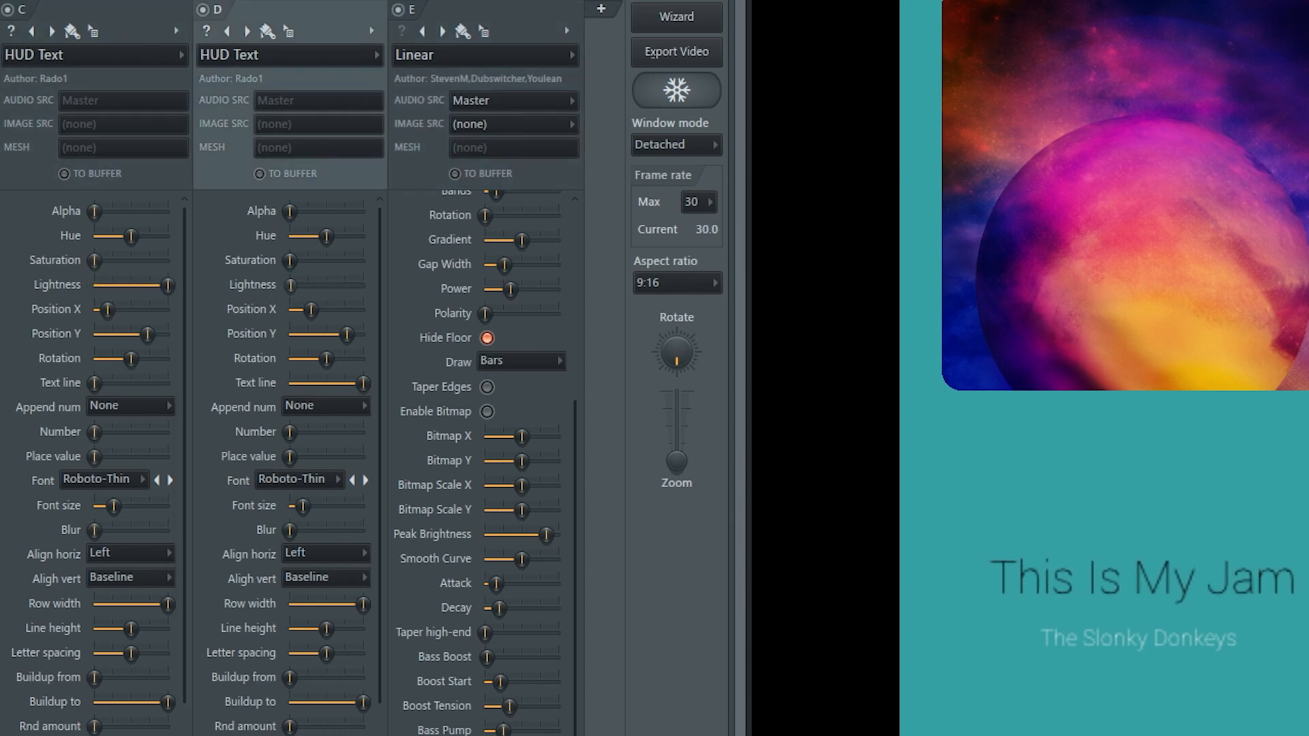
{"action": "left_click_drag", "start_coordinate": [291, 285], "coordinate": [364, 285]}
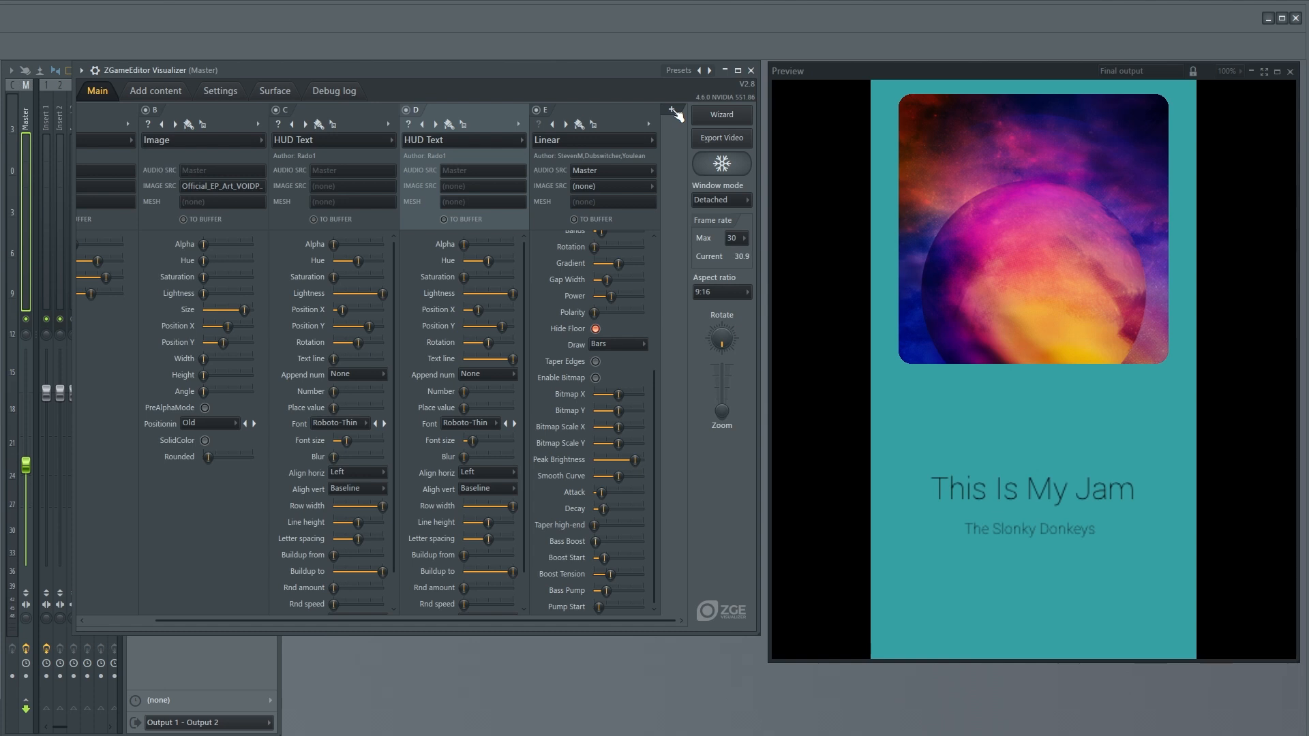
Step: Add layer F with the Youlean Time Bar effect from the Time indicators category and preview it with playback
{"action": "left_click", "coordinate": [673, 111]}
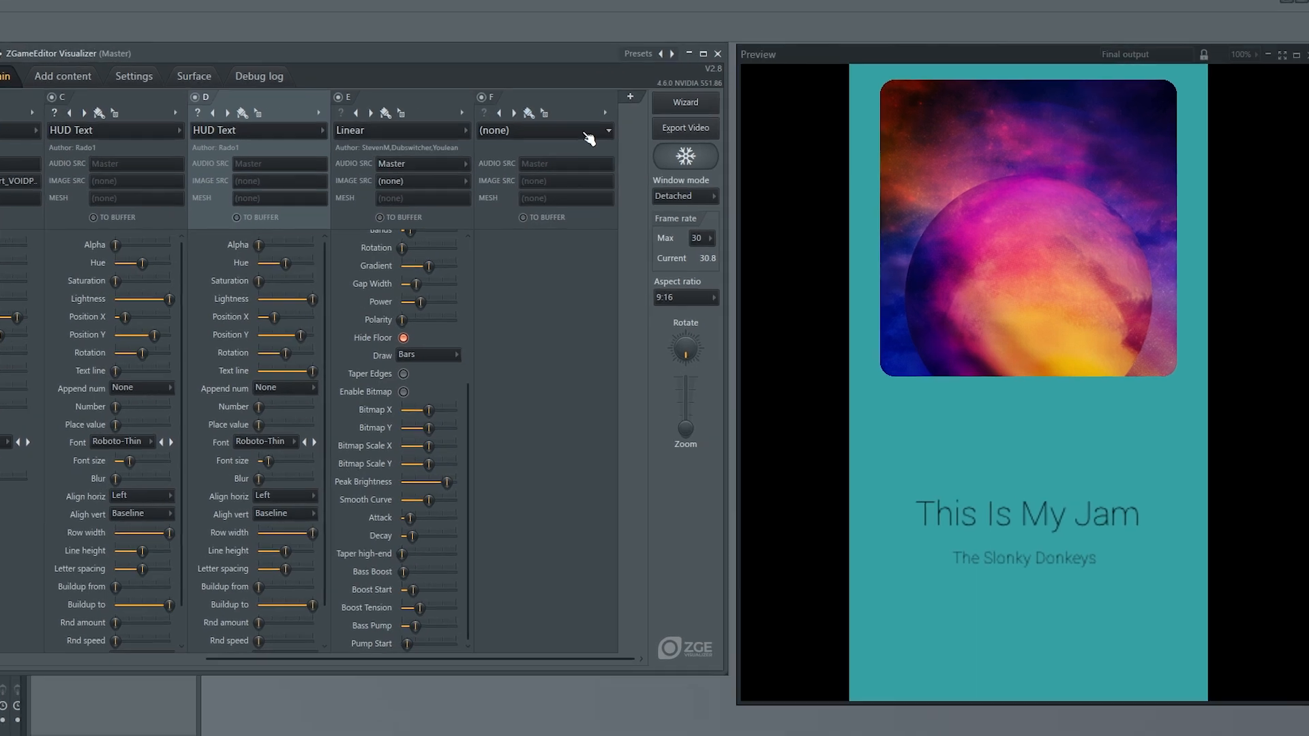
{"action": "left_click", "coordinate": [632, 140]}
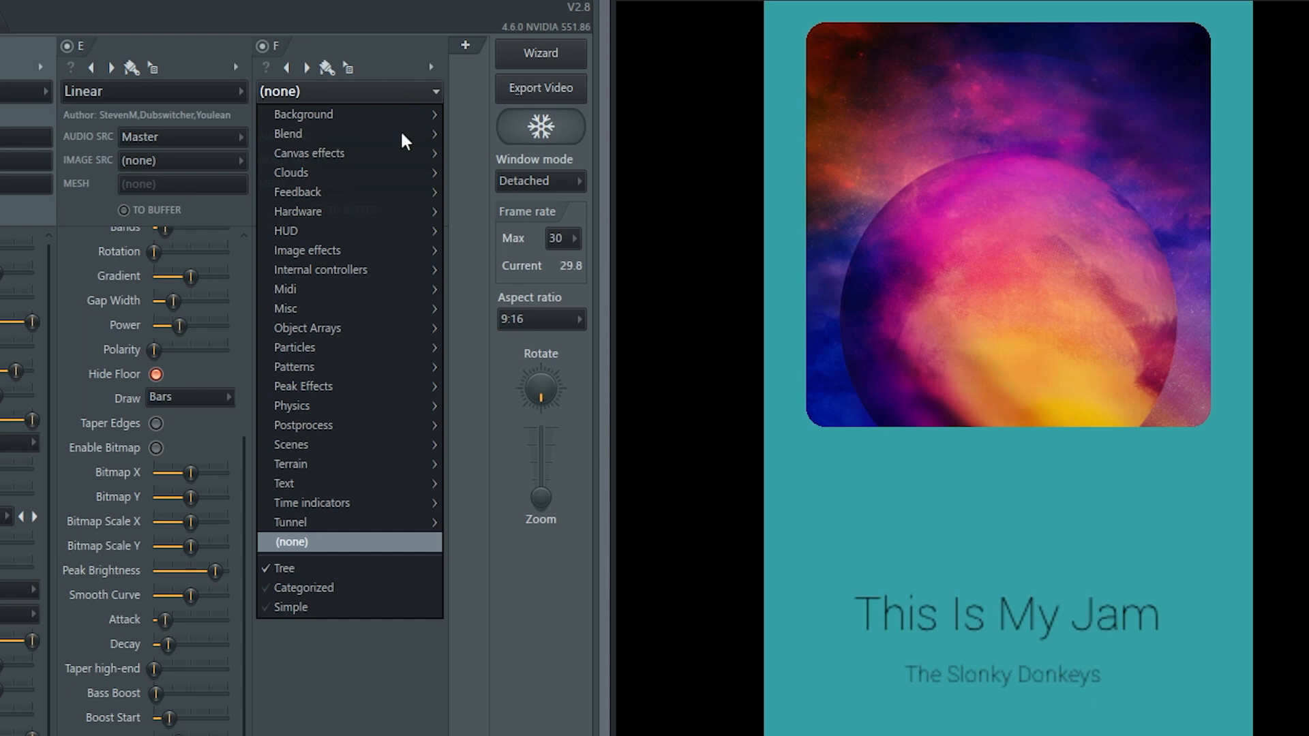
{"action": "mouse_move", "coordinate": [386, 465]}
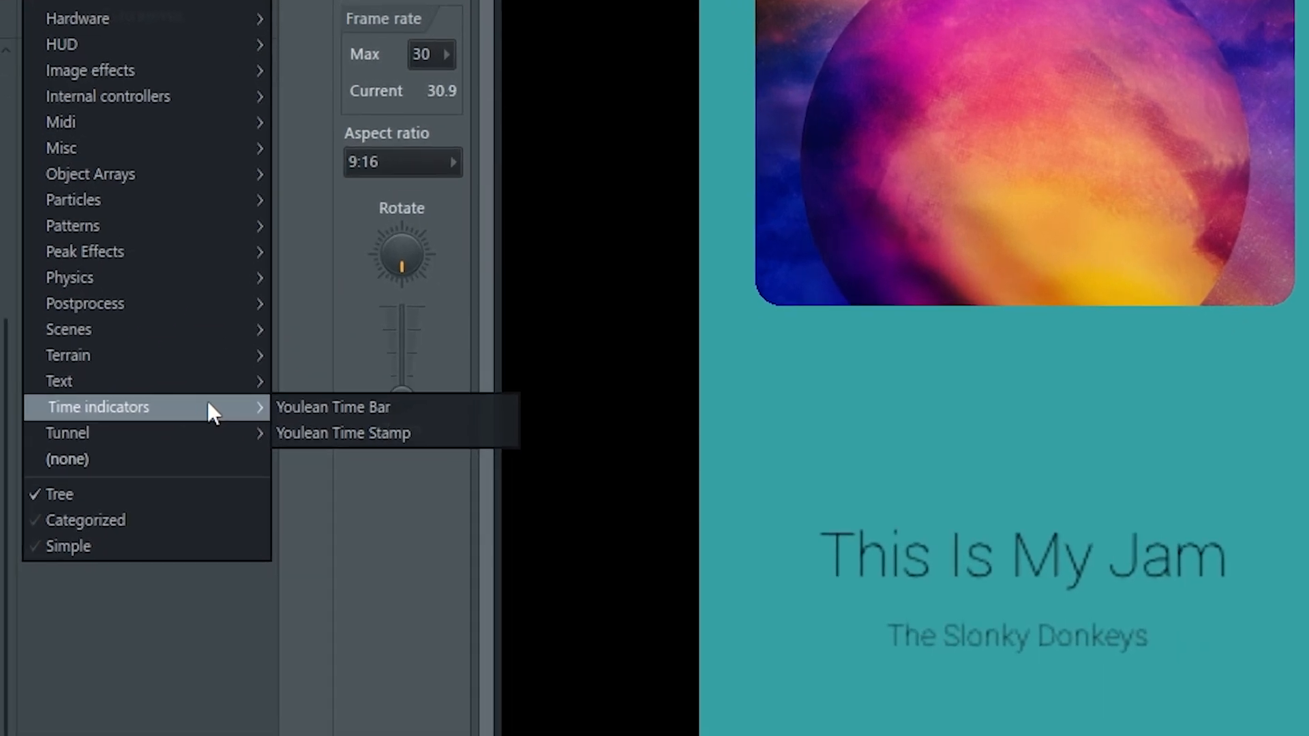
{"action": "left_click", "coordinate": [303, 407]}
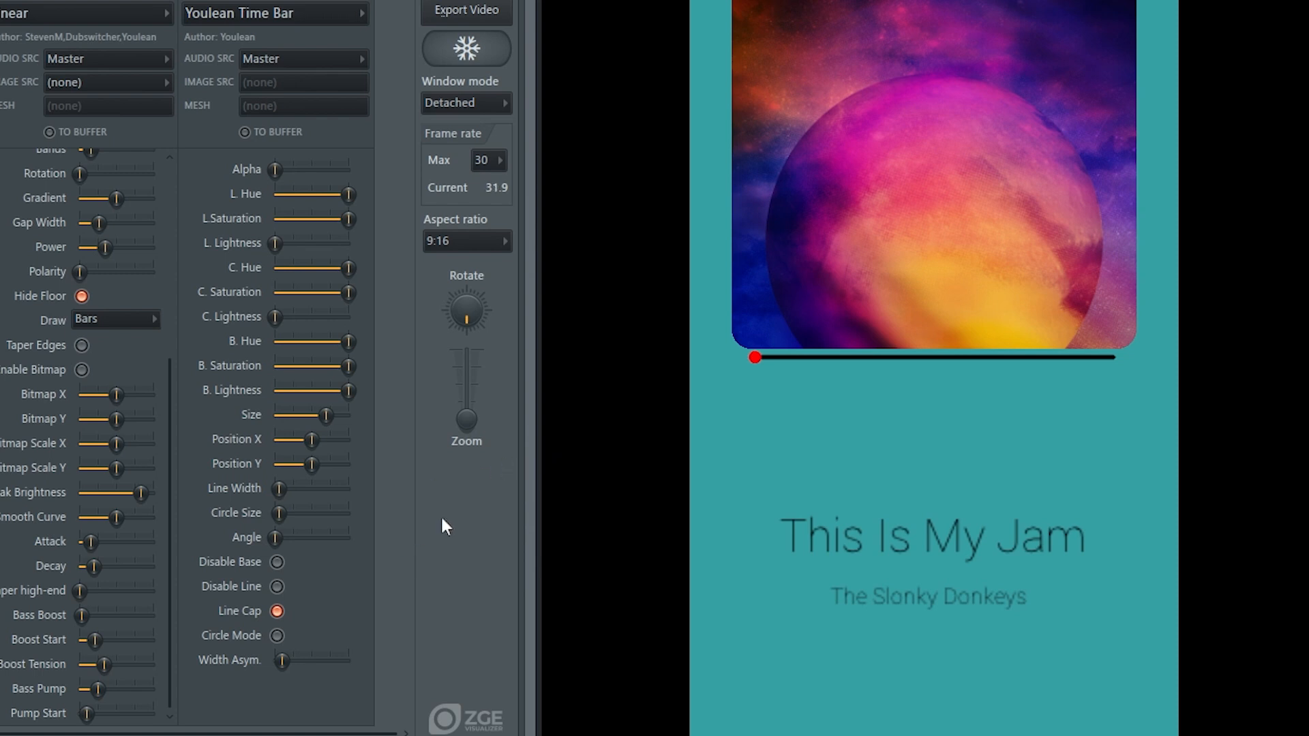
{"action": "key", "text": "space"}
{"action": "key", "text": "space"}
Step: Thin the time bar's line and turn its playhead circle black by setting L. Lightness and C. Lightness to maximum
{"action": "left_click_drag", "start_coordinate": [281, 496], "coordinate": [281, 512]}
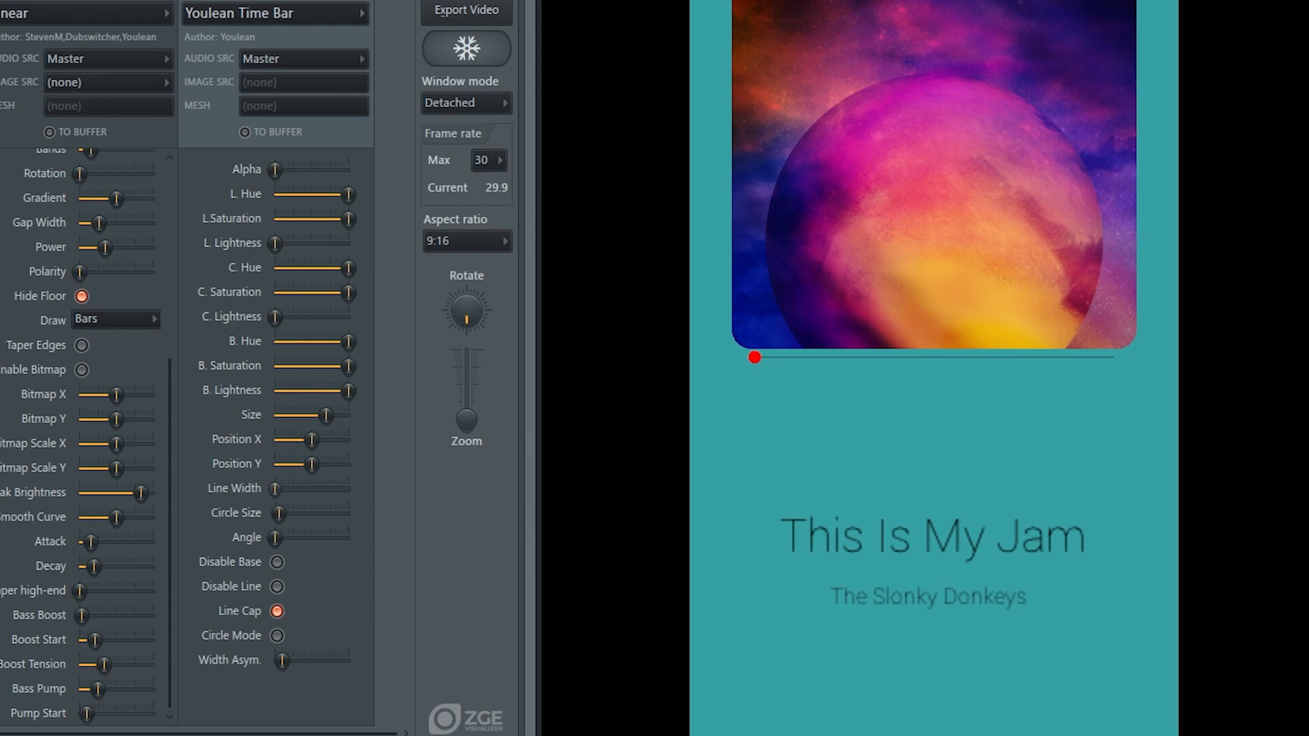
{"action": "left_click_drag", "start_coordinate": [275, 488], "coordinate": [276, 482]}
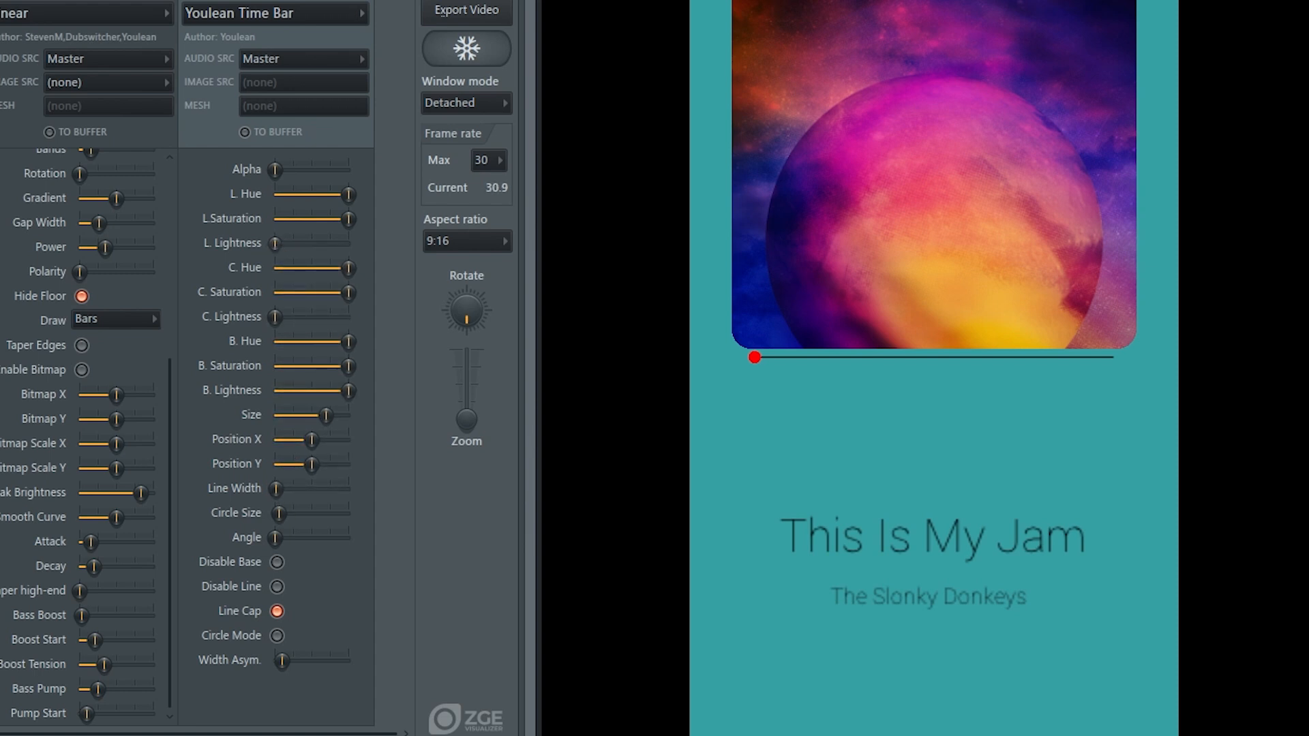
{"action": "left_click_drag", "start_coordinate": [274, 243], "coordinate": [371, 266]}
{"action": "left_click_drag", "start_coordinate": [274, 316], "coordinate": [353, 319]}
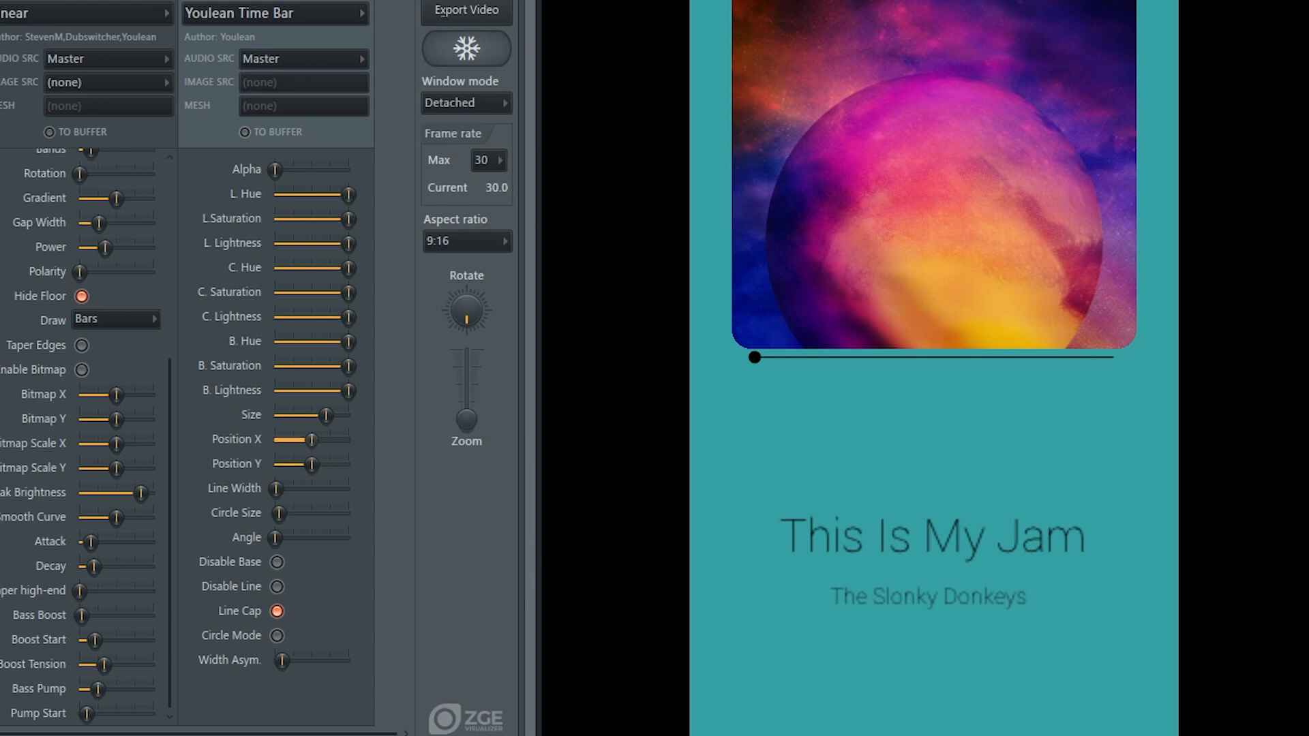
Step: Keep the time bar at its default horizontal position, lower it to just above the title, and preview the layout with playback
{"action": "left_click_drag", "start_coordinate": [310, 440], "coordinate": [305, 440]}
{"action": "right_click", "coordinate": [305, 440]}
{"action": "left_click", "coordinate": [323, 453]}
{"action": "left_click_drag", "start_coordinate": [311, 465], "coordinate": [299, 465]}
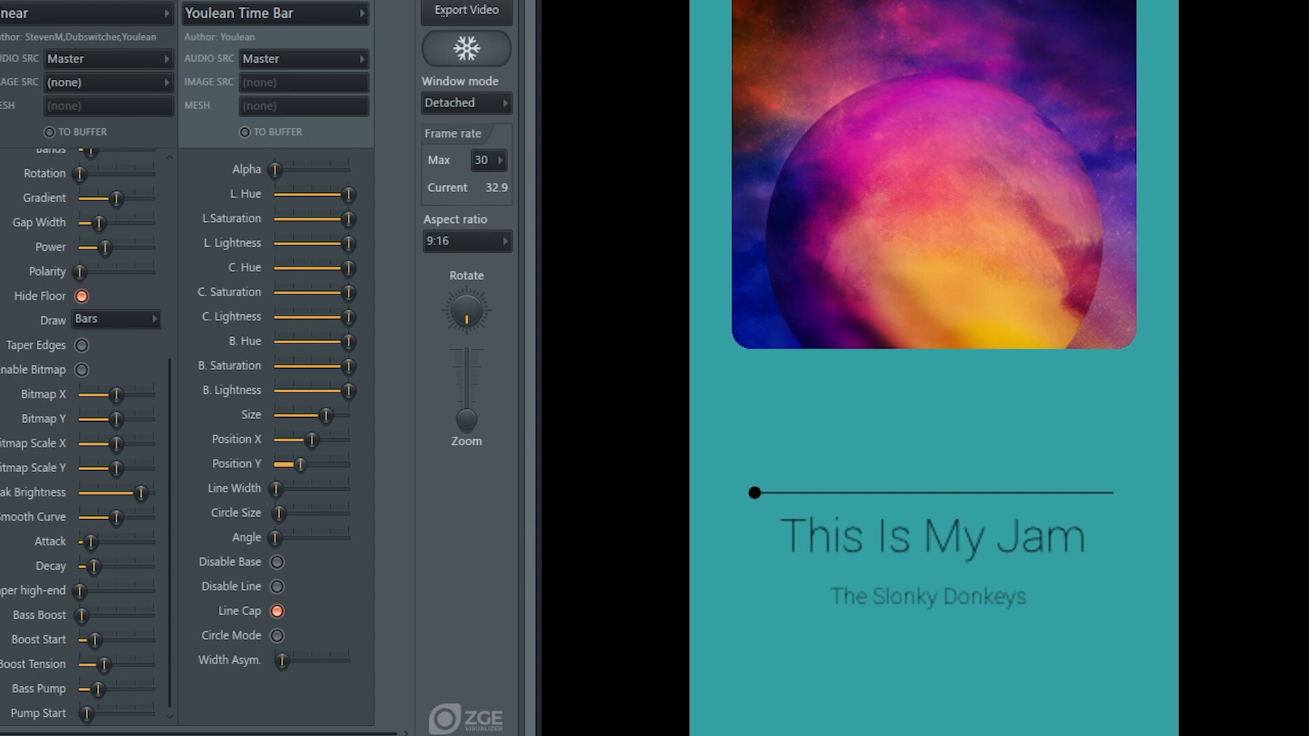
{"action": "key", "text": "space"}
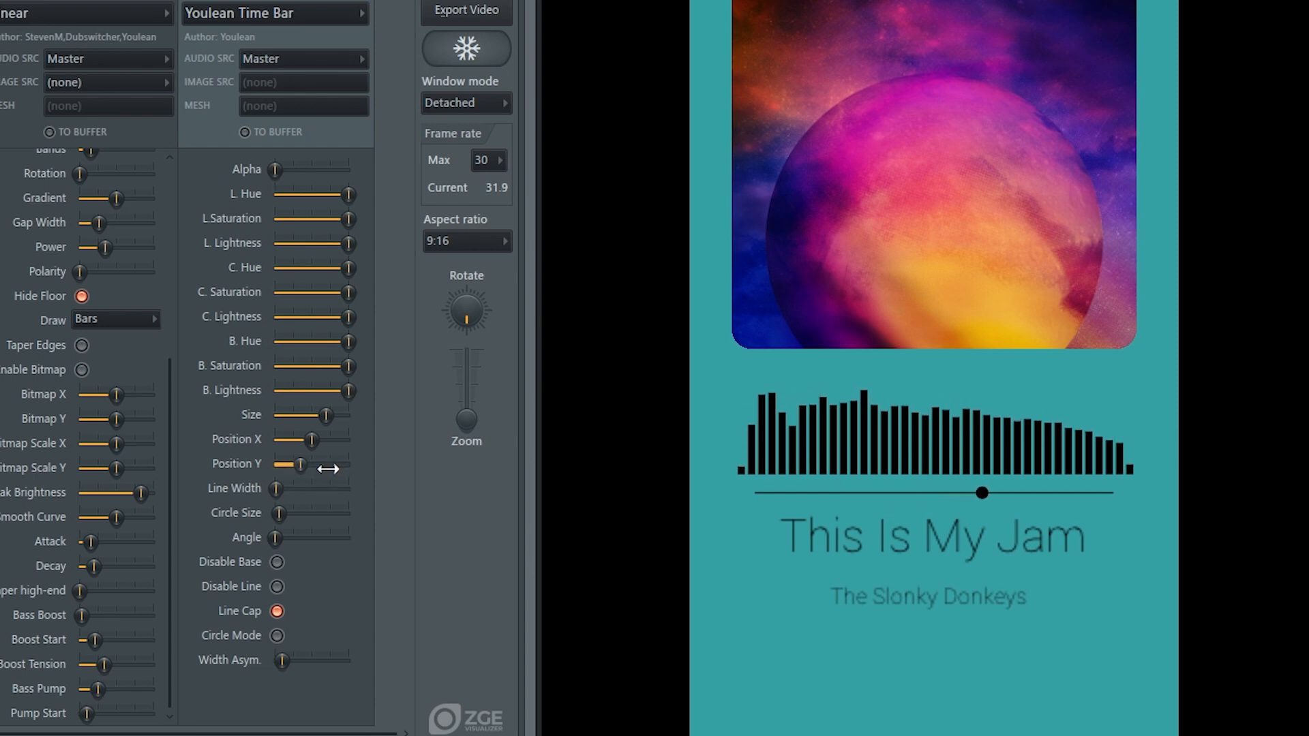
{"action": "key", "text": "space"}
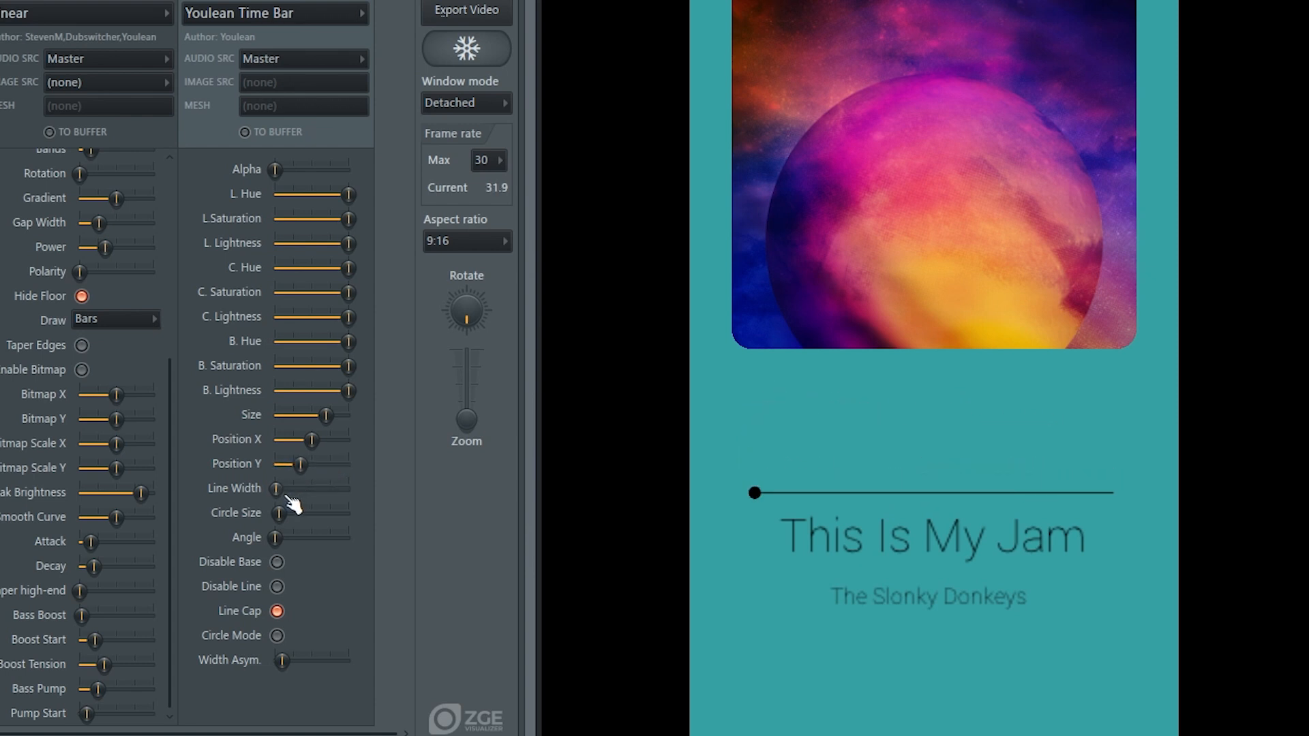
{"action": "key", "text": "space"}
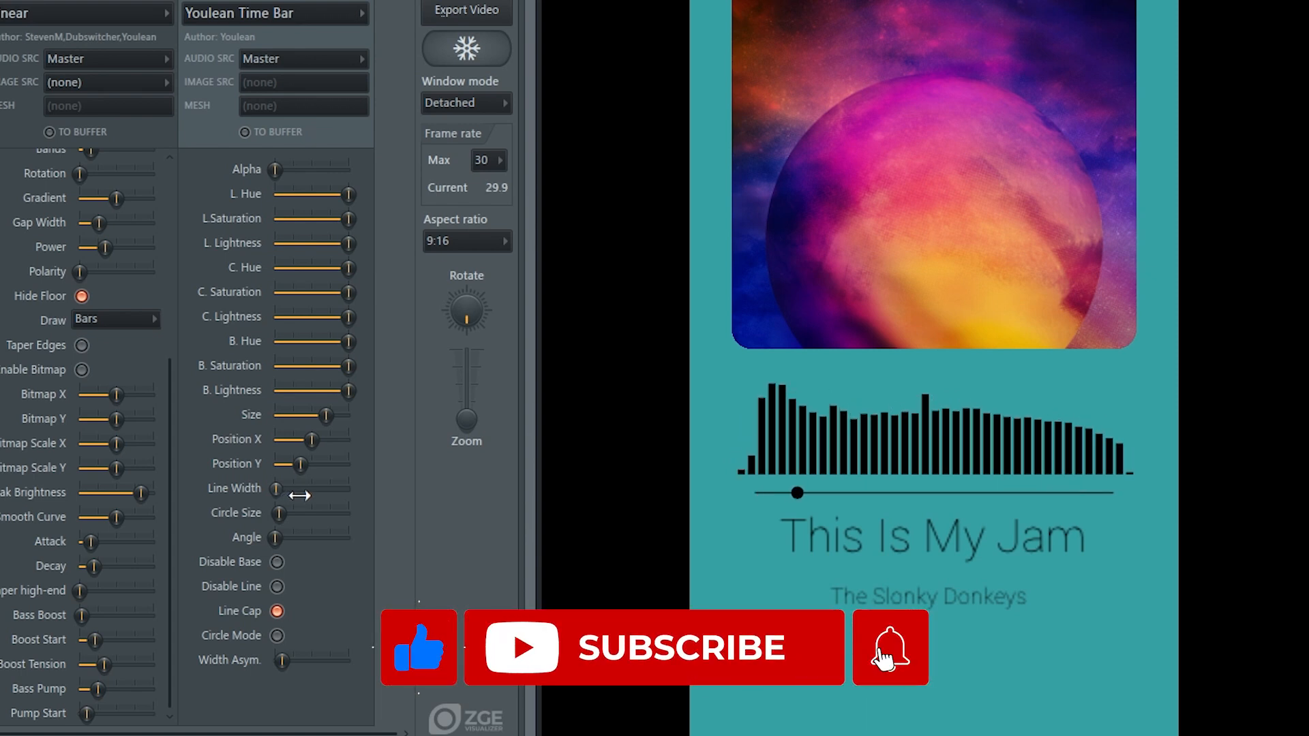
{"action": "key", "text": "space"}
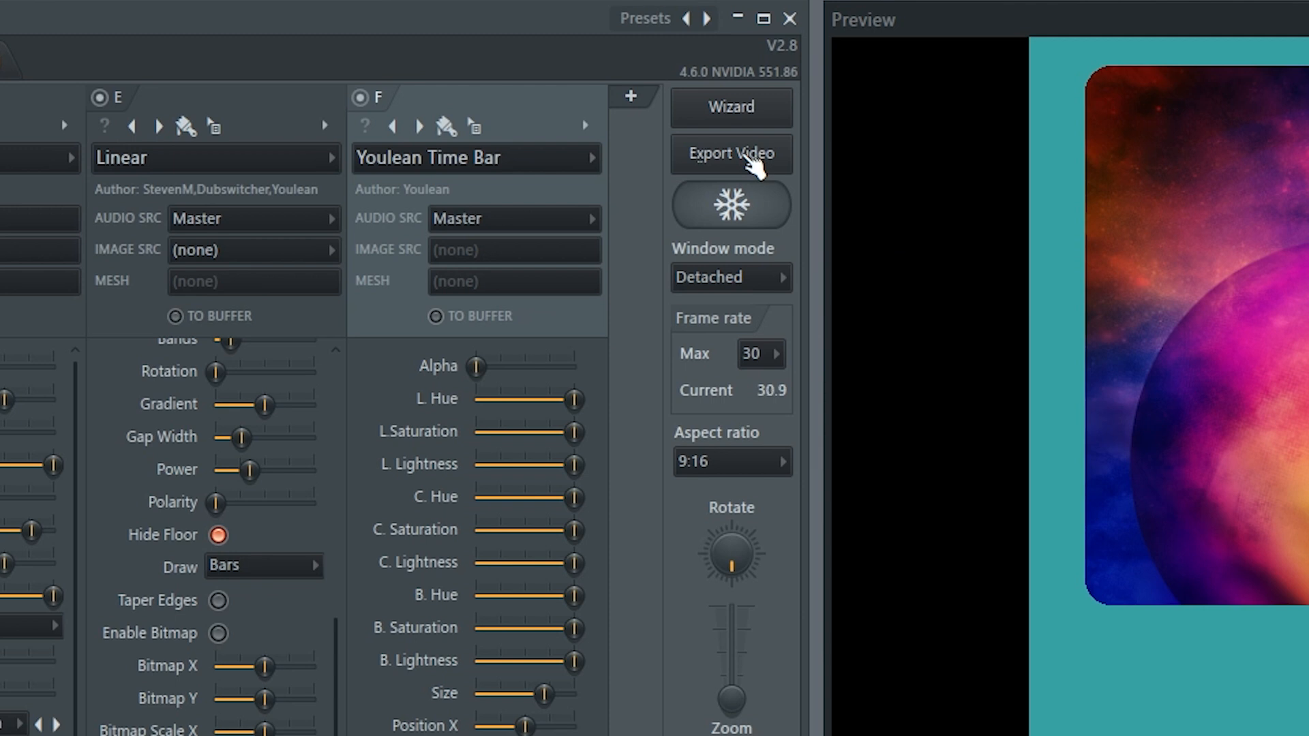
Step: Export the video with the Insta Stories 1080x1920 preset and start rendering the full song with 24Bit int WAV audio
{"action": "left_click", "coordinate": [754, 163]}
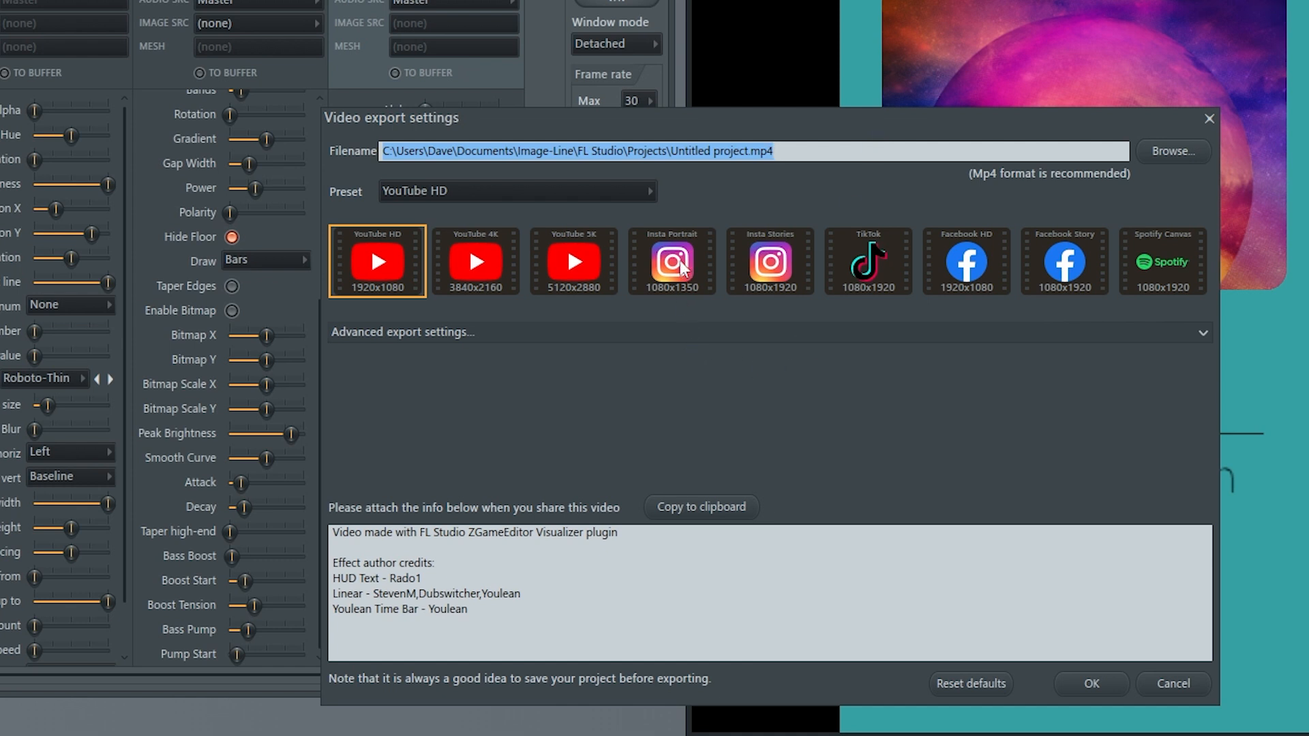
{"action": "left_click", "coordinate": [784, 259]}
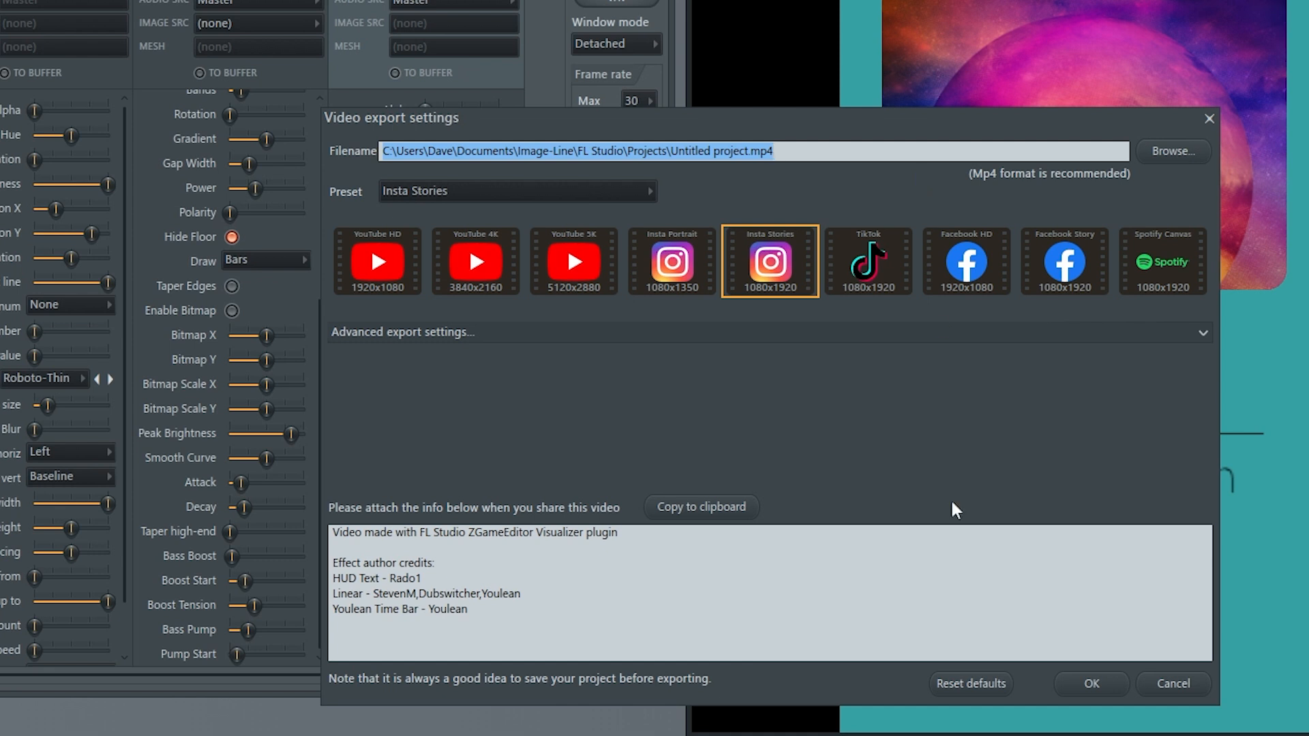
{"action": "left_click", "coordinate": [1094, 686]}
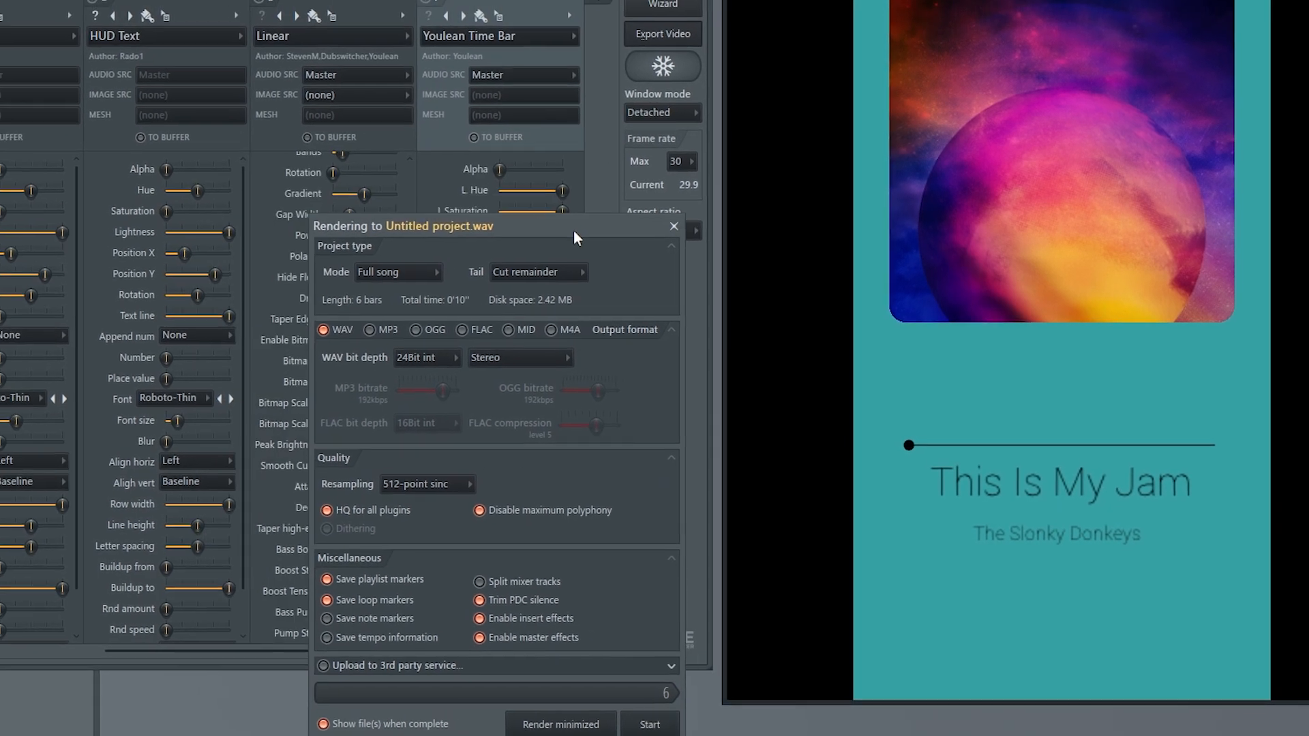
{"action": "left_click", "coordinate": [666, 717]}
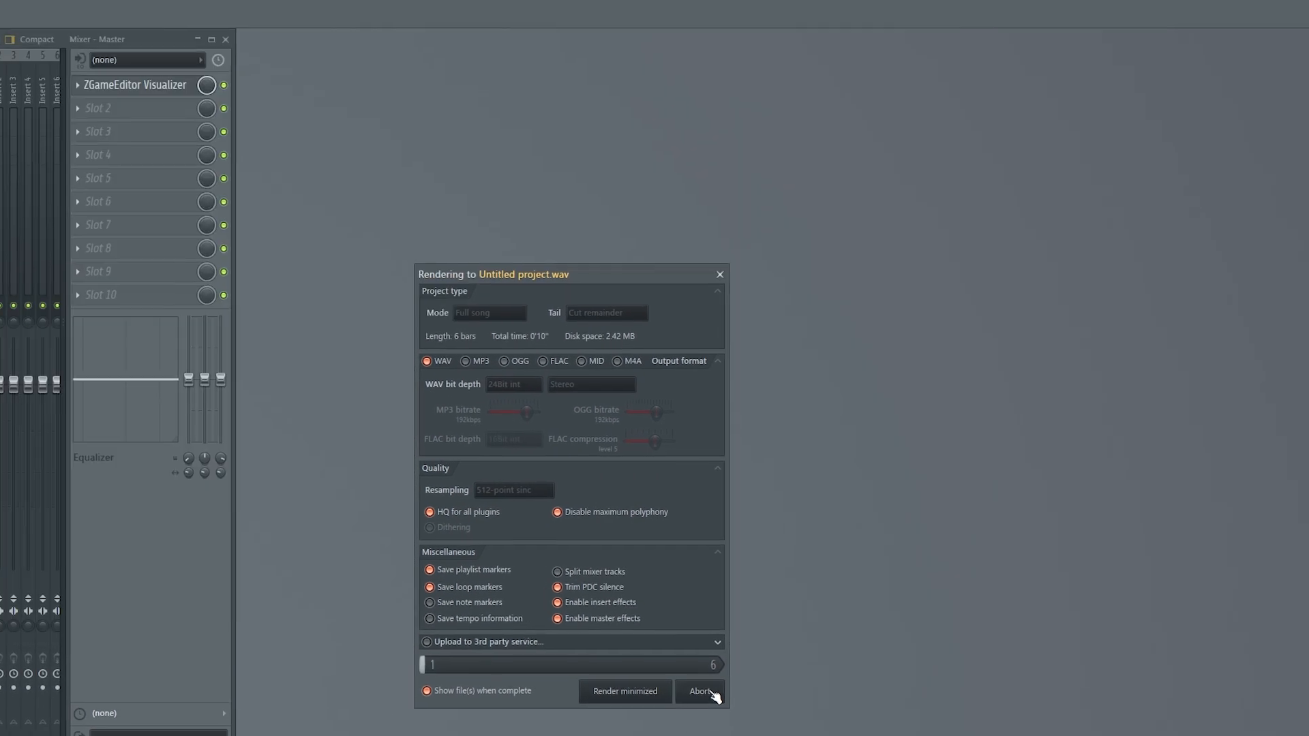